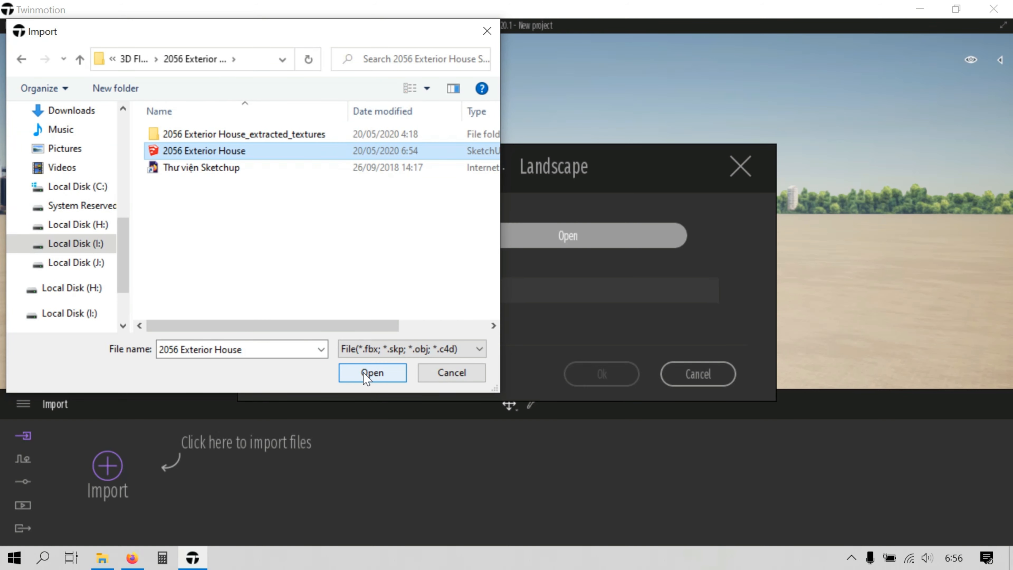
# - Import the SketchUp model 2056 Exterior House as geometry, using Collapse by material and Z up
pyautogui.click(366, 375)
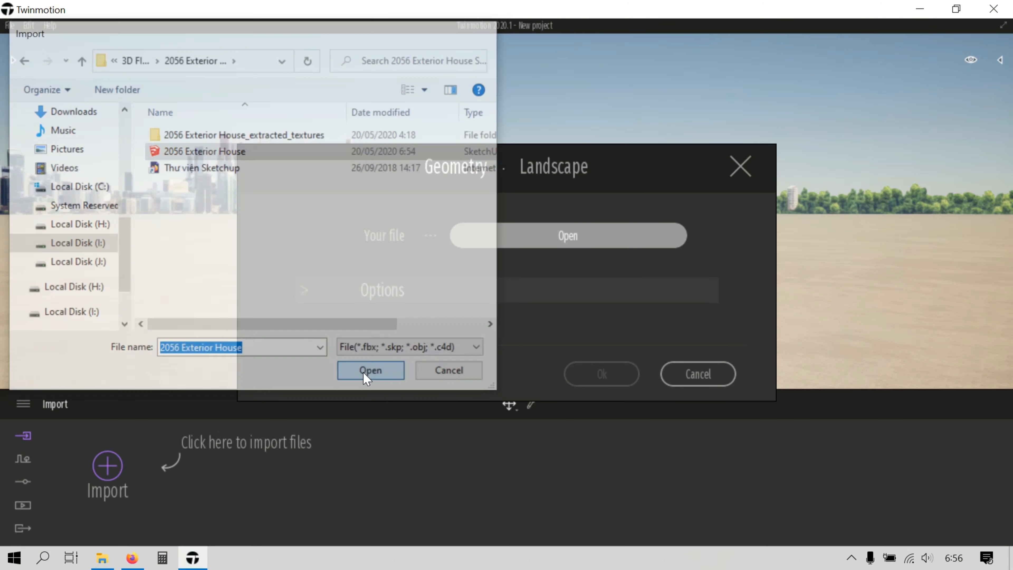
pyautogui.click(357, 292)
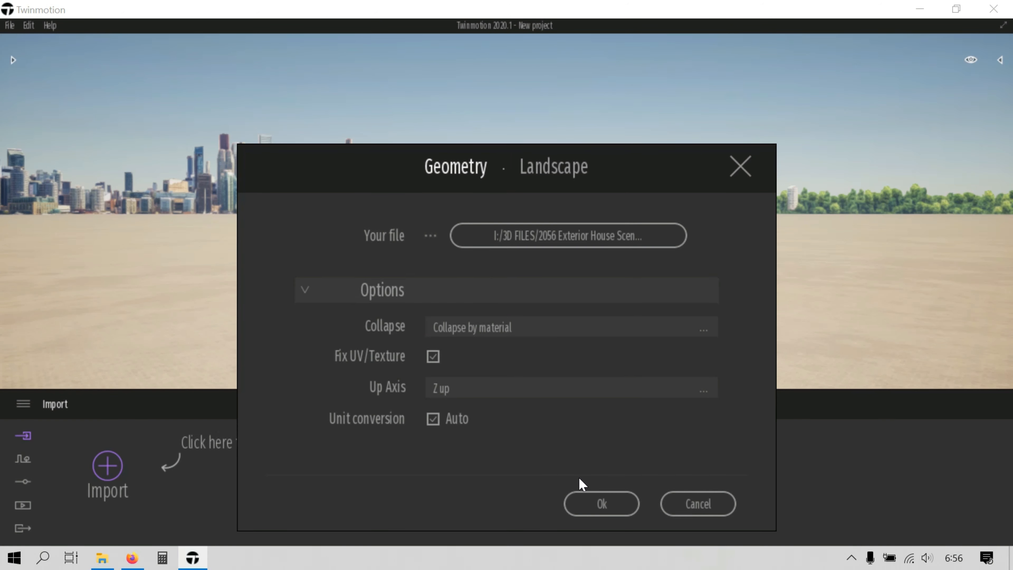
pyautogui.click(600, 504)
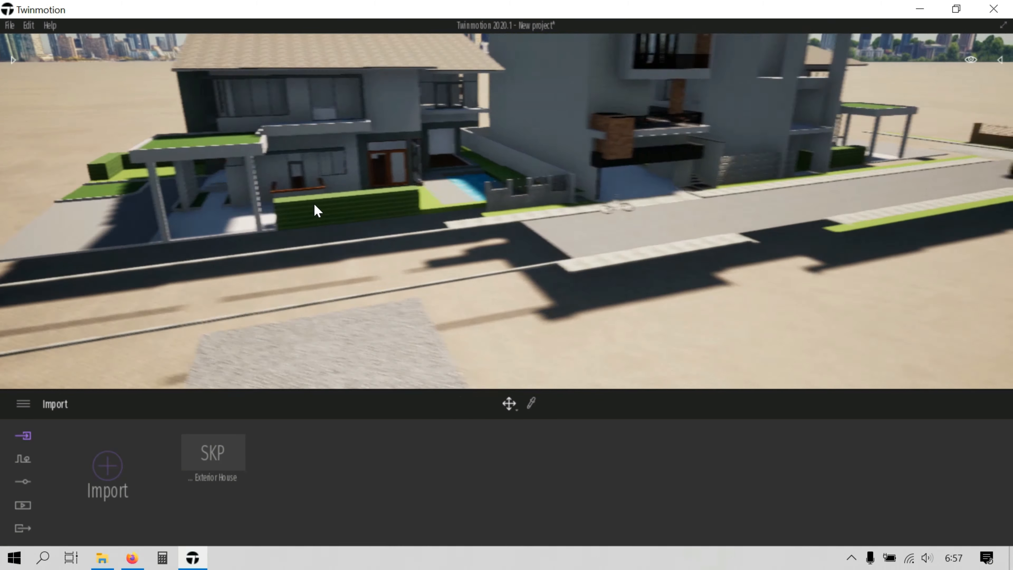
# - Place a Plane 100m primitive on the ground in front of the houses
pyautogui.scroll(8, 574, 249)
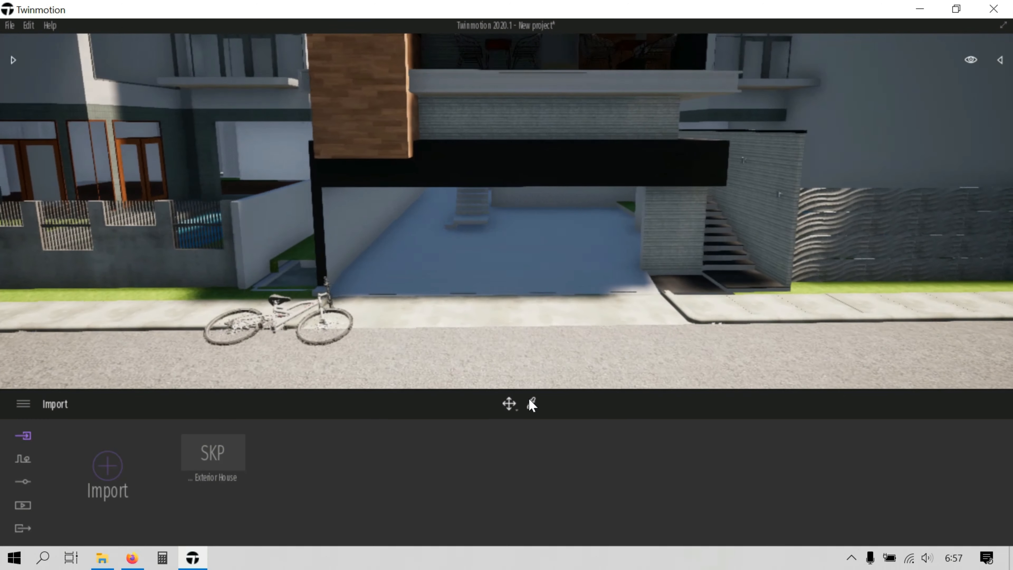
pyautogui.click(558, 264)
pyautogui.scroll(-5, 550, 276)
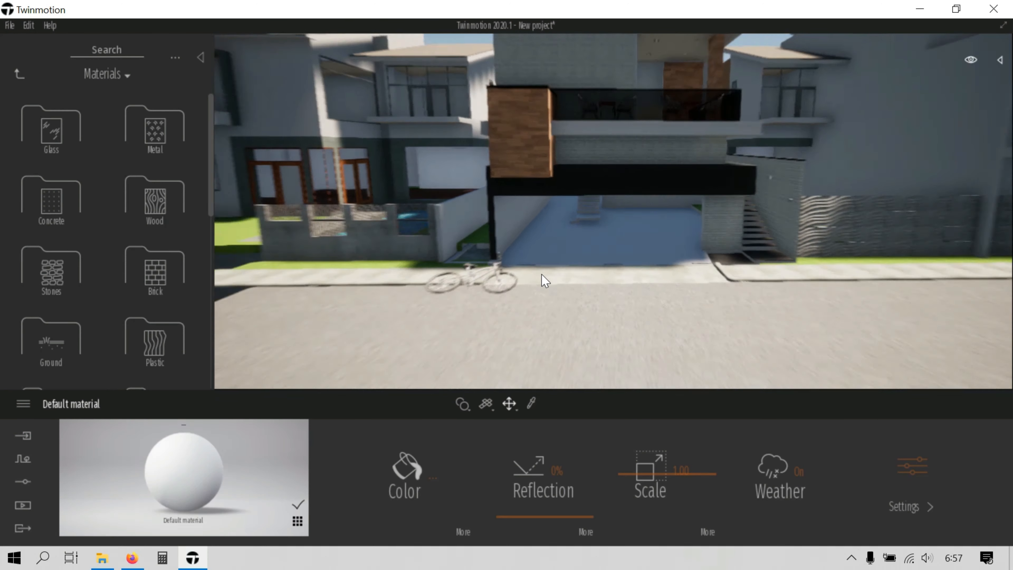
pyautogui.click(20, 74)
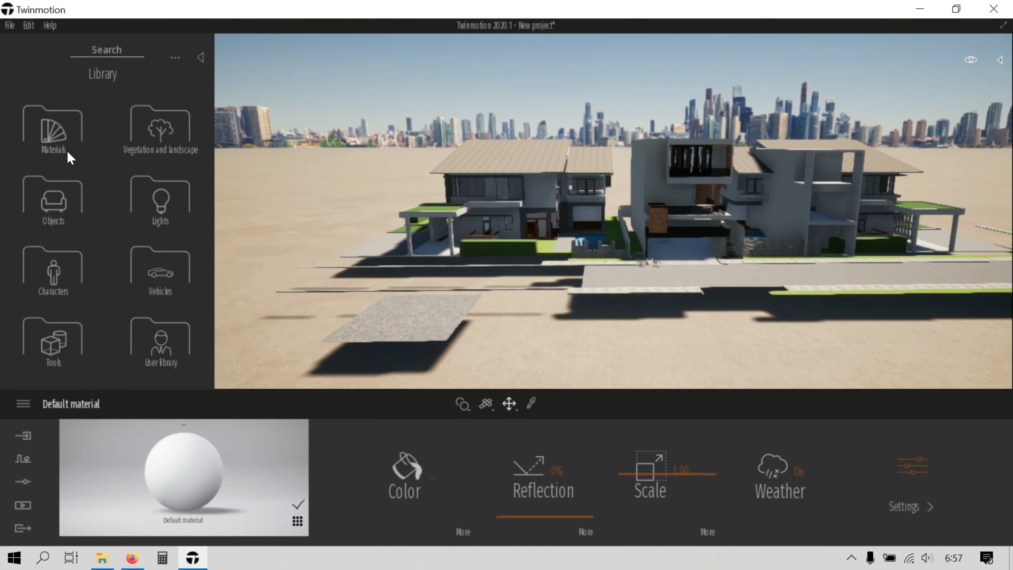
pyautogui.click(37, 207)
pyautogui.click(62, 284)
pyautogui.scroll(-2, 149, 322)
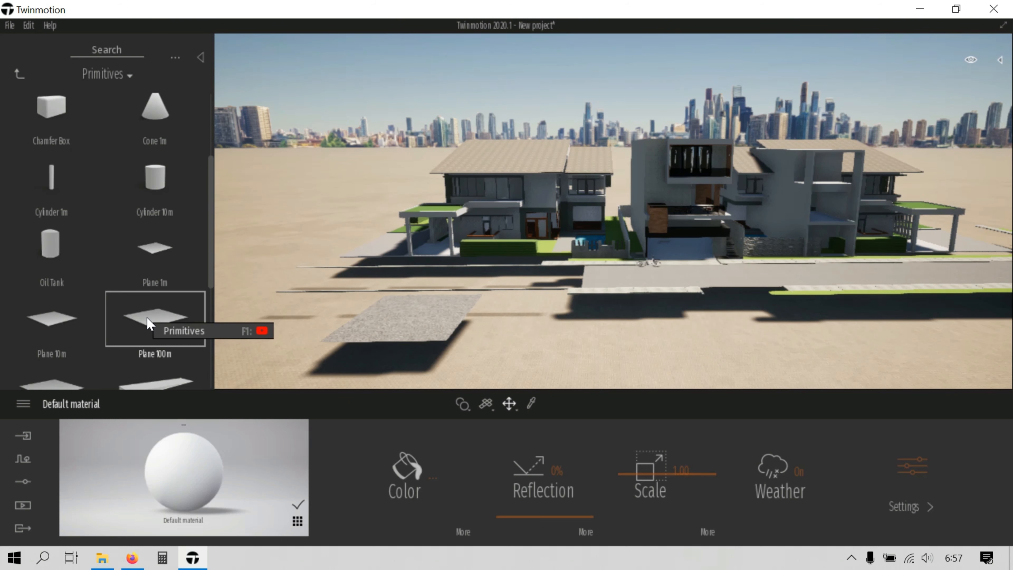
pyautogui.moveTo(126, 317); pyautogui.dragTo(671, 333)
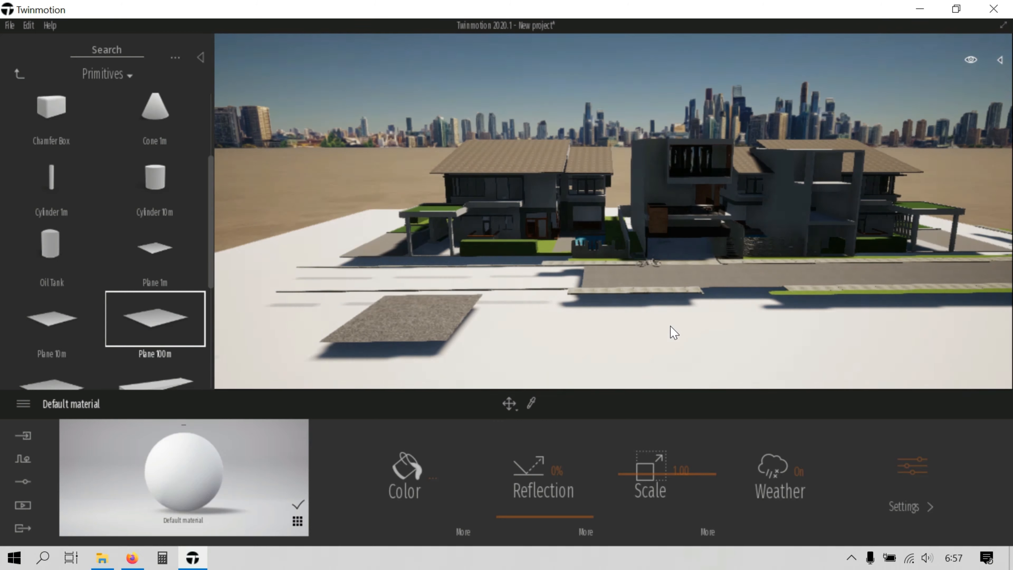
# - Move the 100 m ground plane so it sits beneath the imported houses
pyautogui.scroll(-10, 633, 310)
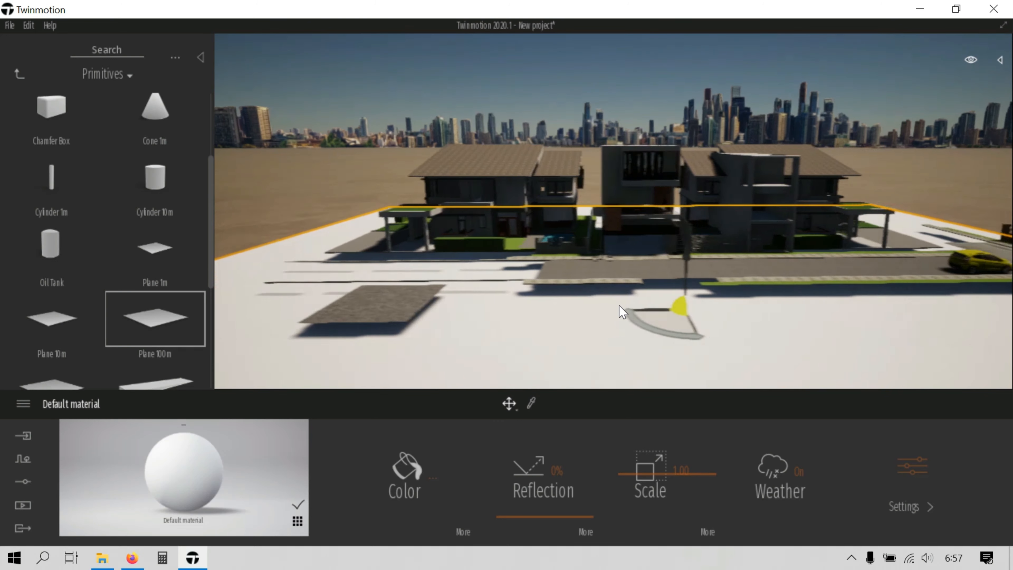
pyautogui.scroll(-3, 622, 310)
pyautogui.moveTo(628, 281); pyautogui.dragTo(623, 263)
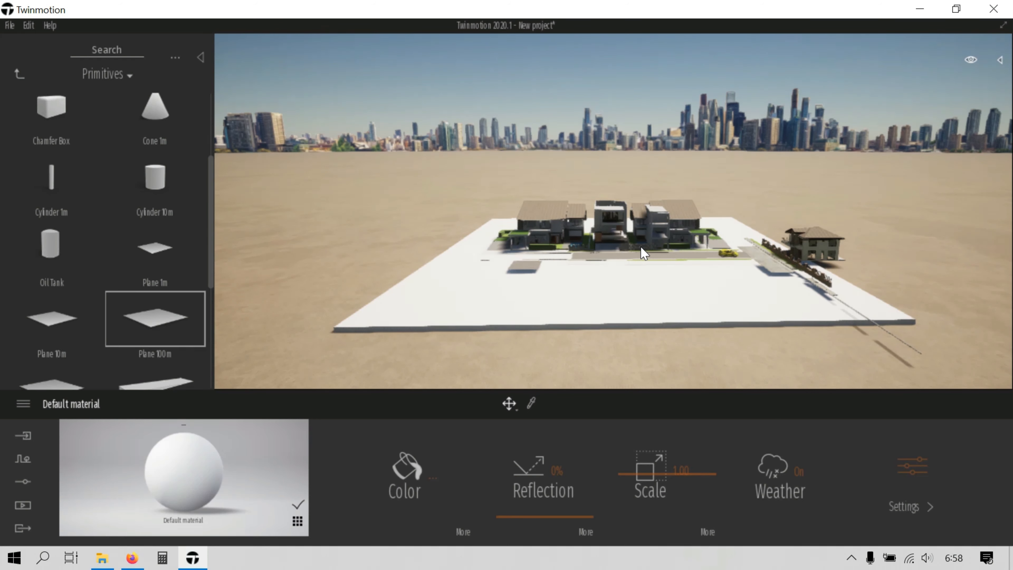
pyautogui.scroll(5, 679, 302)
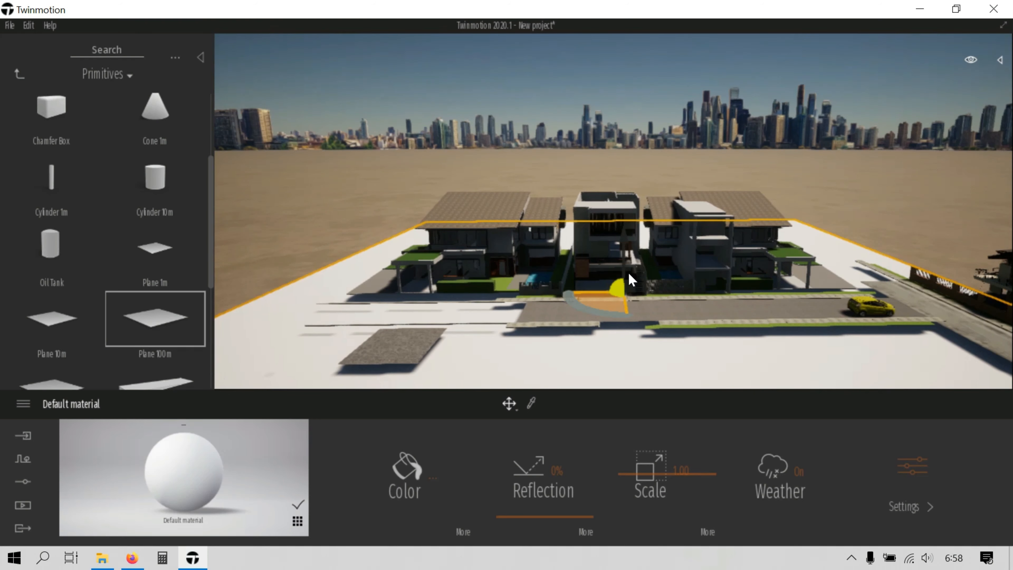
pyautogui.moveTo(624, 270); pyautogui.dragTo(625, 262)
pyautogui.press('Escape')
# - Fine-tune the ground plane's position under the road and sidewalks, then deselect it
pyautogui.scroll(5, 654, 308)
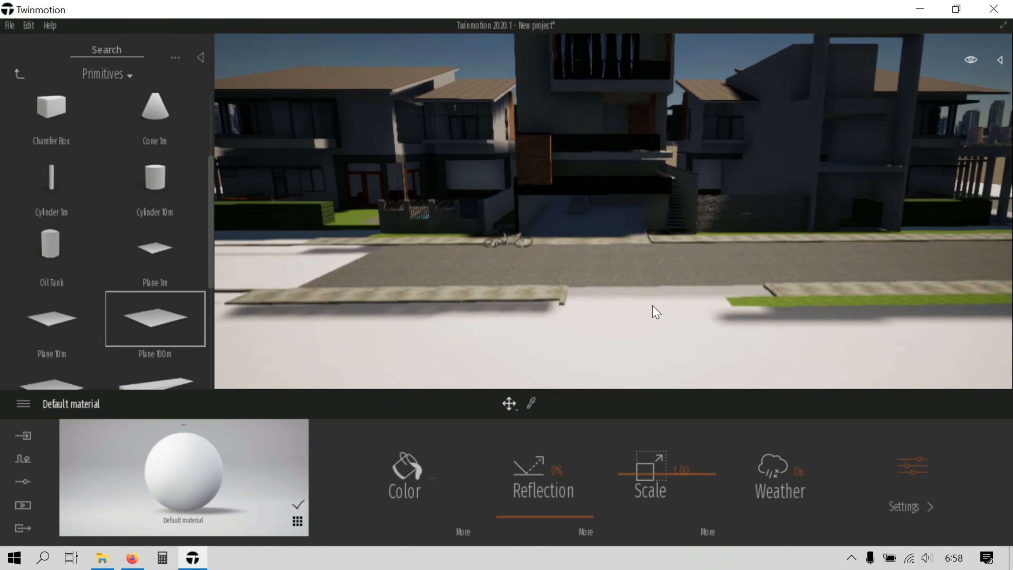
pyautogui.moveTo(634, 235); pyautogui.dragTo(627, 298, button='middle')
pyautogui.scroll(2, 621, 239)
pyautogui.scroll(-3, 615, 194)
pyautogui.click(608, 348)
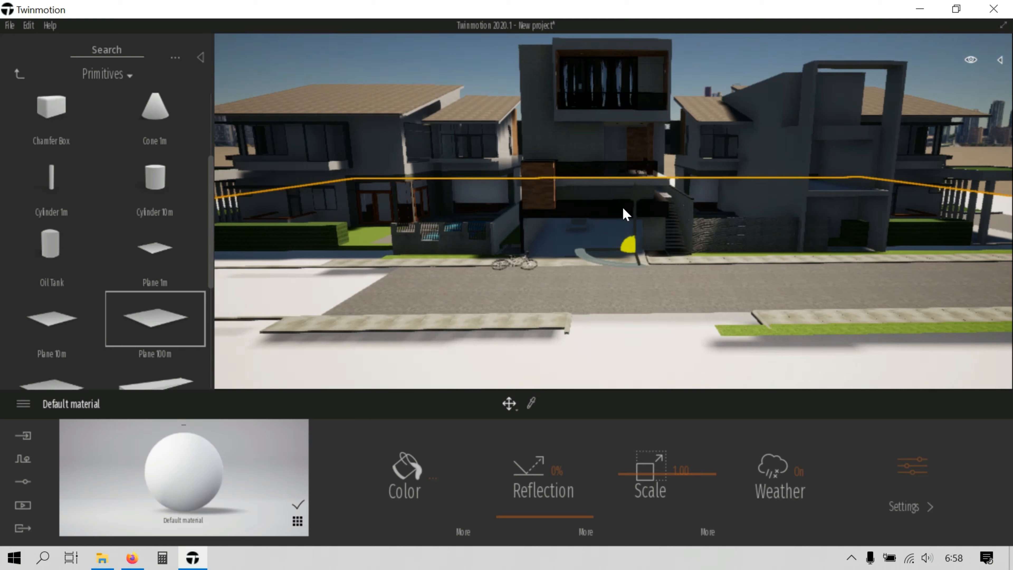
pyautogui.moveTo(638, 223); pyautogui.dragTo(638, 226)
pyautogui.click(472, 56)
# - Apply the Redcedar 03 B wood material to the projecting plank-clad box beside the central house's balcony
pyautogui.scroll(5, 592, 251)
pyautogui.moveTo(593, 252); pyautogui.dragTo(593, 359, button='middle')
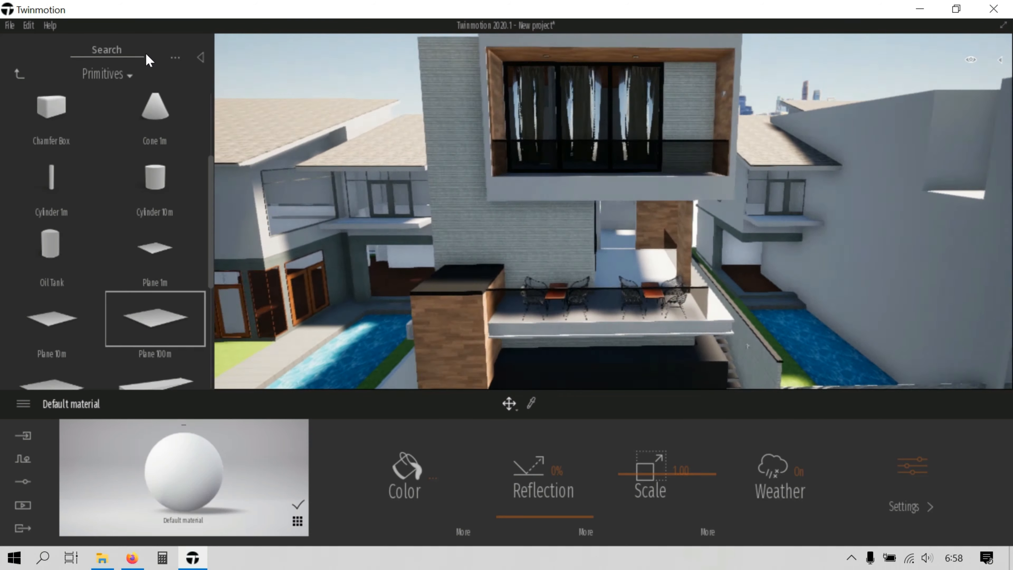
pyautogui.click(18, 78)
pyautogui.click(18, 79)
pyautogui.press('d')
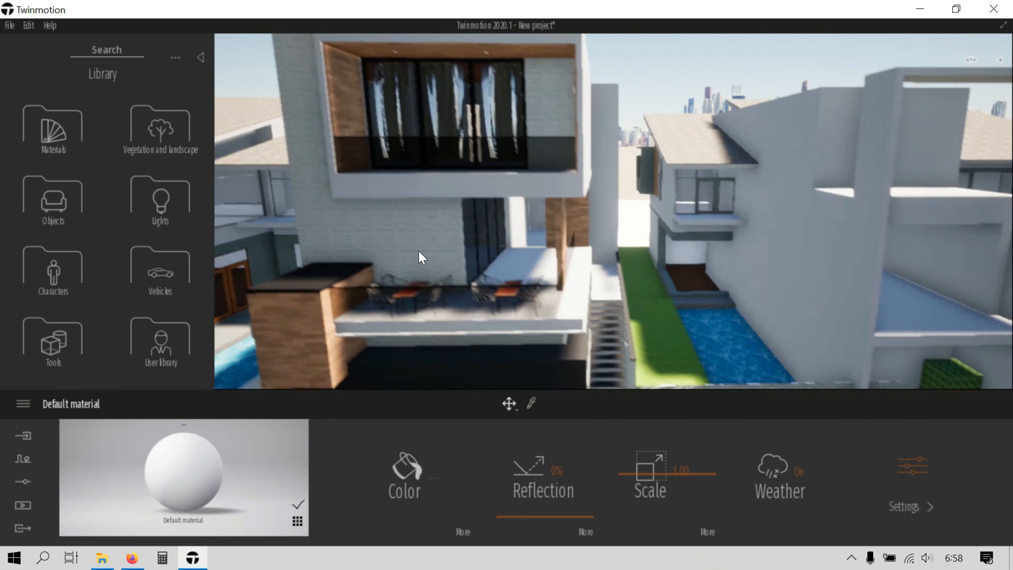
pyautogui.press('q')
pyautogui.press('w')
pyautogui.press('e')
pyautogui.press('w')
pyautogui.moveTo(318, 252); pyautogui.dragTo(703, 191, button='right')
pyautogui.click(56, 132)
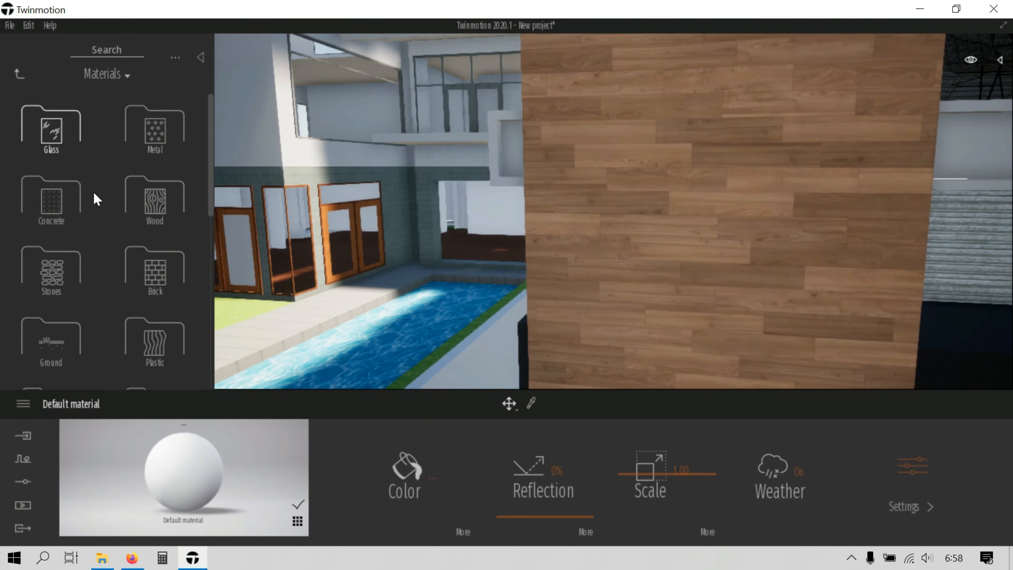
pyautogui.click(144, 195)
pyautogui.scroll(-6, 61, 280)
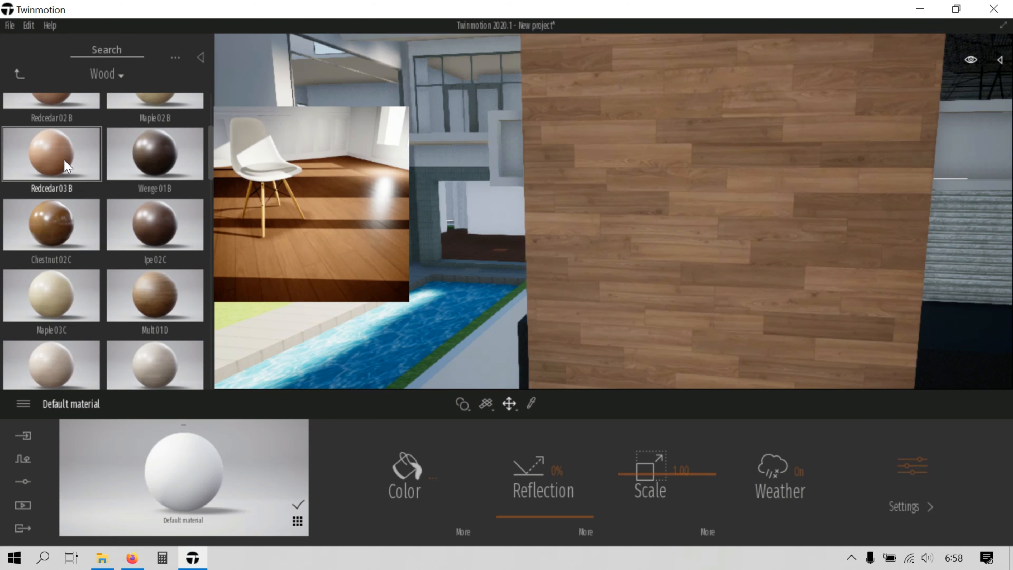
pyautogui.moveTo(169, 198); pyautogui.dragTo(617, 243)
# - Set the Redcedar 03 B texture scale to 0.80 and rotate it so the planks run horizontally
pyautogui.scroll(-10, 618, 242)
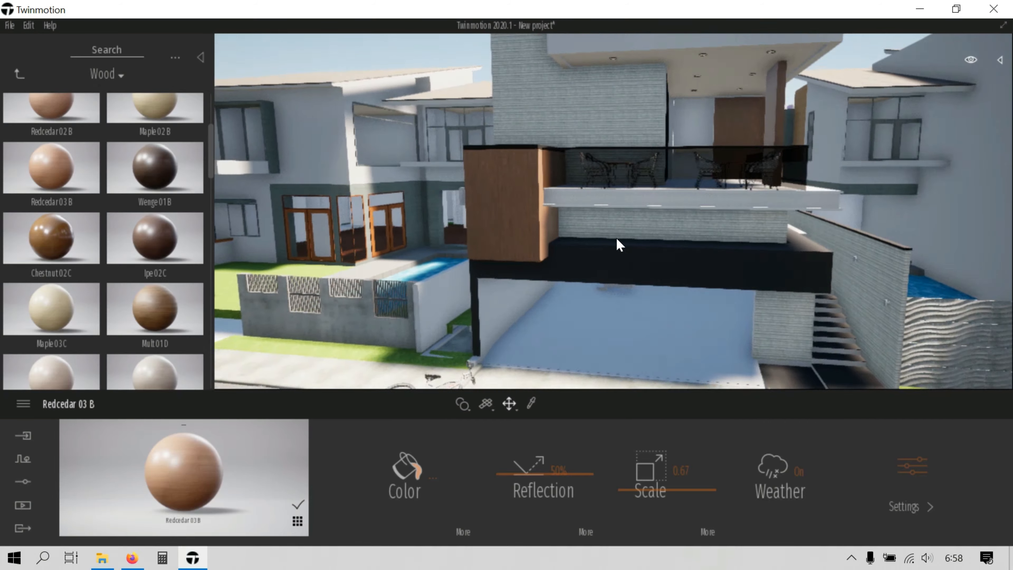
pyautogui.scroll(3, 563, 291)
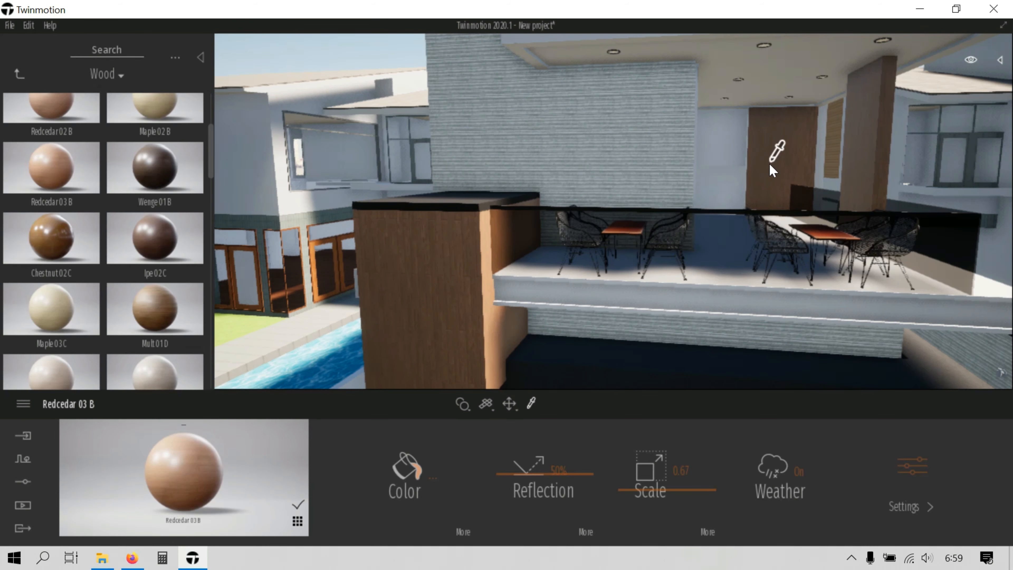
pyautogui.moveTo(558, 200); pyautogui.dragTo(686, 224, button='middle')
pyautogui.press('Escape')
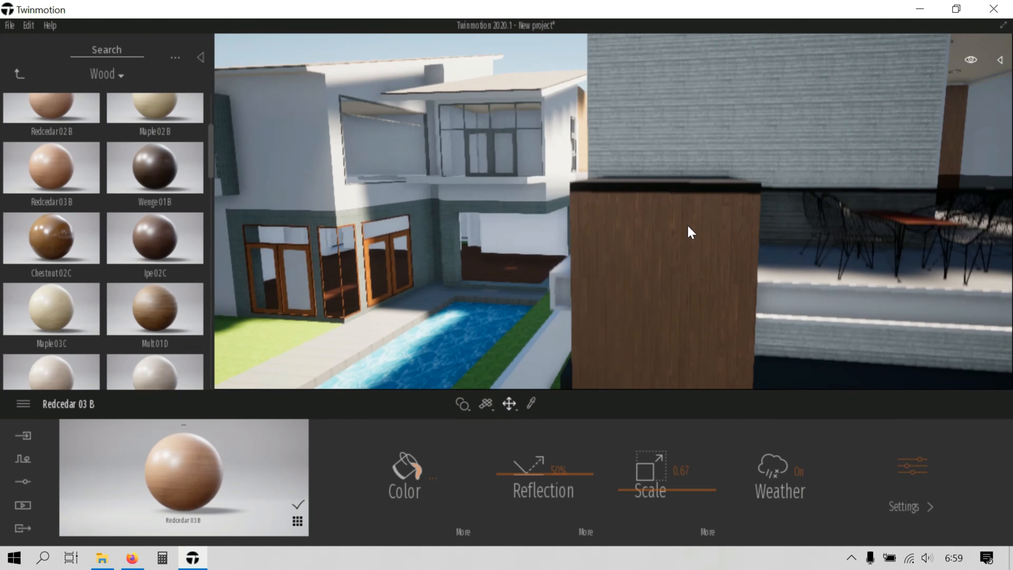
pyautogui.scroll(3, 687, 247)
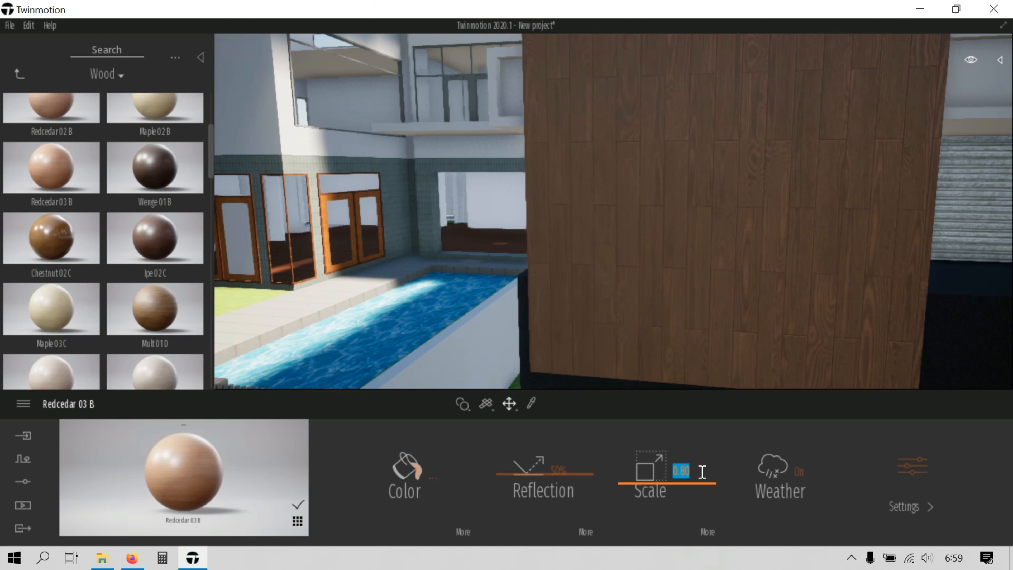
pyautogui.click(709, 531)
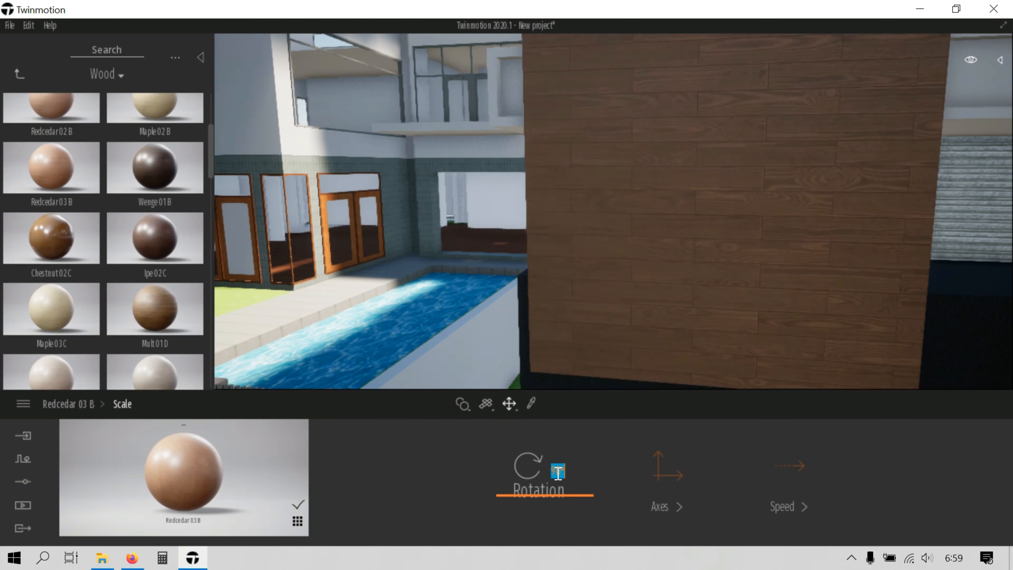
# - Set the reflection of the Redcedar 03 B material to 65%
pyautogui.scroll(-5, 443, 270)
pyautogui.scroll(5, 601, 285)
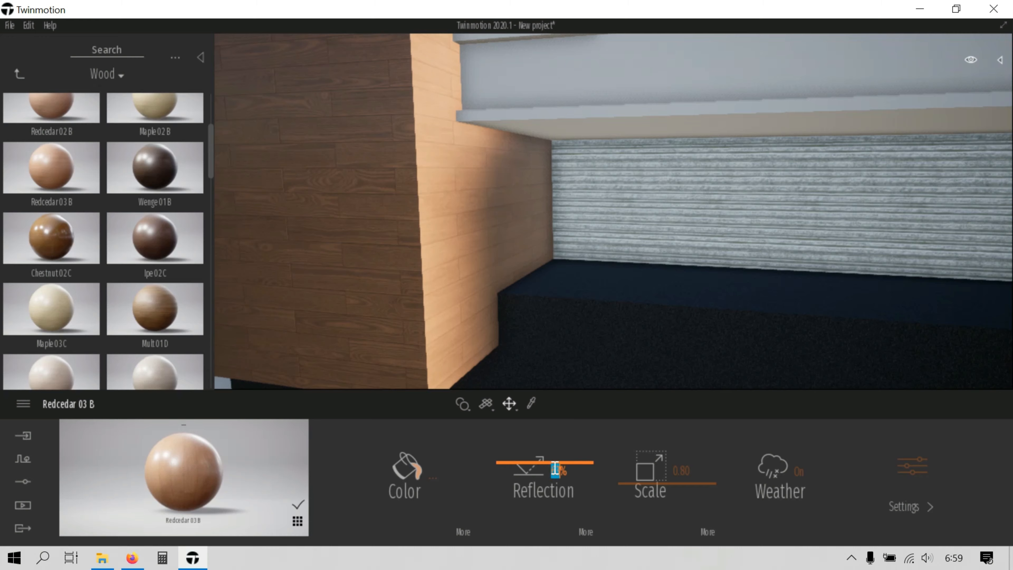
pyautogui.scroll(-5, 579, 315)
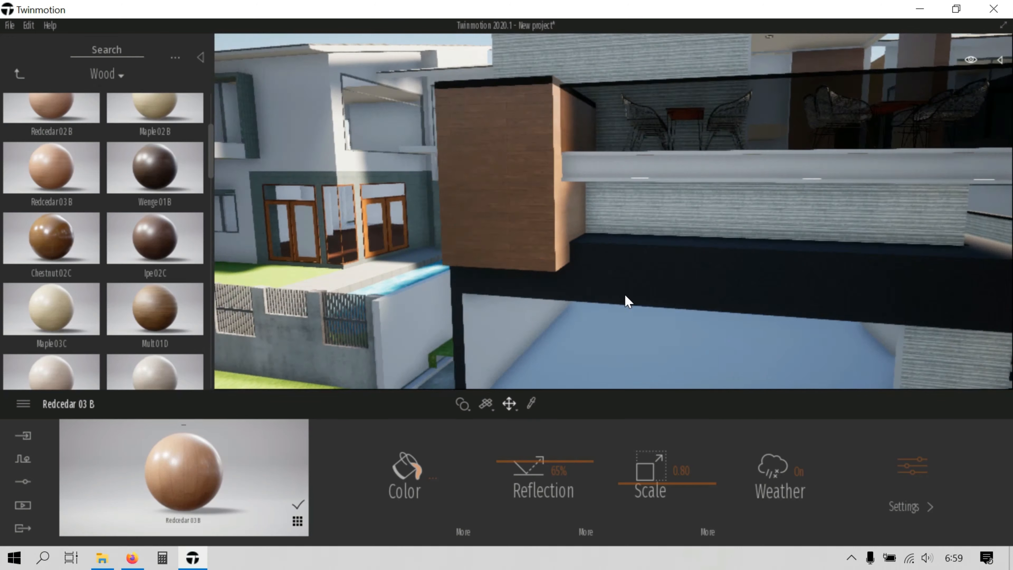
# - Sample the GRANITO NEGRO material from the dark band above the garage and set its reflection to 50%
pyautogui.scroll(8, 624, 297)
pyautogui.scroll(-4, 632, 312)
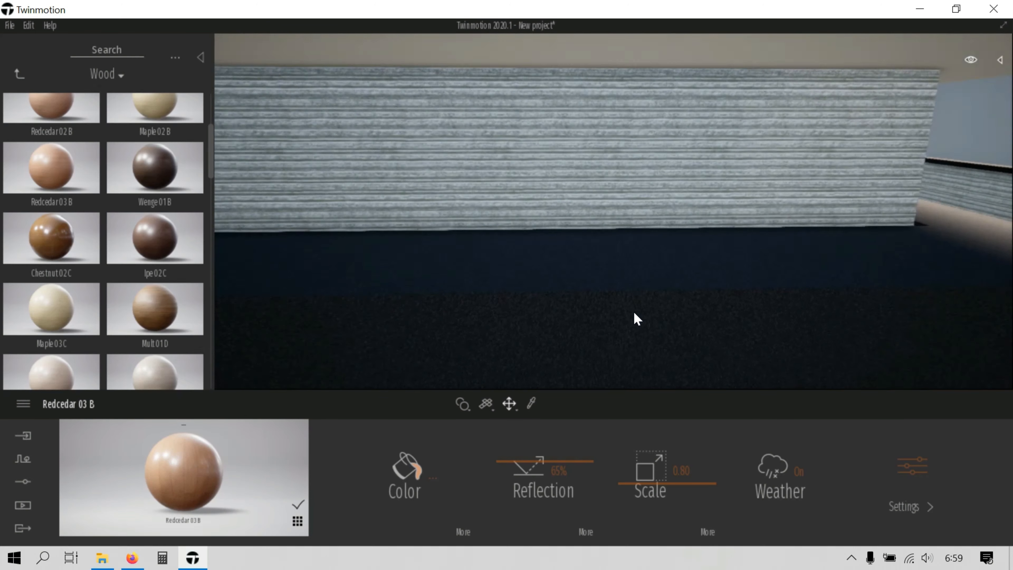
pyautogui.moveTo(635, 313); pyautogui.dragTo(557, 377, button='middle')
pyautogui.keyDown('alt'); pyautogui.click(623, 325); pyautogui.keyUp('alt')
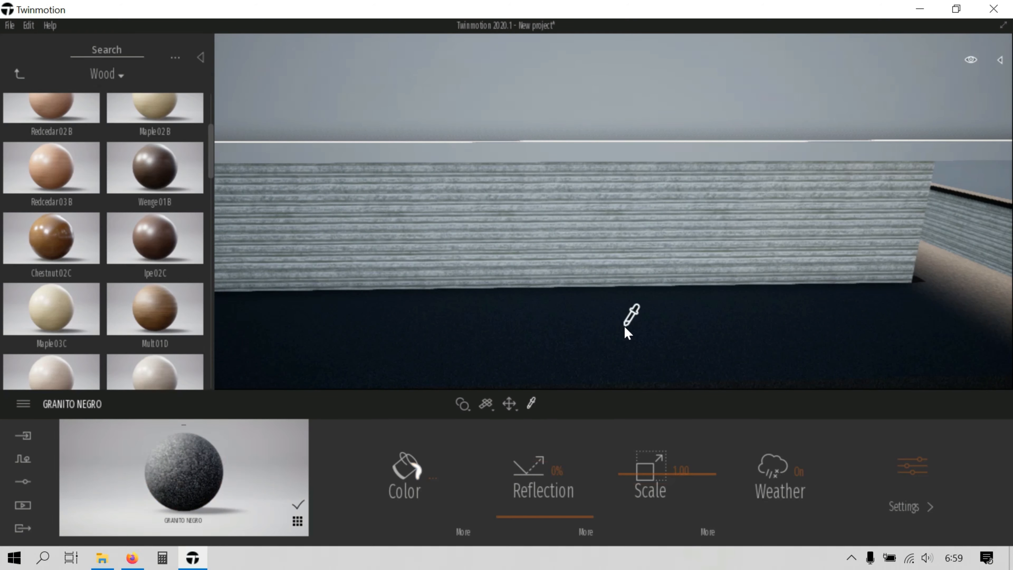
pyautogui.press('pagedown')
pyautogui.moveTo(553, 477)
pyautogui.mouseDown()
pyautogui.moveTo(548, 484)
pyautogui.moveTo(539, 467)
pyautogui.mouseUp()
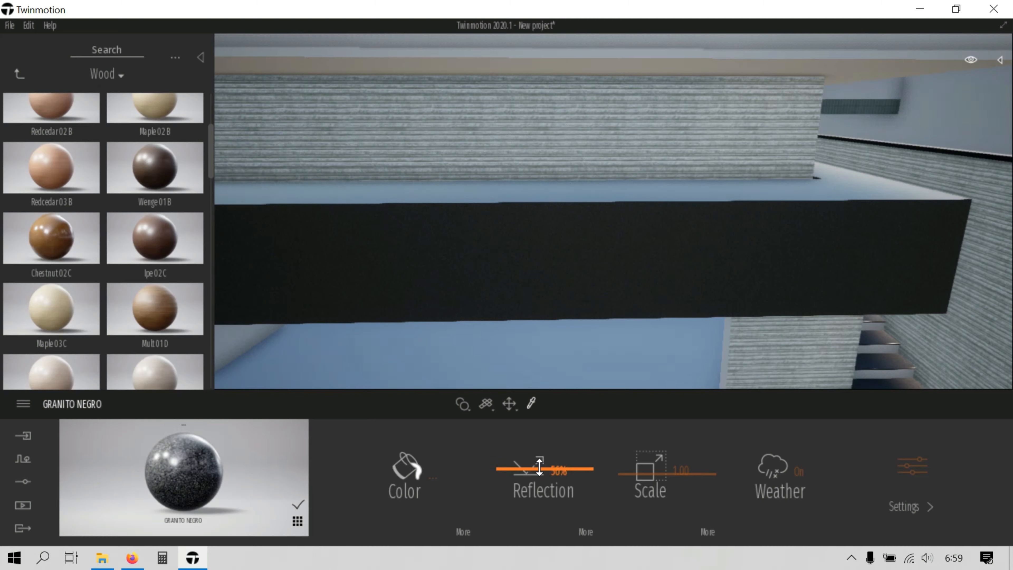
pyautogui.press('Escape')
# - Apply Striated concrete 01 to the ribbed wall beside the outdoor stairs and set its scale to 1
pyautogui.press('q')
pyautogui.moveTo(587, 270); pyautogui.dragTo(701, 276, button='right')
pyautogui.press('w')
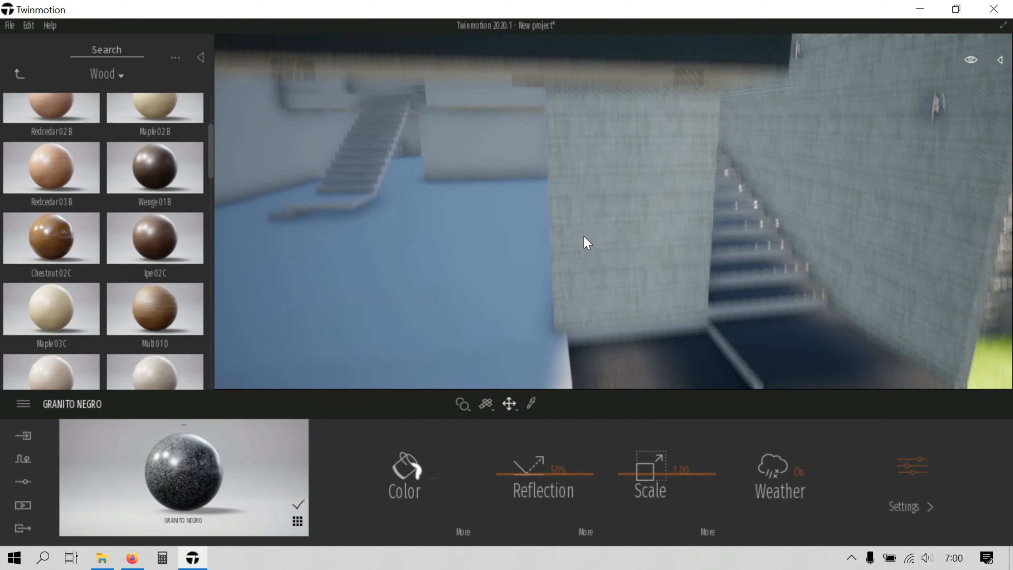
pyautogui.click(20, 74)
pyautogui.click(50, 199)
pyautogui.scroll(-10, 88, 305)
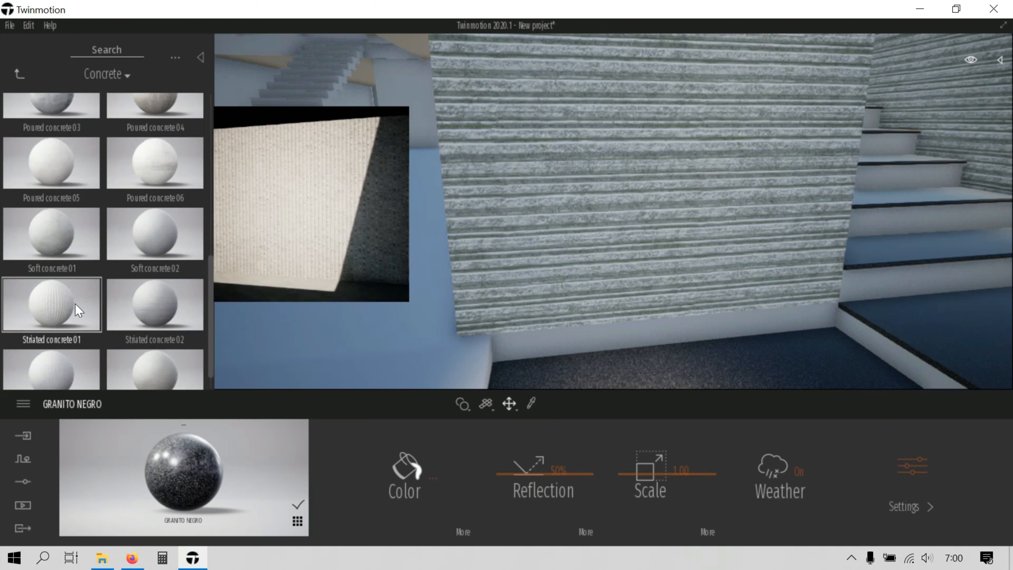
pyautogui.moveTo(76, 313); pyautogui.dragTo(579, 191)
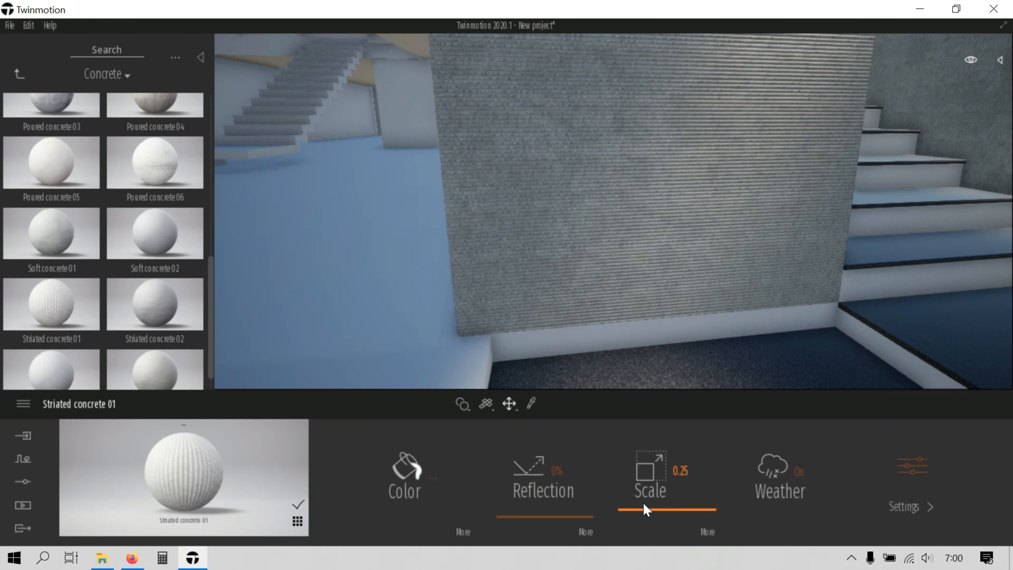
pyautogui.moveTo(645, 506); pyautogui.dragTo(647, 478)
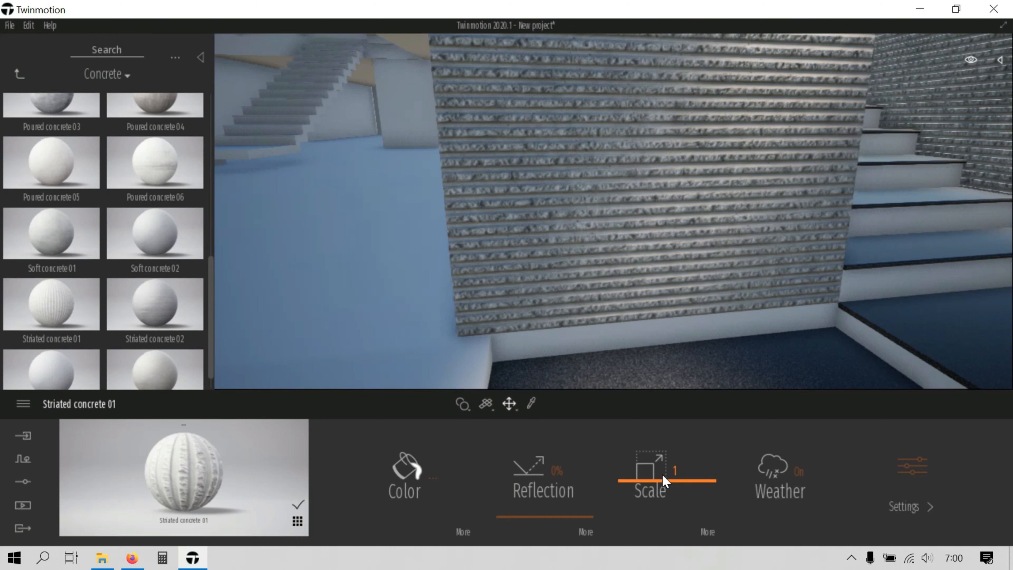
pyautogui.doubleClick(664, 481)
# - Apply the Chrome metal material to the wall light next to the outdoor stairs
pyautogui.press('s')
pyautogui.press('e')
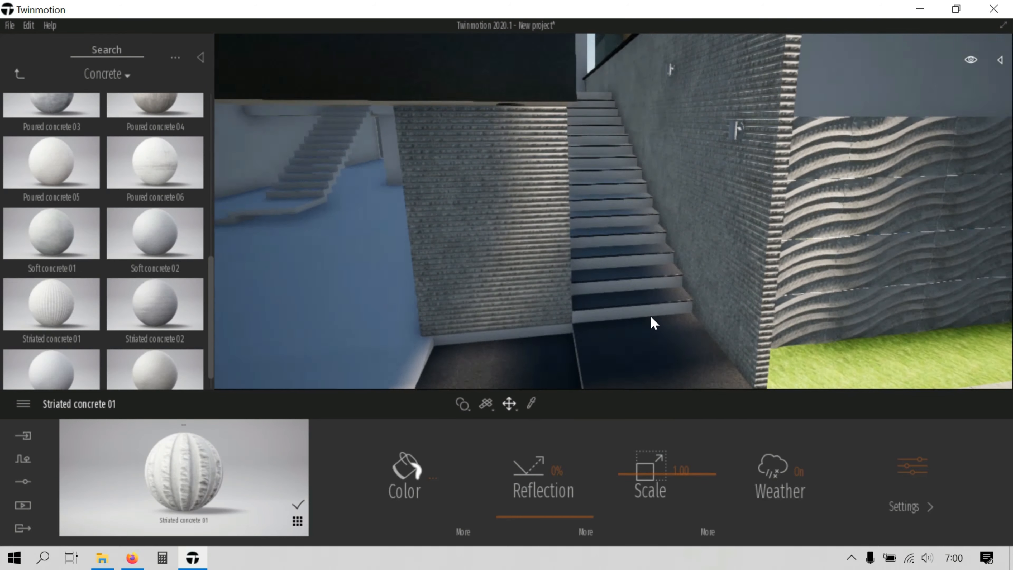
pyautogui.press('d')
pyautogui.press('w')
pyautogui.moveTo(651, 256); pyautogui.dragTo(596, 240, button='right')
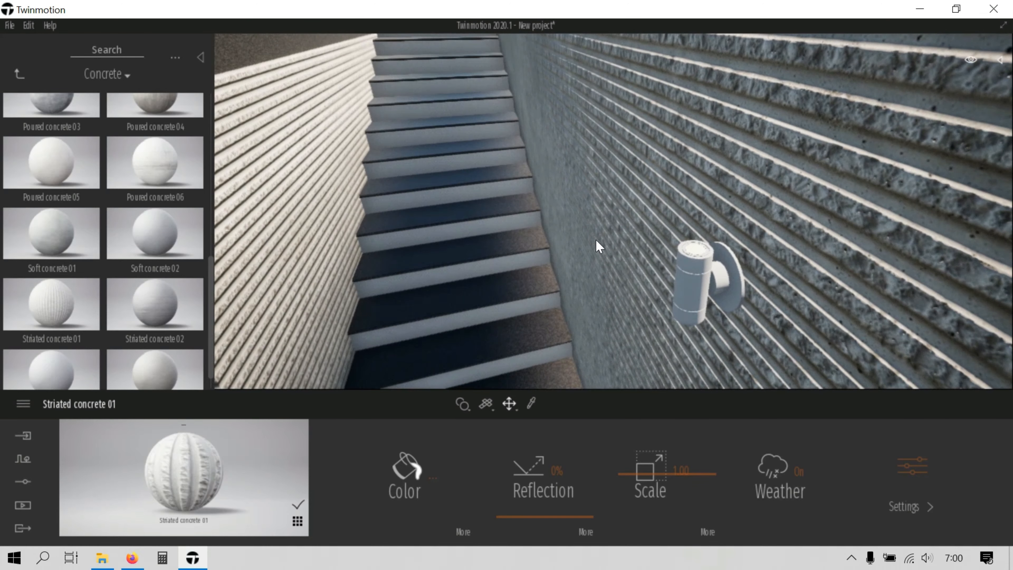
pyautogui.click(20, 75)
pyautogui.click(170, 138)
pyautogui.moveTo(168, 258); pyautogui.dragTo(696, 294)
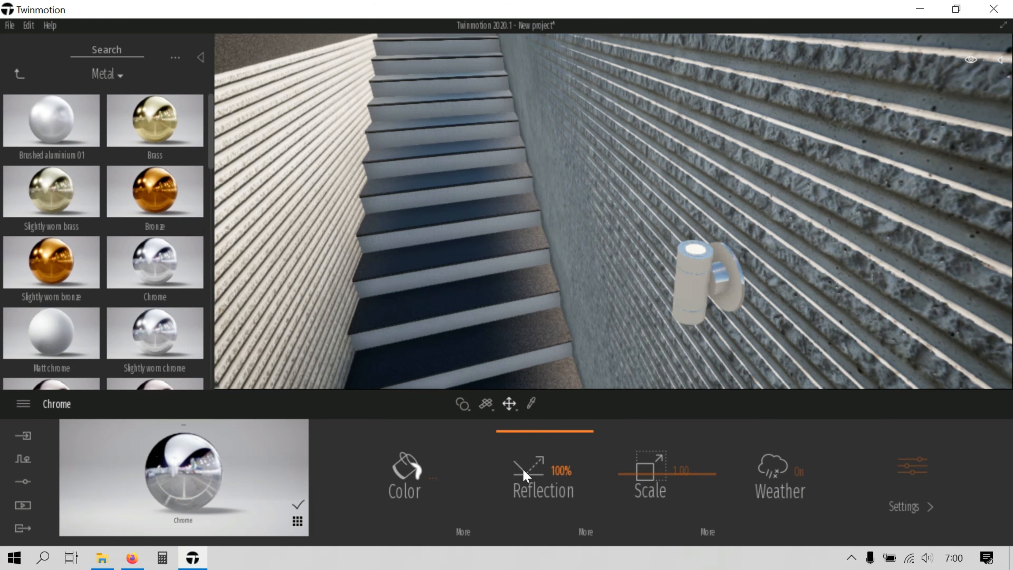
# - Set the color of the wall light's Chrome material to dark grey 4A4A4A
pyautogui.click(409, 470)
pyautogui.moveTo(494, 239); pyautogui.dragTo(493, 313)
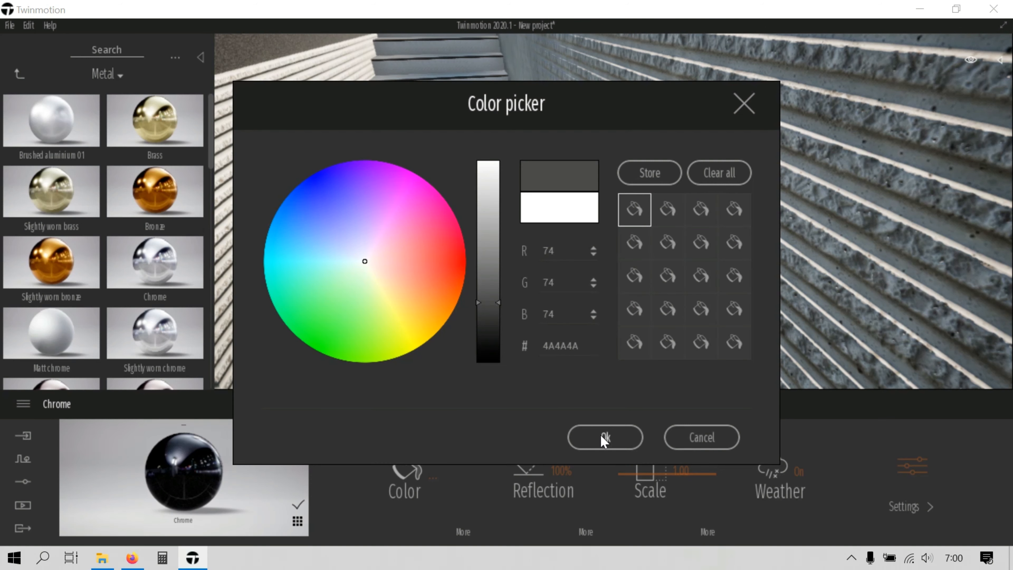
pyautogui.click(604, 437)
# - Apply the Neon 02 material to the lamp surface of the wall light beside the outdoor stairs
pyautogui.click(19, 73)
pyautogui.scroll(-3, 99, 295)
pyautogui.scroll(-2, 99, 313)
pyautogui.click(96, 309)
pyautogui.moveTo(142, 135); pyautogui.dragTo(697, 252)
pyautogui.scroll(3, 706, 294)
pyautogui.scroll(-3, 695, 283)
pyautogui.moveTo(678, 160); pyautogui.dragTo(647, 264, button='right')
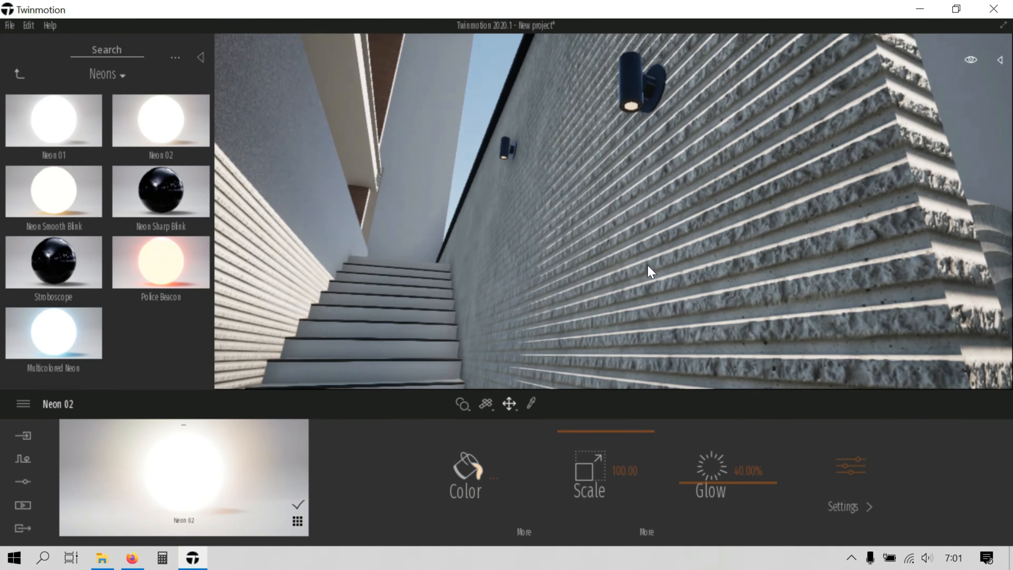
pyautogui.moveTo(578, 257); pyautogui.dragTo(588, 257, button='right')
pyautogui.scroll(-3, 589, 257)
# - Sample the plain wall near the outdoor stairs and apply Plaster coating 02 from the wall coverings to it
pyautogui.click(531, 403)
pyautogui.click(492, 140)
pyautogui.click(19, 73)
pyautogui.scroll(-4, 63, 278)
pyautogui.click(40, 244)
pyautogui.moveTo(148, 125)
pyautogui.moveTo(148, 126); pyautogui.dragTo(418, 106)
# - Apply the Neon 02 material to the lamp surface of the recessed ceiling light at the garage entrance
pyautogui.press('s')
pyautogui.press('a')
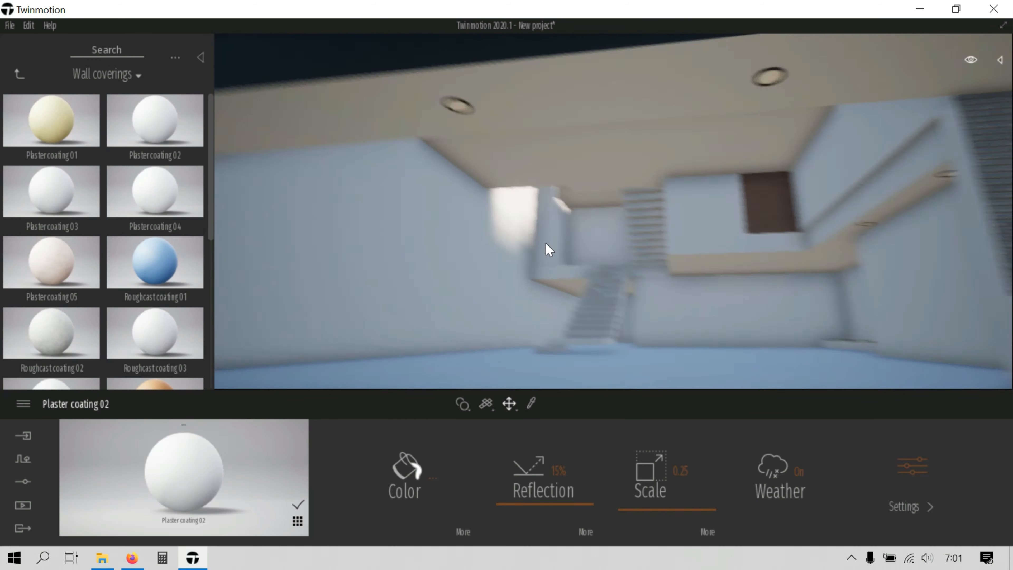
pyautogui.click(19, 74)
pyautogui.scroll(-2, 56, 217)
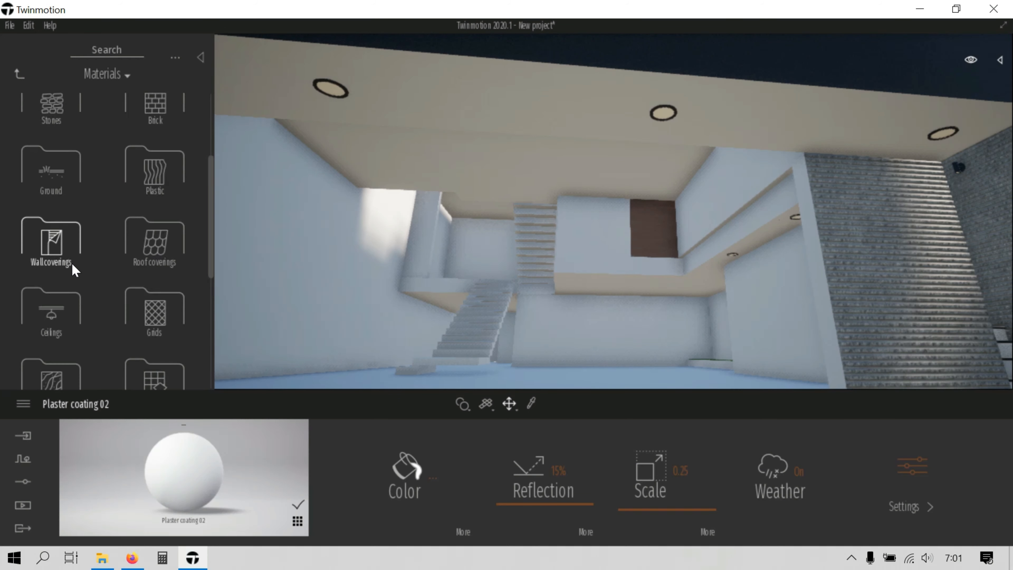
pyautogui.click(62, 325)
pyautogui.moveTo(329, 87); pyautogui.dragTo(329, 87)
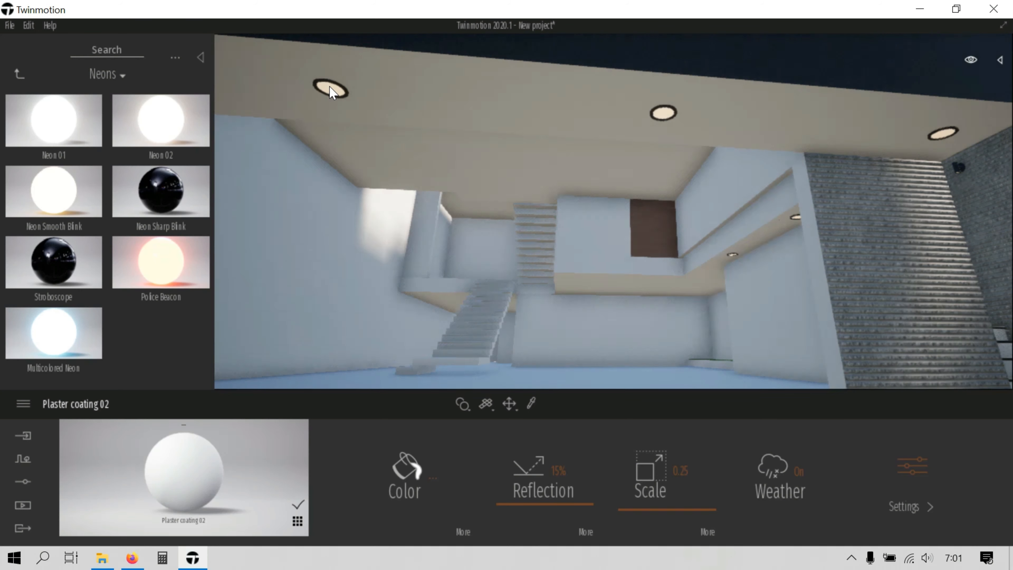
pyautogui.click(329, 86)
pyautogui.scroll(4, 330, 87)
# - Sample the METAL GATE ring around the recessed garage light, apply Chrome to it and darken its color
pyautogui.moveTo(429, 116); pyautogui.dragTo(365, 222, button='middle')
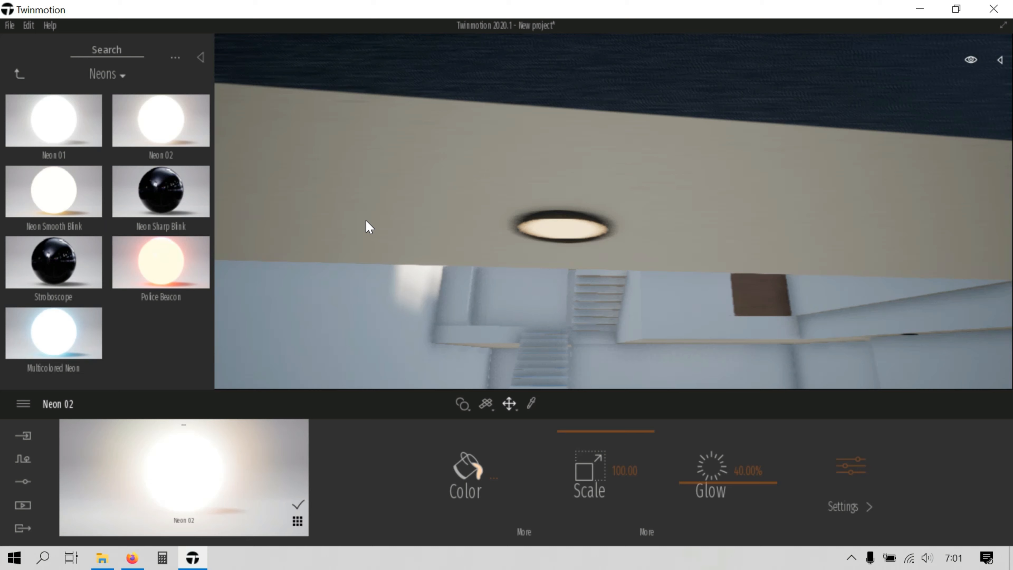
pyautogui.click(649, 219)
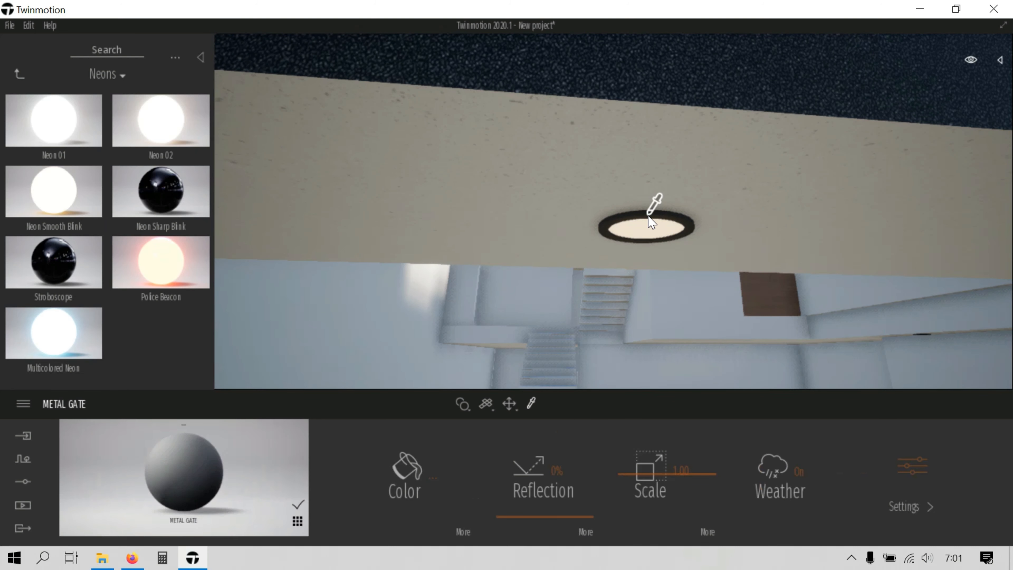
pyautogui.click(17, 76)
pyautogui.click(148, 129)
pyautogui.moveTo(155, 261); pyautogui.dragTo(651, 220)
pyautogui.click(433, 459)
pyautogui.moveTo(479, 279); pyautogui.dragTo(501, 305)
pyautogui.click(604, 436)
# - Sample the tire material of the bicycle lying in front of the garage
pyautogui.scroll(-10, 571, 276)
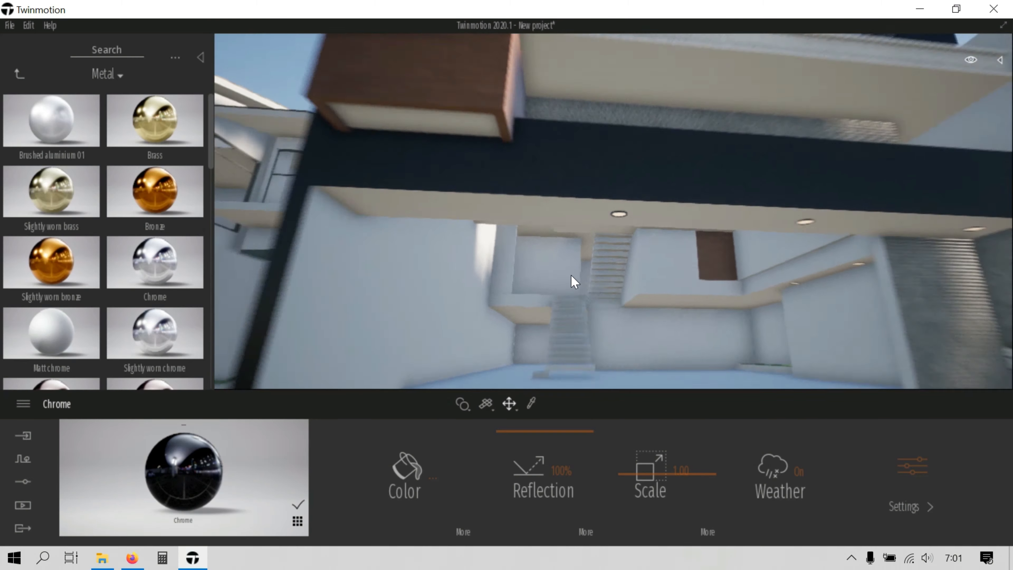
pyautogui.moveTo(584, 197); pyautogui.dragTo(583, 211, button='right')
pyautogui.scroll(3, 582, 212)
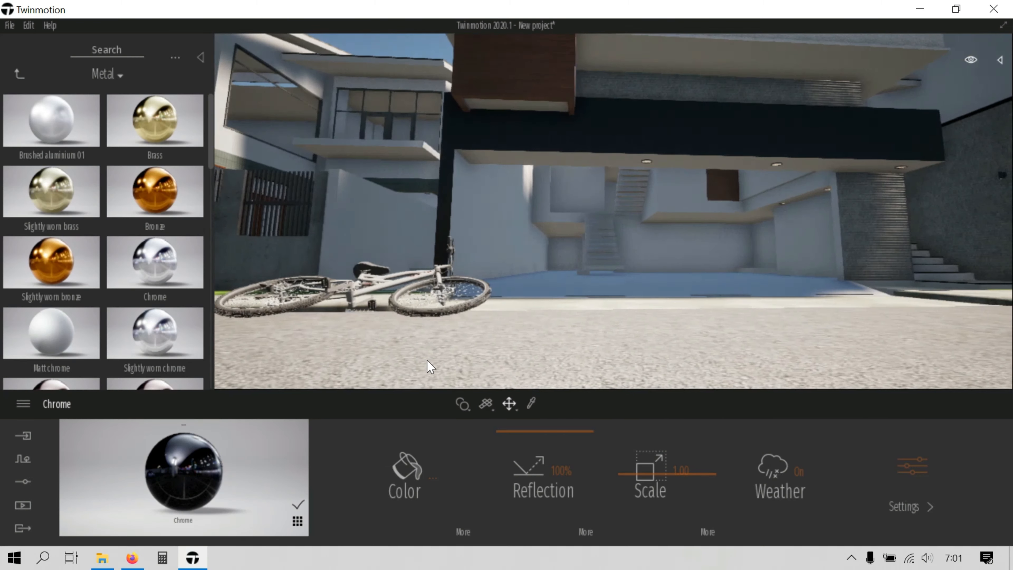
pyautogui.scroll(3, 426, 360)
pyautogui.scroll(4, 471, 297)
pyautogui.scroll(-6, 463, 299)
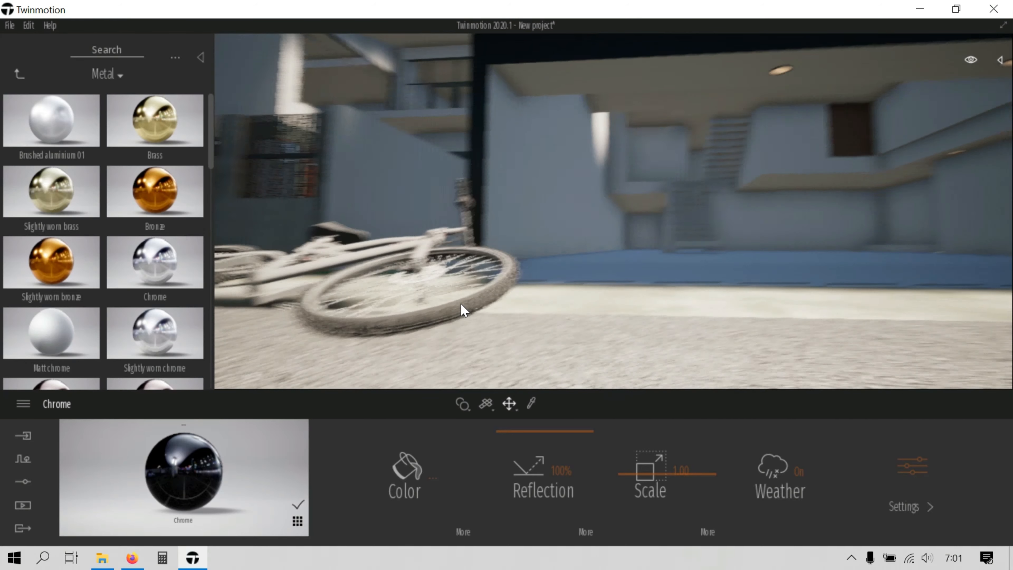
pyautogui.click(19, 74)
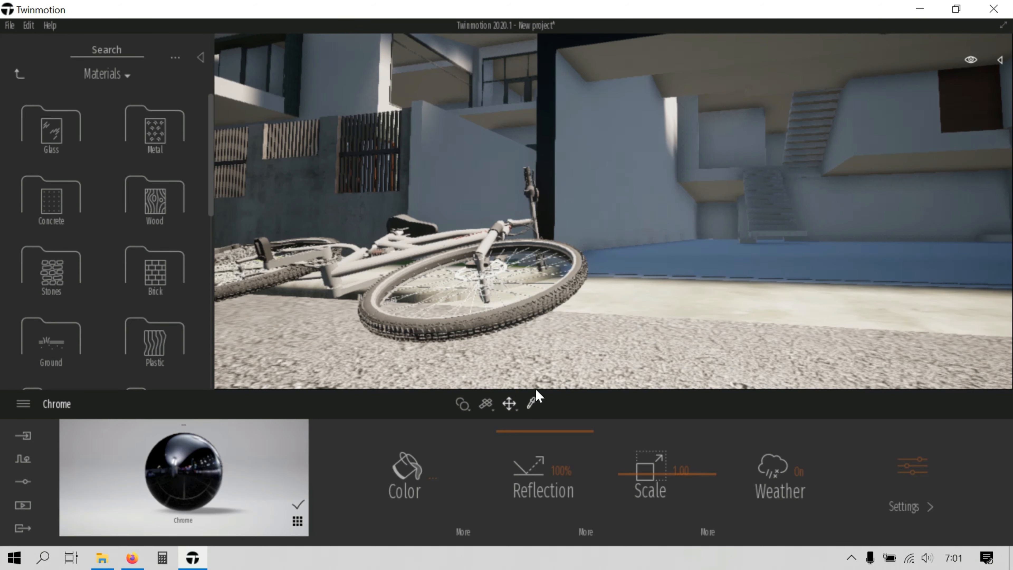
pyautogui.scroll(-8, 77, 226)
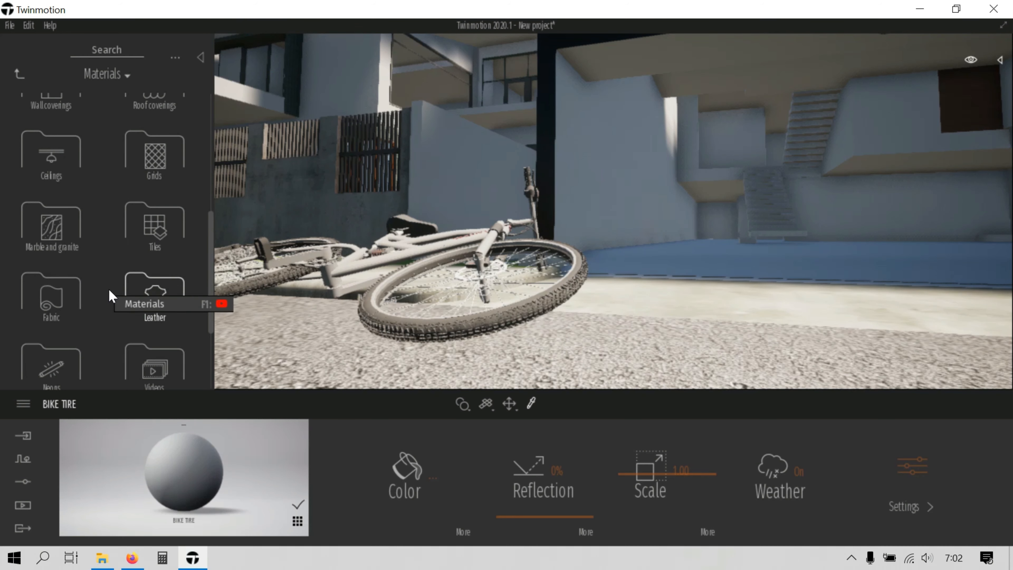
pyautogui.scroll(-3, 107, 290)
pyautogui.scroll(2, 107, 289)
pyautogui.click(78, 236)
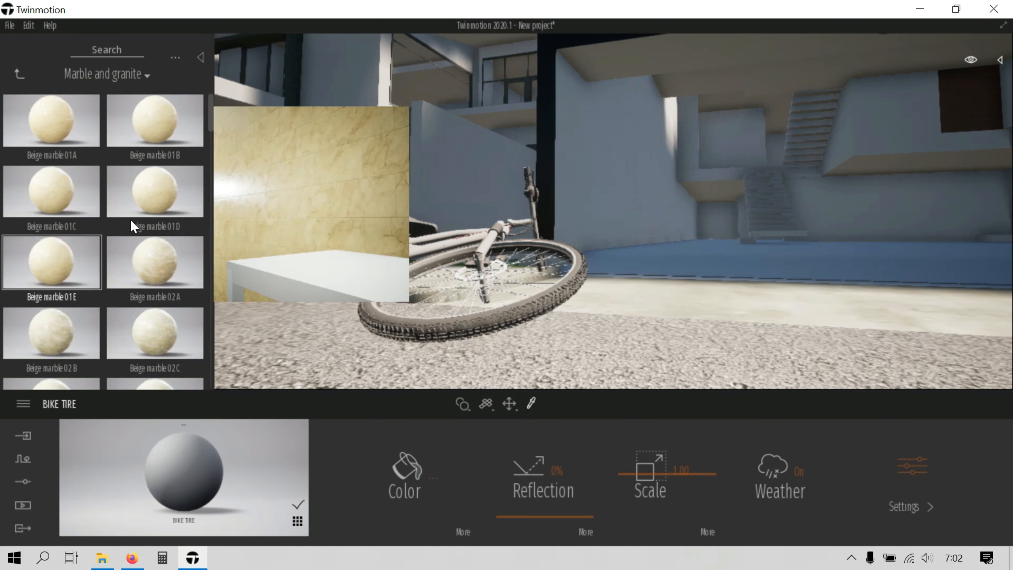
pyautogui.moveTo(208, 135); pyautogui.dragTo(203, 379)
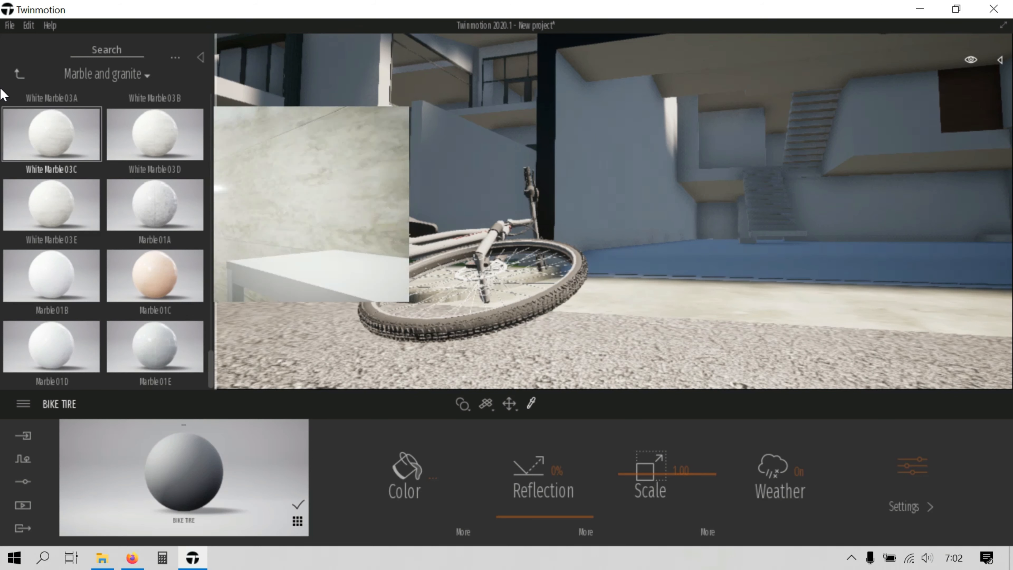
pyautogui.click(19, 74)
# - Apply the Rubber material from the plastics to the bicycle's tires
pyautogui.scroll(-1, 107, 231)
pyautogui.click(155, 296)
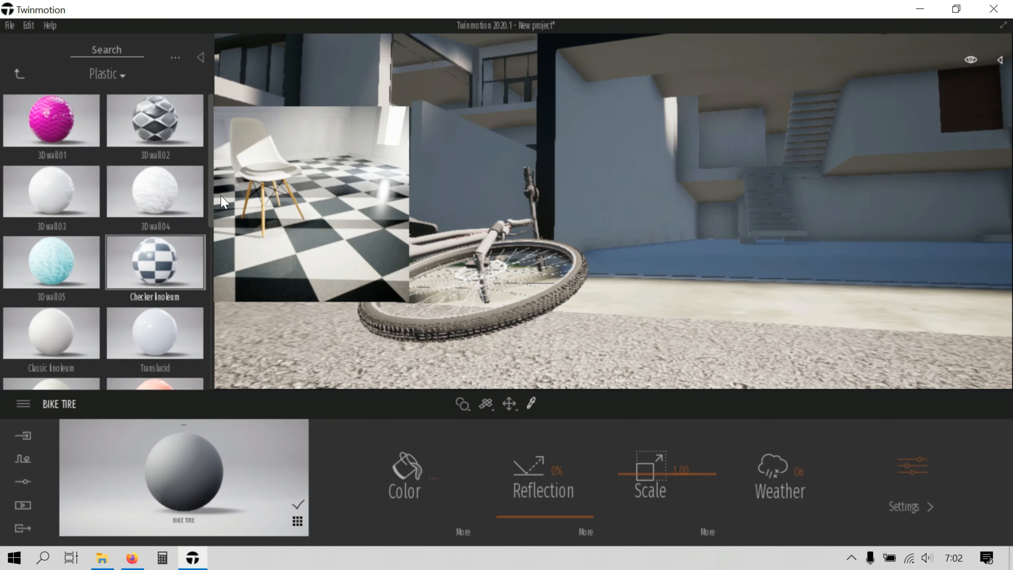
pyautogui.scroll(-2, 200, 210)
pyautogui.scroll(-5, 200, 209)
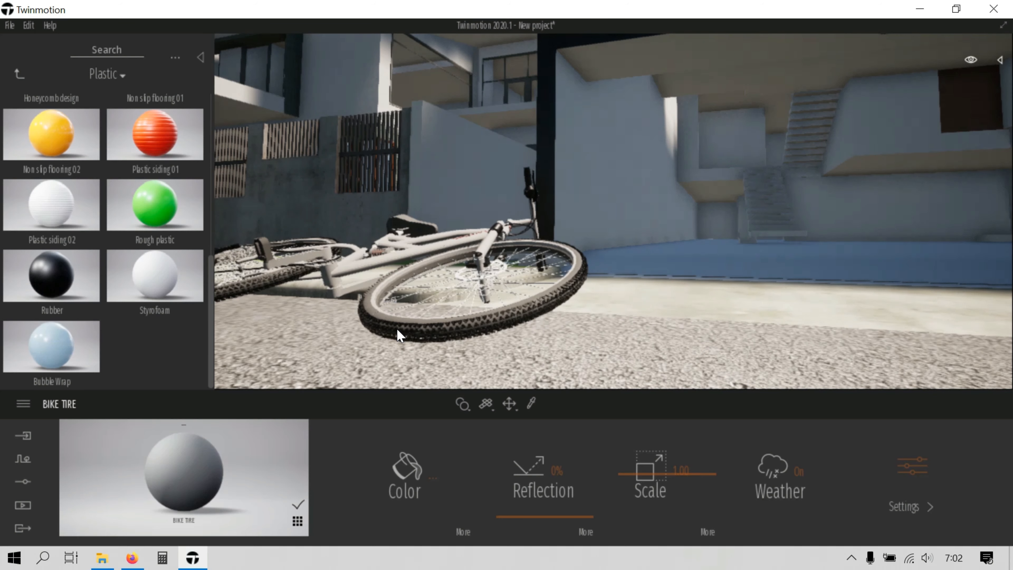
pyautogui.moveTo(80, 281); pyautogui.dragTo(375, 319)
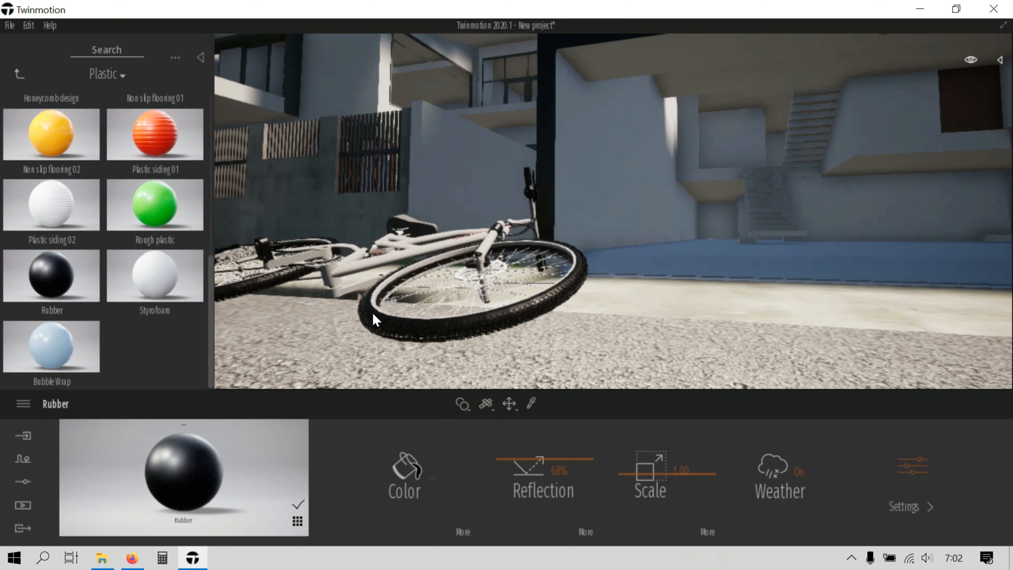
# - Apply the Brushed aluminium 01 metal material to the bicycle's frame
pyautogui.click(19, 74)
pyautogui.click(154, 211)
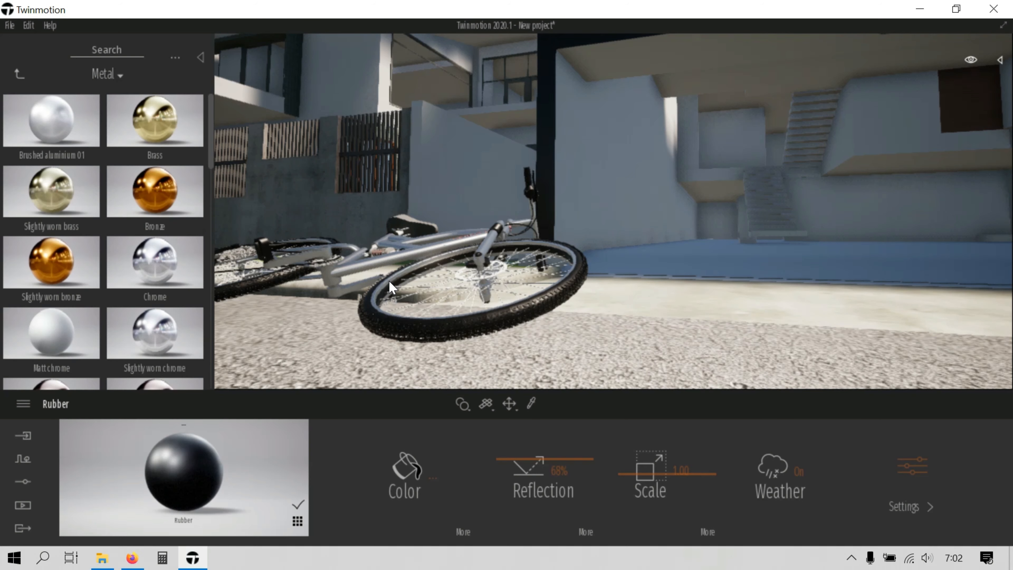
pyautogui.moveTo(389, 280); pyautogui.dragTo(389, 280)
# - Apply Bare concrete 03 to the driveway surface in front of the garage
pyautogui.moveTo(426, 176); pyautogui.dragTo(465, 181, button='right')
pyautogui.moveTo(465, 180)
pyautogui.mouseDown(button='middle')
pyautogui.moveTo(525, 222)
pyautogui.moveTo(803, 295)
pyautogui.moveTo(291, 564)
pyautogui.mouseUp(button='middle')
pyautogui.scroll(-5, 525, 222)
pyautogui.moveTo(438, 224); pyautogui.dragTo(493, 229, button='right')
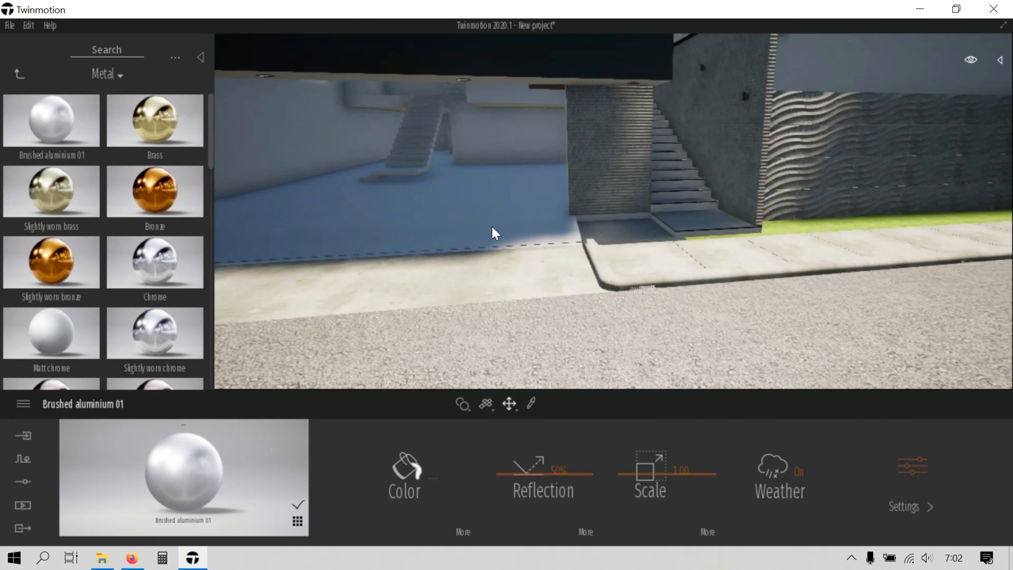
pyautogui.scroll(2, 716, 283)
pyautogui.click(21, 71)
pyautogui.scroll(2, 459, 168)
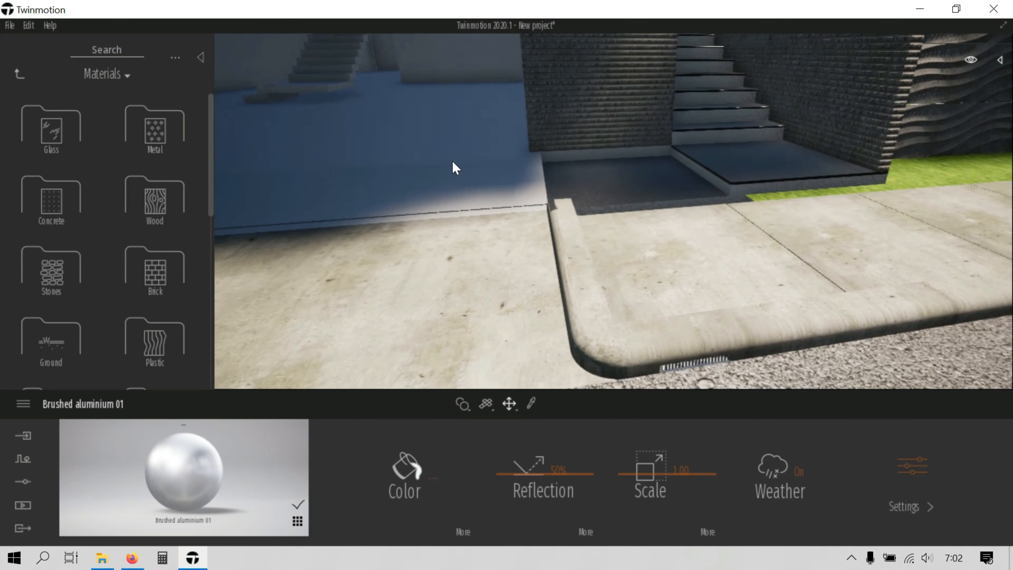
pyautogui.click(70, 192)
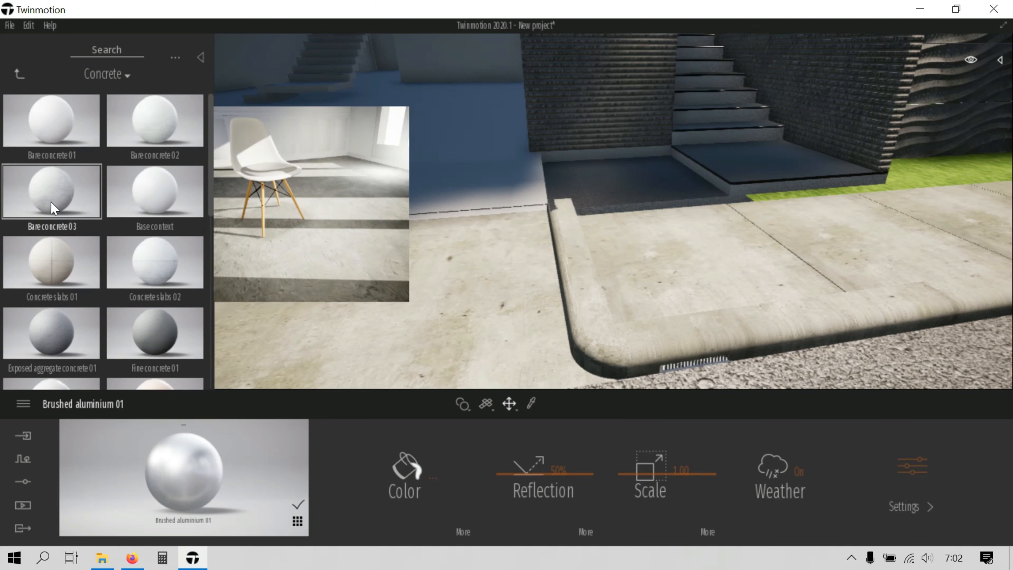
pyautogui.moveTo(52, 191); pyautogui.dragTo(512, 336)
# - Try the Grass 1 nature material on the lawn strip in front of the neighboring fence wall
pyautogui.moveTo(731, 295); pyautogui.dragTo(834, 219, button='middle')
pyautogui.moveTo(478, 195); pyautogui.dragTo(634, 219, button='middle')
pyautogui.scroll(-5, 598, 244)
pyautogui.moveTo(443, 240); pyautogui.dragTo(467, 307, button='middle')
pyautogui.click(19, 74)
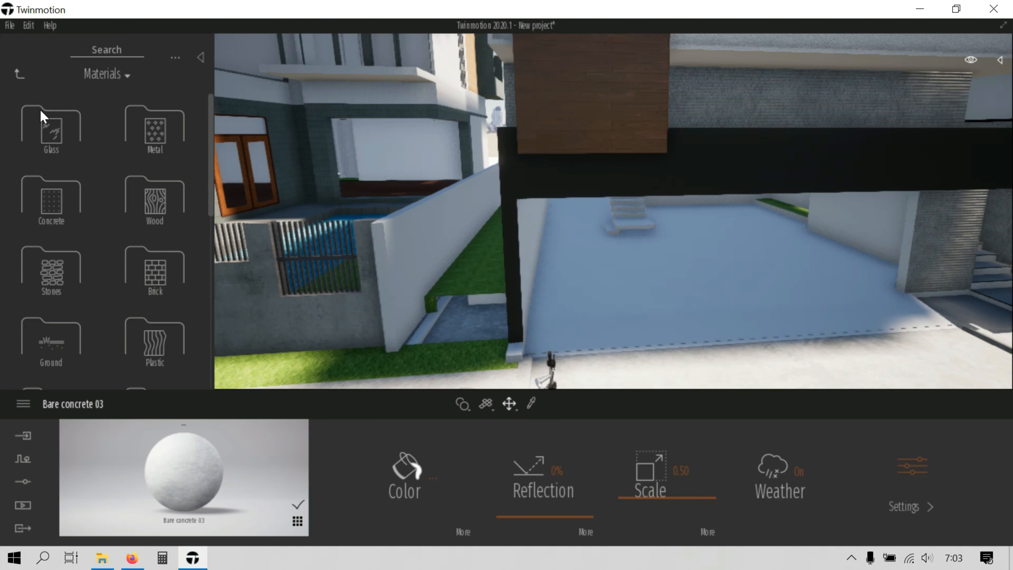
pyautogui.click(58, 350)
pyautogui.click(148, 133)
pyautogui.moveTo(52, 120); pyautogui.dragTo(401, 315)
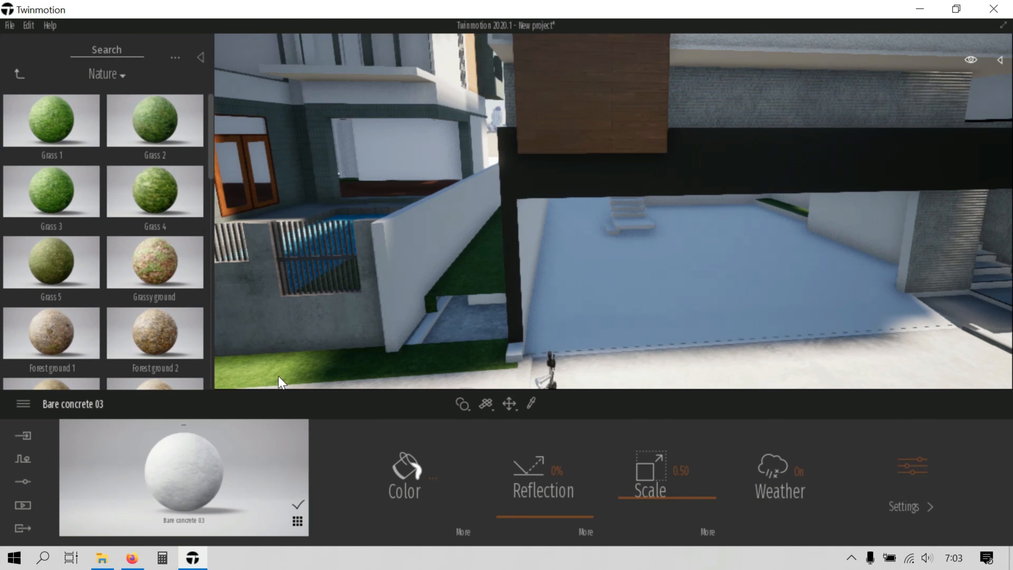
# - Sample the CONCRETE WALL FINISH on the neighboring fence wall and replace it with Bare concrete 02
pyautogui.press('a')
pyautogui.click(338, 329)
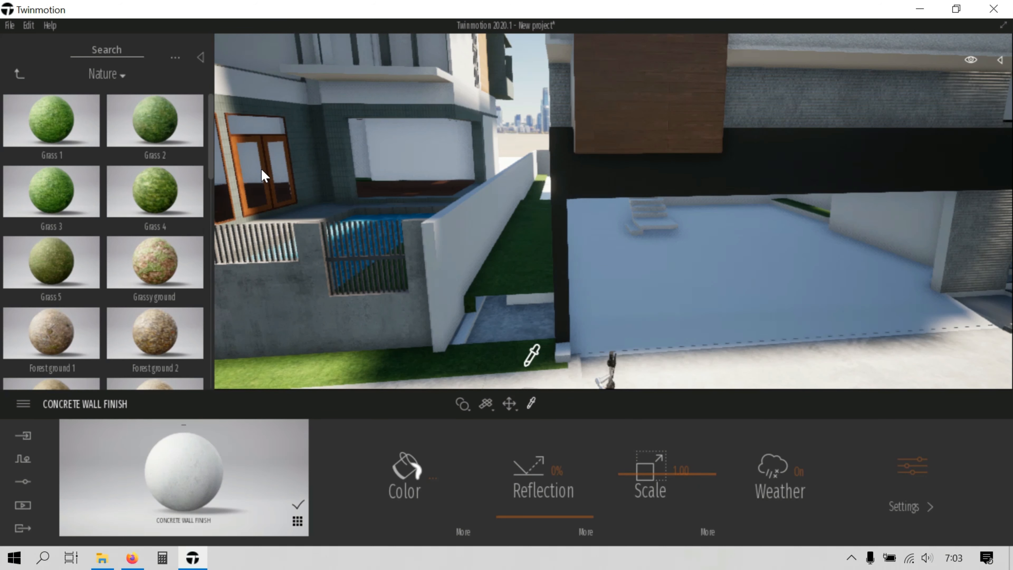
pyautogui.click(14, 76)
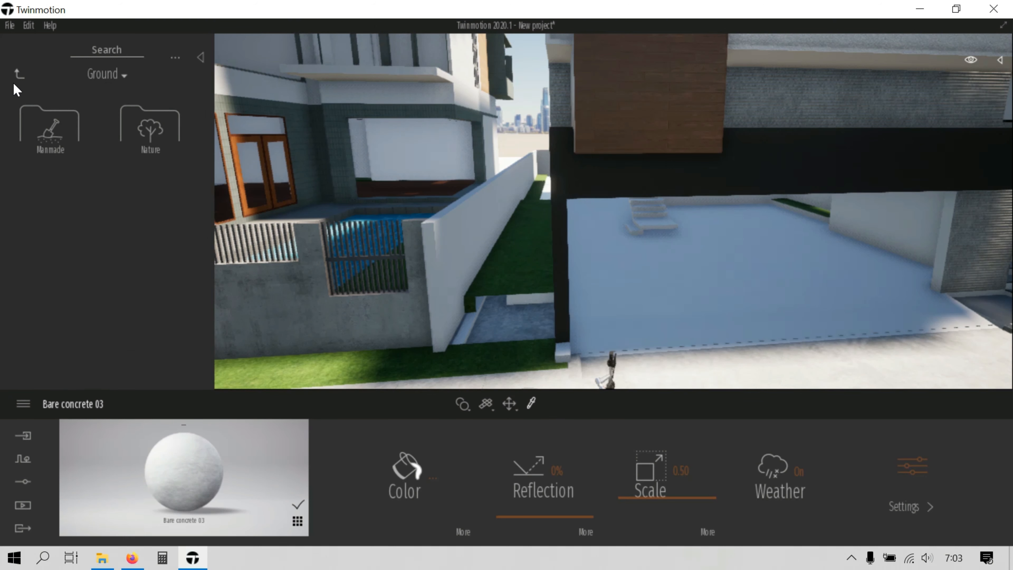
pyautogui.click(21, 78)
pyautogui.click(74, 189)
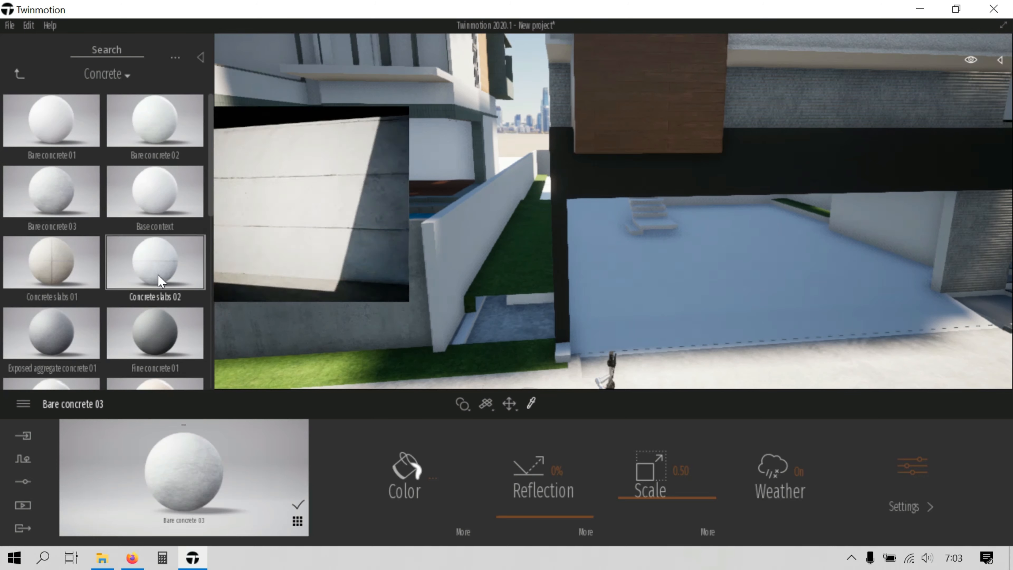
pyautogui.moveTo(168, 140); pyautogui.dragTo(357, 310)
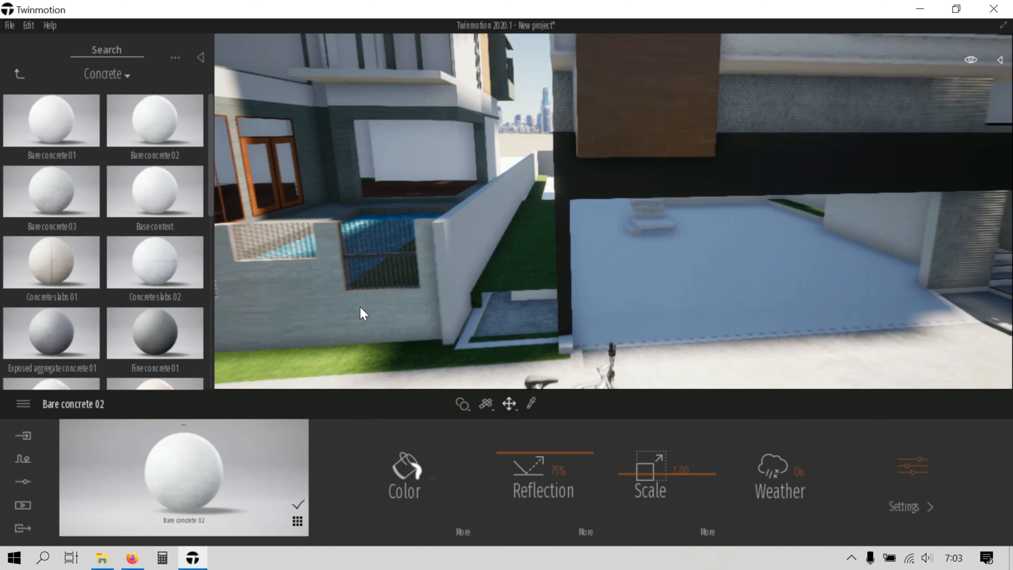
# - Apply Bare concrete 03 to the wavy relief wall along the sidewalk
pyautogui.press('a')
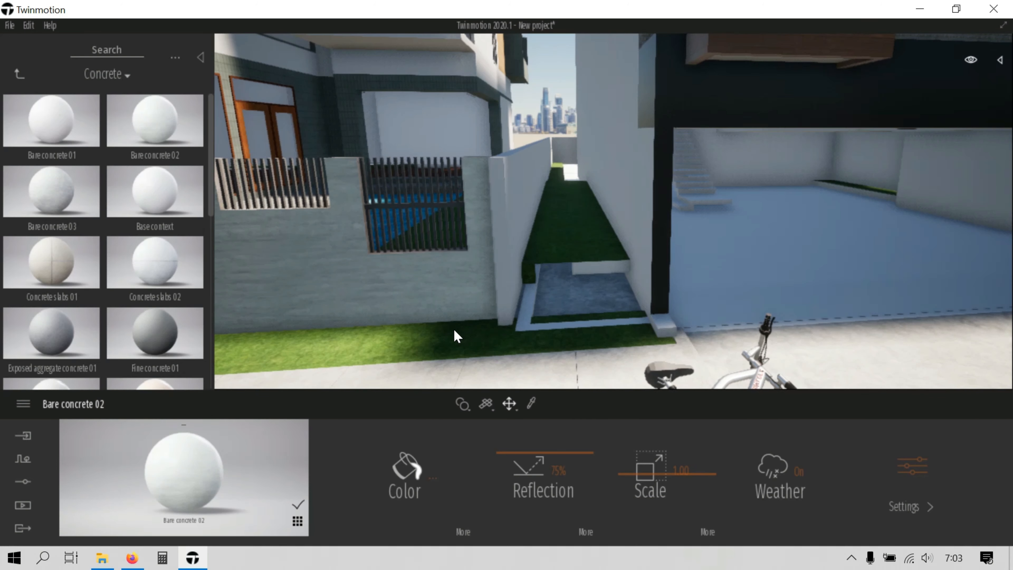
pyautogui.press('d')
pyautogui.press('d')
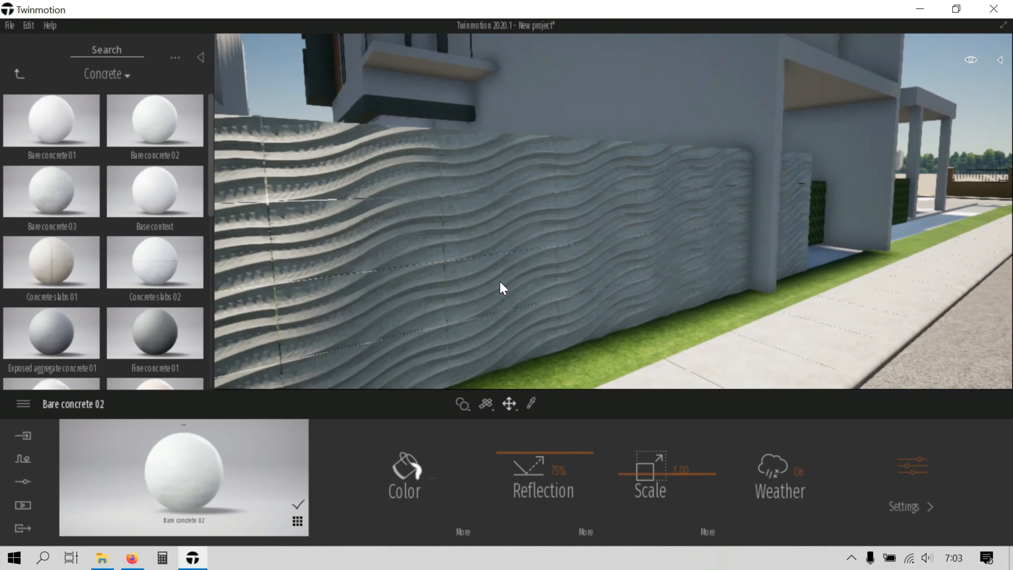
pyautogui.press('a')
pyautogui.moveTo(51, 192); pyautogui.dragTo(279, 255)
# - Sample the material of the plastered slab edge above the ribbed wall
pyautogui.press('e')
pyautogui.moveTo(581, 262)
pyautogui.mouseDown(button='right')
pyautogui.moveTo(511, 280)
pyautogui.moveTo(537, 277)
pyautogui.mouseUp(button='right')
pyautogui.press('w')
pyautogui.press('q')
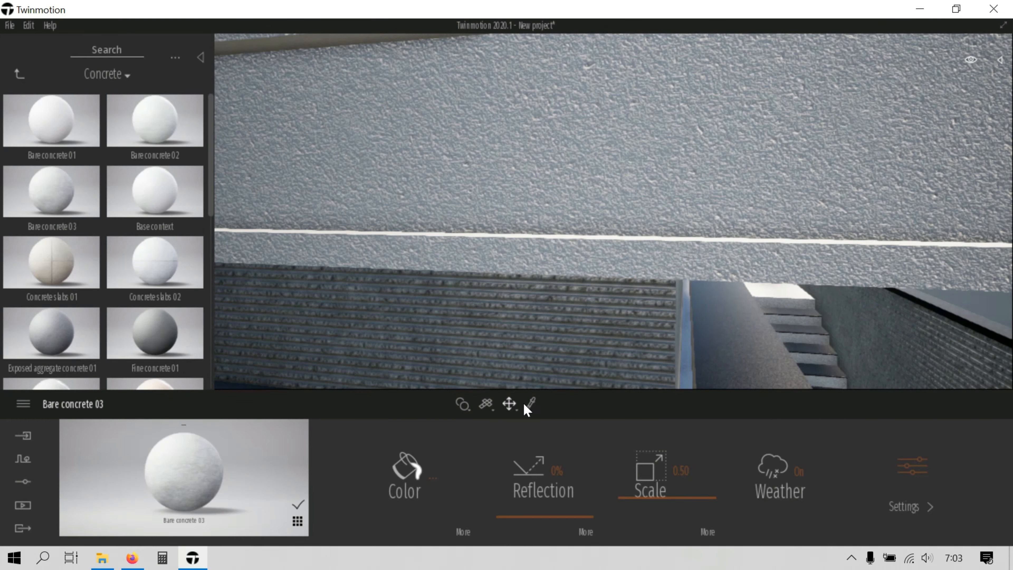
pyautogui.click(529, 404)
pyautogui.click(594, 181)
# - Sample the balcony railing's glass panel, compare Reflective glass on it and apply Clear glass
pyautogui.press('e')
pyautogui.press('s')
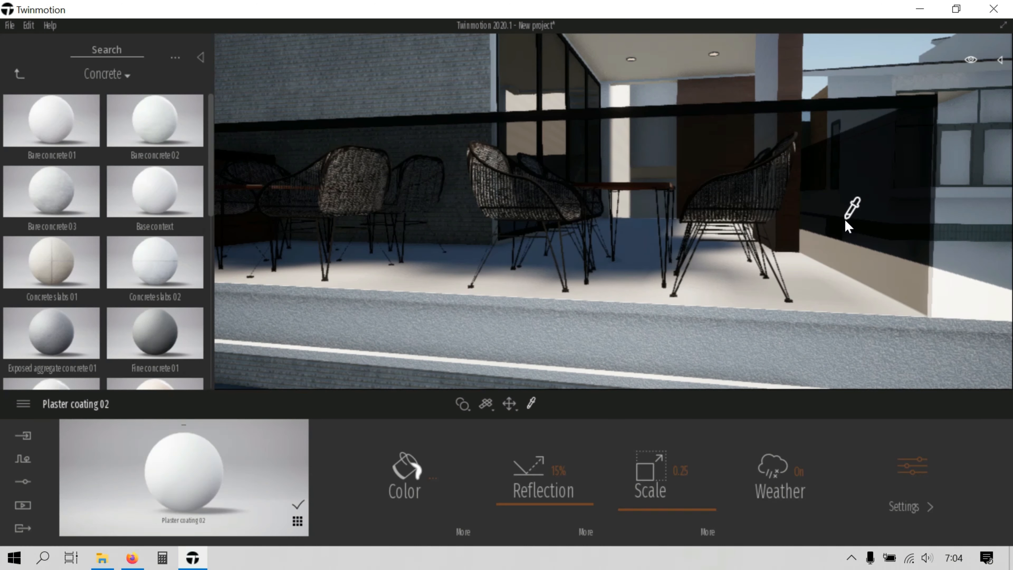
pyautogui.click(850, 215)
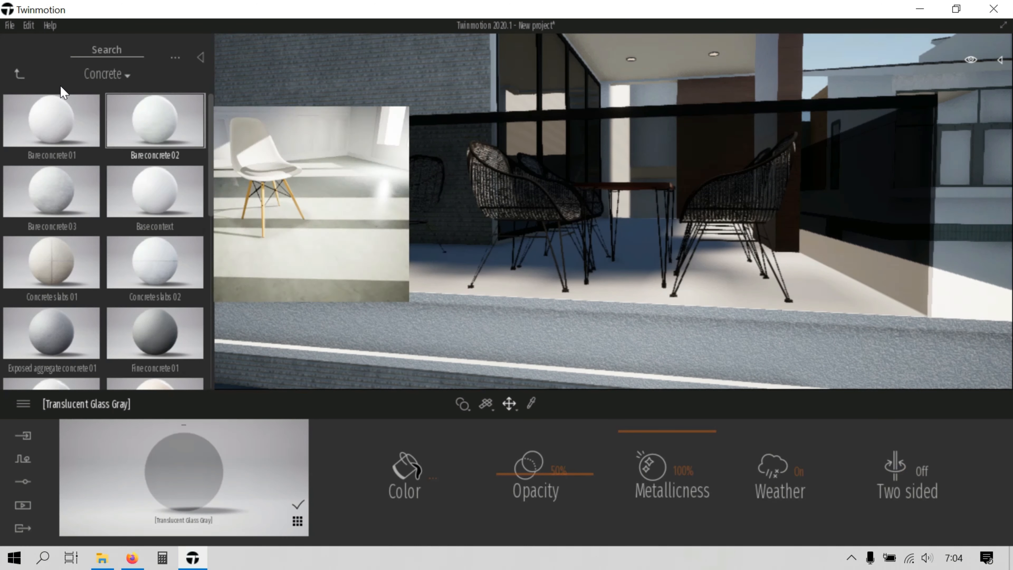
pyautogui.click(19, 74)
pyautogui.click(80, 132)
pyautogui.moveTo(79, 131); pyautogui.dragTo(439, 240)
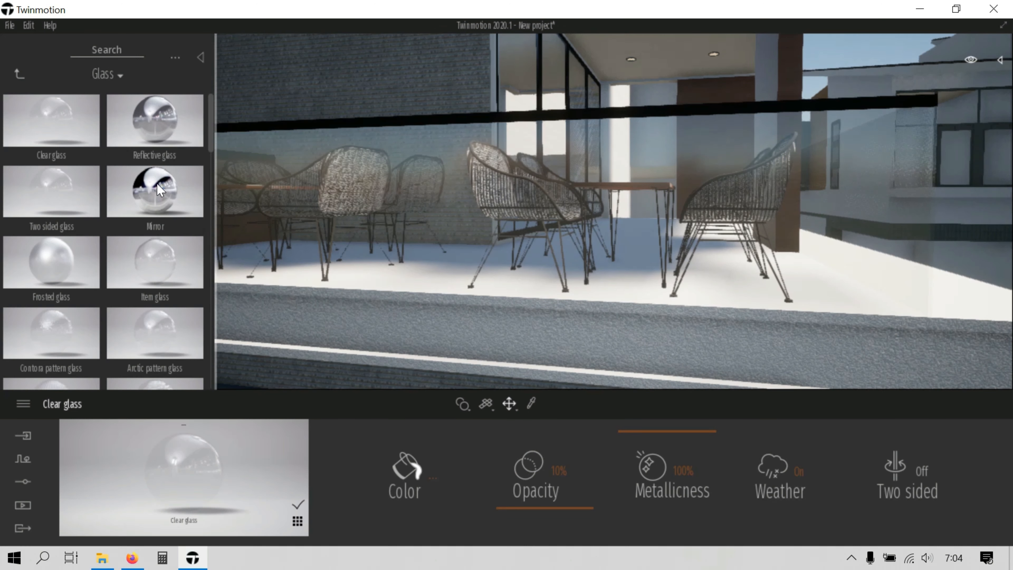
pyautogui.moveTo(154, 119); pyautogui.dragTo(419, 217)
pyautogui.moveTo(52, 120); pyautogui.dragTo(542, 232)
# - Apply the Chrome metal material to the balcony railing's handrail and darken its color to dark grey
pyautogui.press('w')
pyautogui.moveTo(630, 313); pyautogui.dragTo(647, 288, button='right')
pyautogui.press('q')
pyautogui.click(19, 74)
pyautogui.click(152, 132)
pyautogui.moveTo(146, 260); pyautogui.dragTo(454, 270)
pyautogui.click(434, 482)
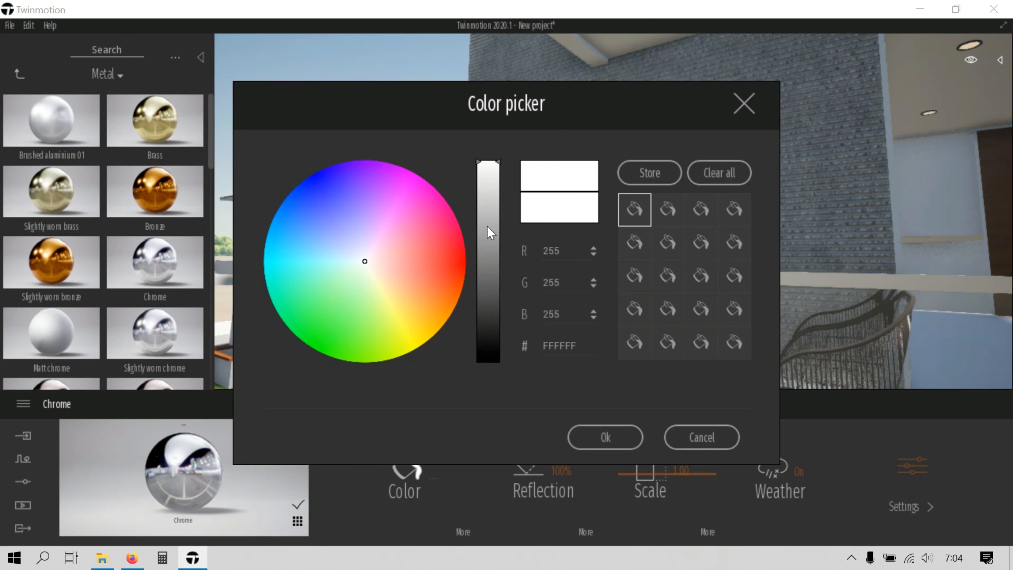
pyautogui.moveTo(489, 226); pyautogui.dragTo(489, 299)
pyautogui.click(600, 437)
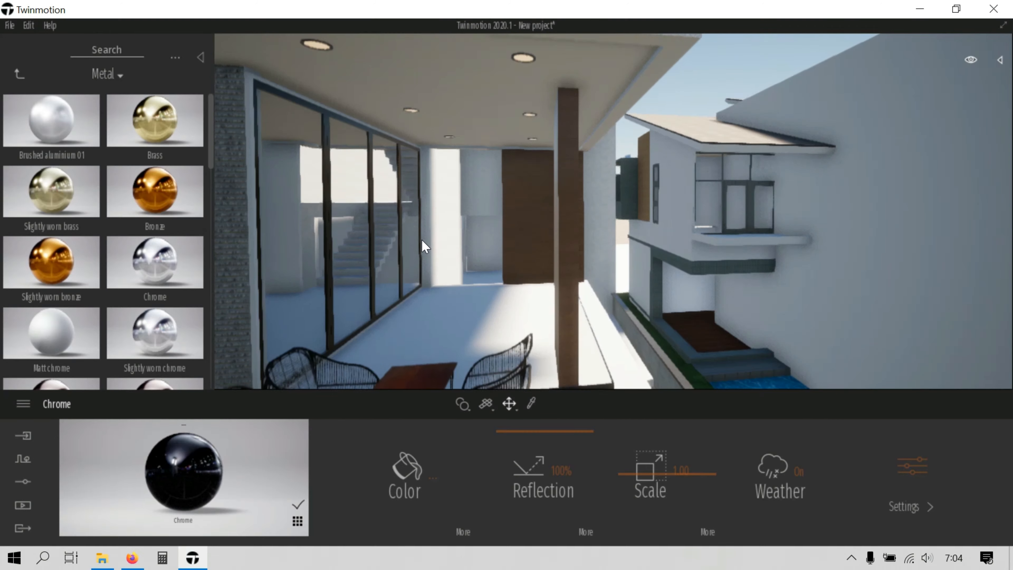
pyautogui.press('w')
pyautogui.moveTo(422, 240); pyautogui.dragTo(404, 241, button='right')
pyautogui.click(532, 403)
pyautogui.press('s')
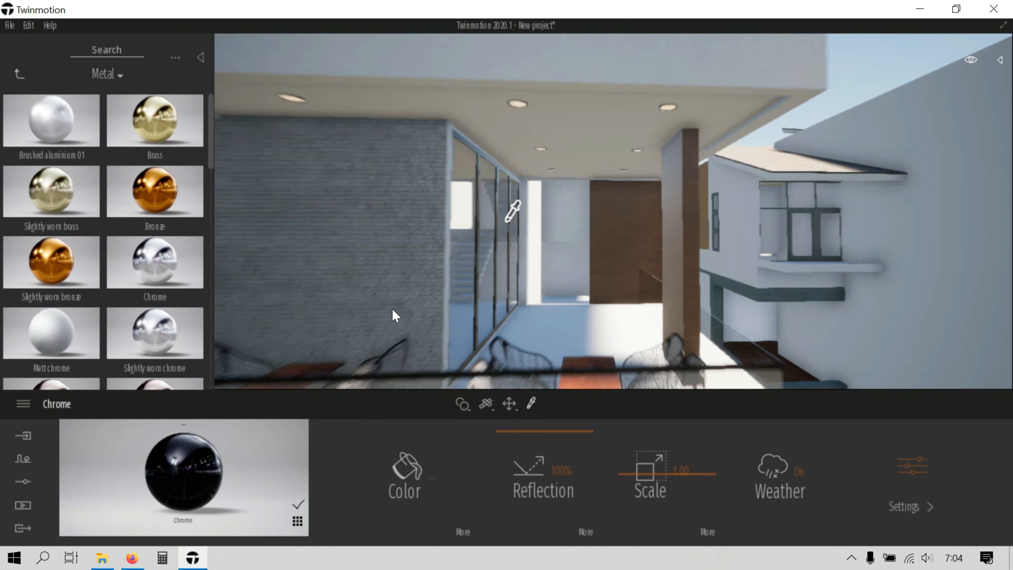
pyautogui.press('Escape')
# - Place an IES 06 light from the light library at the wall lamp on the upper balcony's wood-clad side wall
pyautogui.press('w')
pyautogui.moveTo(533, 240); pyautogui.dragTo(530, 232, button='right')
pyautogui.press('s')
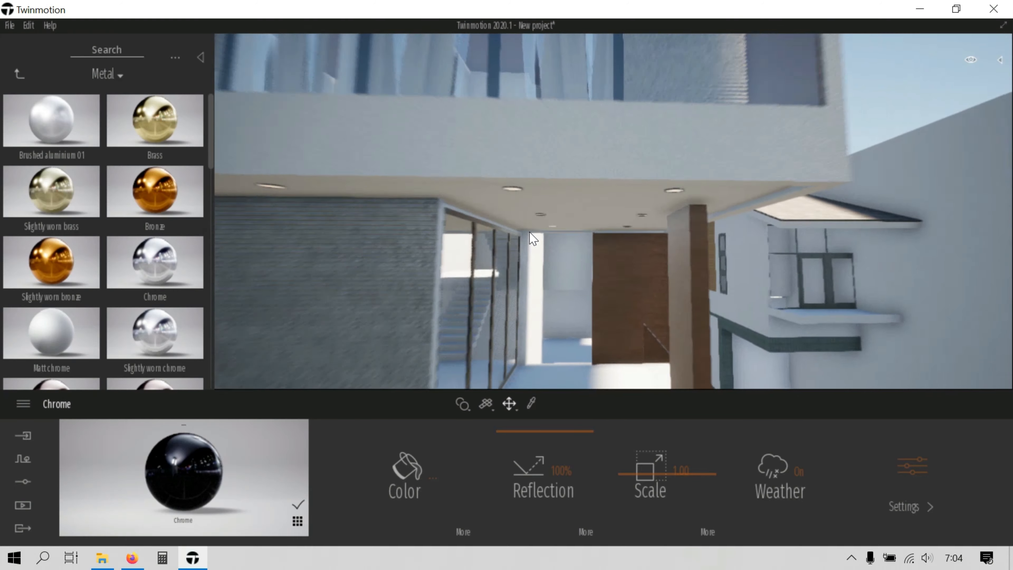
pyautogui.press('e')
pyautogui.press('w')
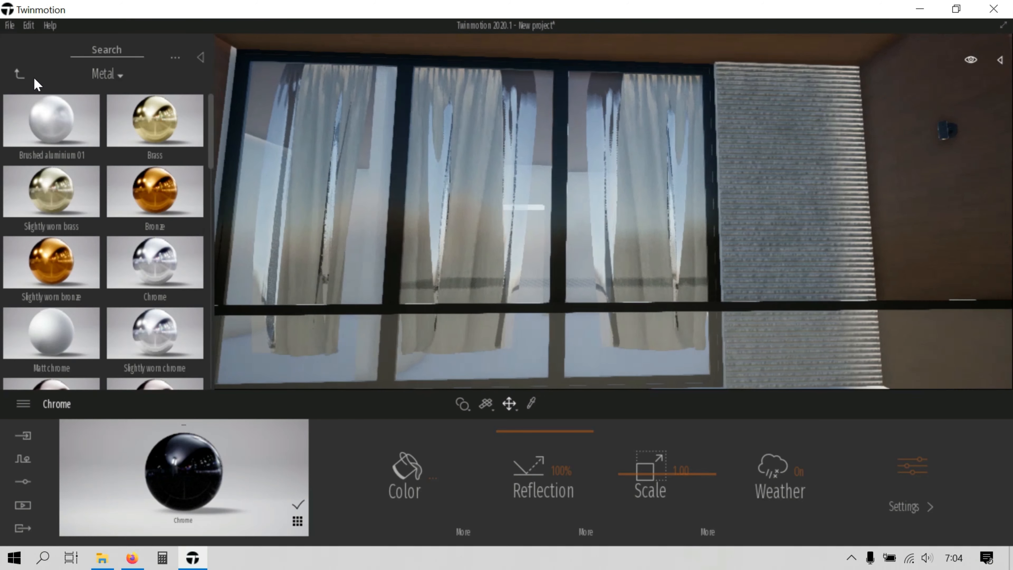
pyautogui.click(23, 77)
pyautogui.click(24, 77)
pyautogui.click(158, 191)
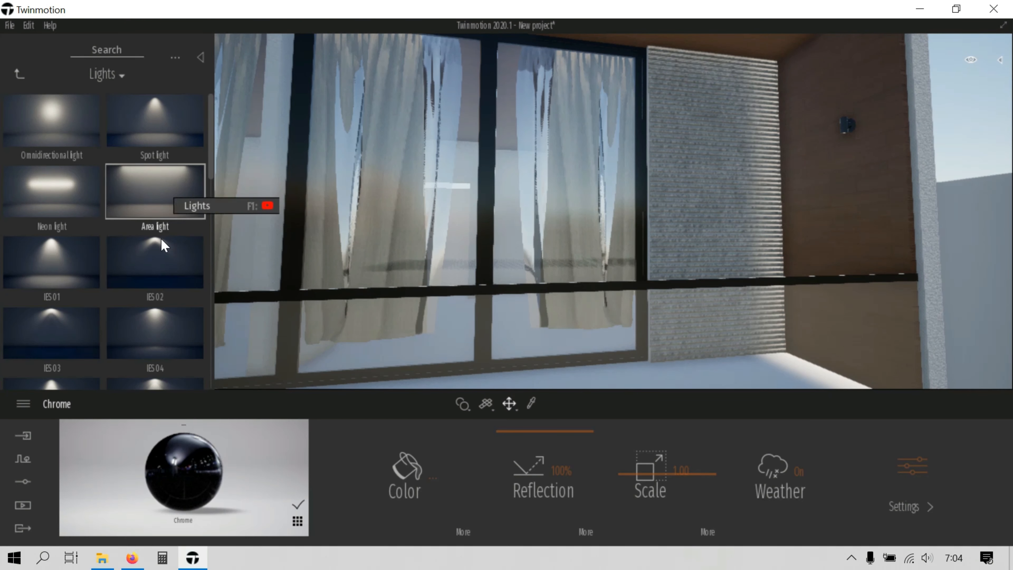
pyautogui.scroll(-2, 149, 315)
pyautogui.scroll(-1, 157, 329)
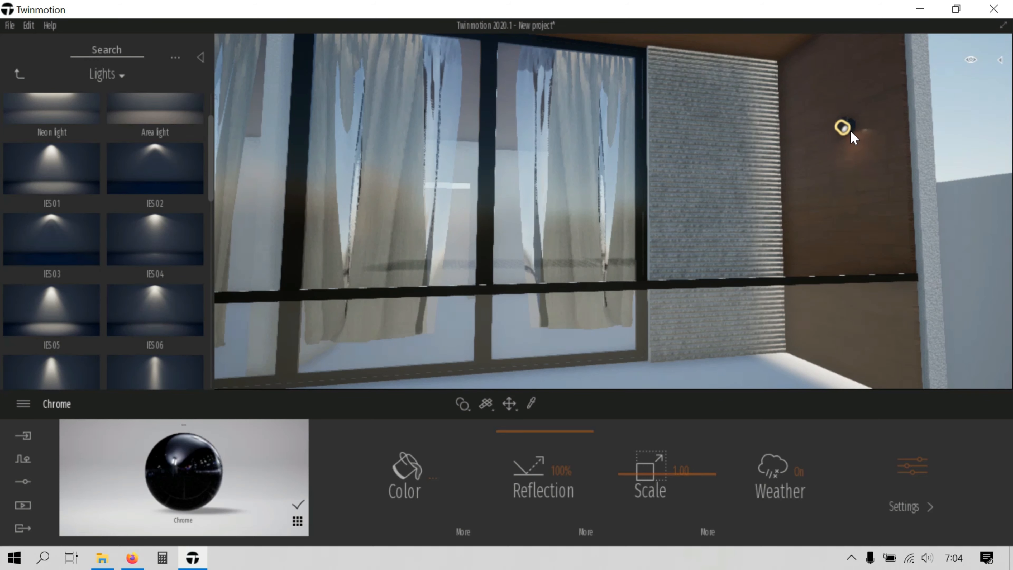
pyautogui.click(841, 136)
# - Aim the balcony lamp's light downward, set its intensity to 2268 lm and angle to 127°, and make its color warmer
pyautogui.press('w')
pyautogui.moveTo(834, 138); pyautogui.dragTo(390, 118, button='right')
pyautogui.moveTo(369, 100); pyautogui.dragTo(413, 86)
pyautogui.moveTo(277, 510)
pyautogui.mouseDown()
pyautogui.moveTo(283, 482)
pyautogui.moveTo(284, 497)
pyautogui.mouseUp()
pyautogui.scroll(-5, 515, 219)
pyautogui.moveTo(515, 220); pyautogui.dragTo(552, 266, button='right')
pyautogui.moveTo(511, 448); pyautogui.dragTo(509, 456)
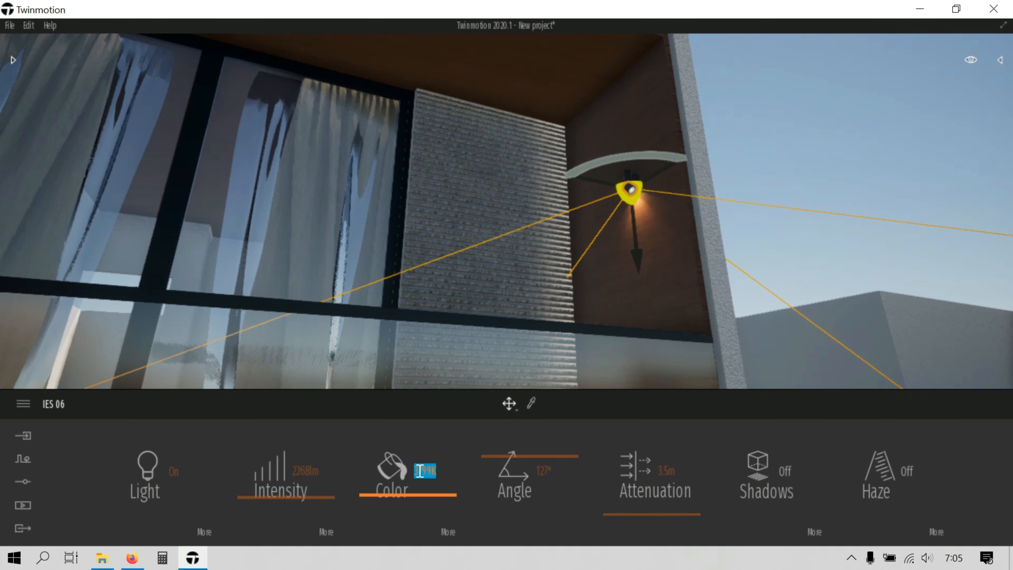
pyautogui.click(512, 276)
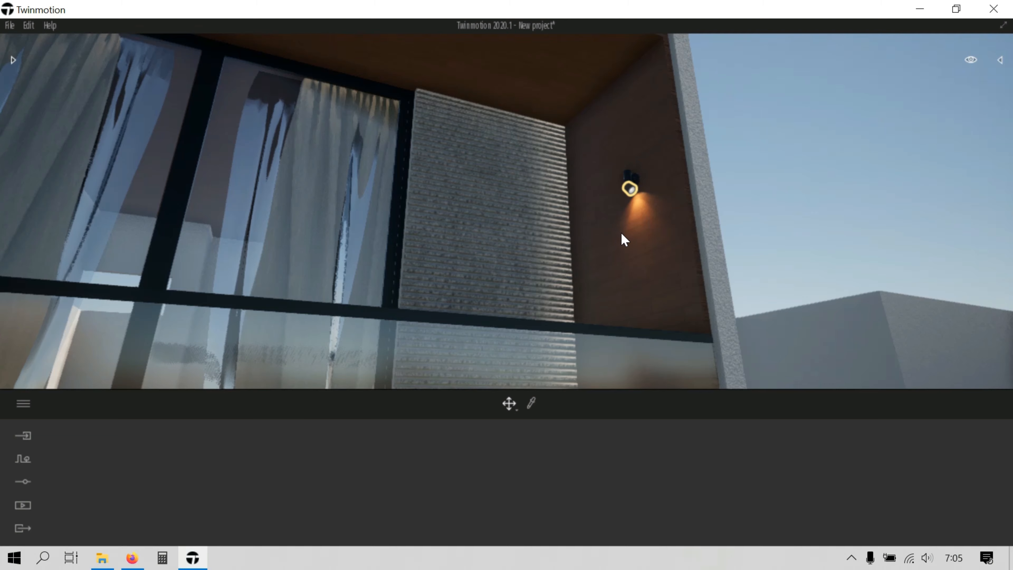
# - Examine the house's front facade from the lit upper balcony down to the terrace with the dining tables
pyautogui.scroll(-3, 621, 235)
pyautogui.moveTo(622, 240); pyautogui.dragTo(537, 247, button='middle')
pyautogui.scroll(3, 648, 233)
pyautogui.scroll(3, 494, 264)
pyautogui.scroll(-5, 537, 247)
pyautogui.moveTo(546, 293); pyautogui.dragTo(546, 294, button='middle')
pyautogui.scroll(-3, 547, 295)
pyautogui.moveTo(494, 215); pyautogui.dragTo(499, 202, button='middle')
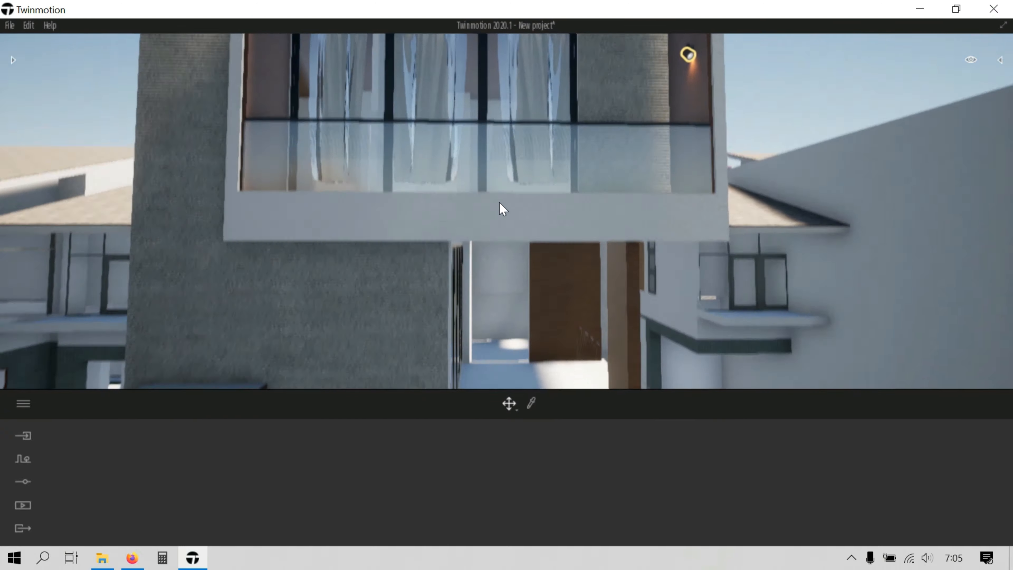
pyautogui.moveTo(500, 202); pyautogui.dragTo(501, 211, button='right')
pyautogui.moveTo(501, 212); pyautogui.dragTo(502, 207, button='middle')
pyautogui.moveTo(502, 207); pyautogui.dragTo(497, 207, button='right')
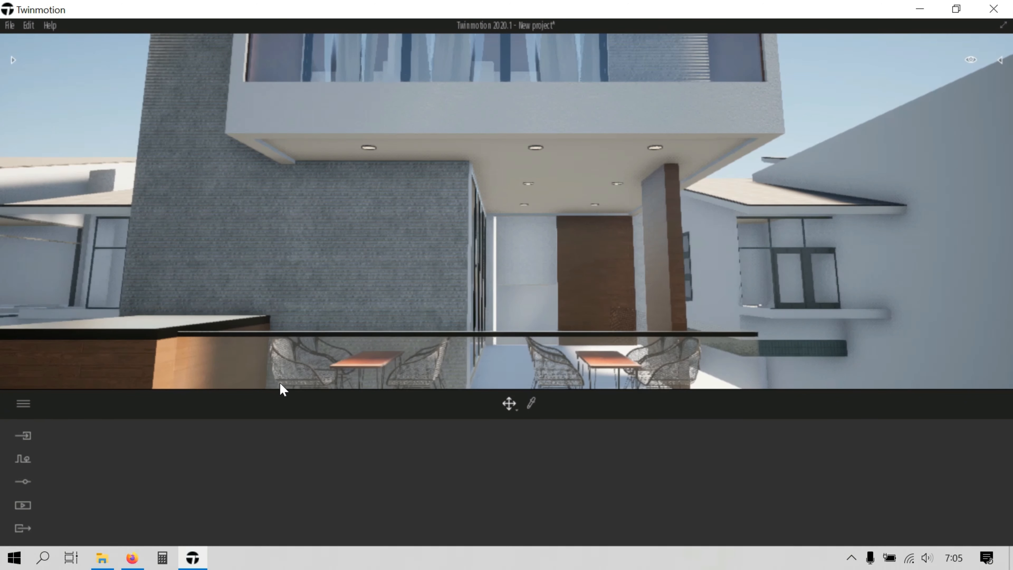
# - Frame the full street front of the house and create the first still image from this view
pyautogui.scroll(-6, 383, 371)
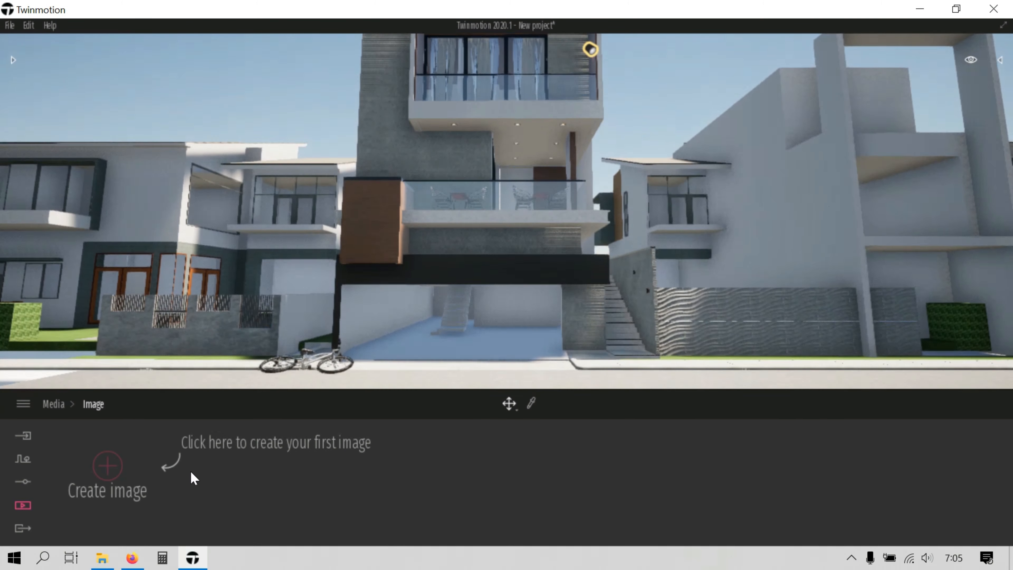
pyautogui.click(131, 465)
pyautogui.press('a')
pyautogui.press('w')
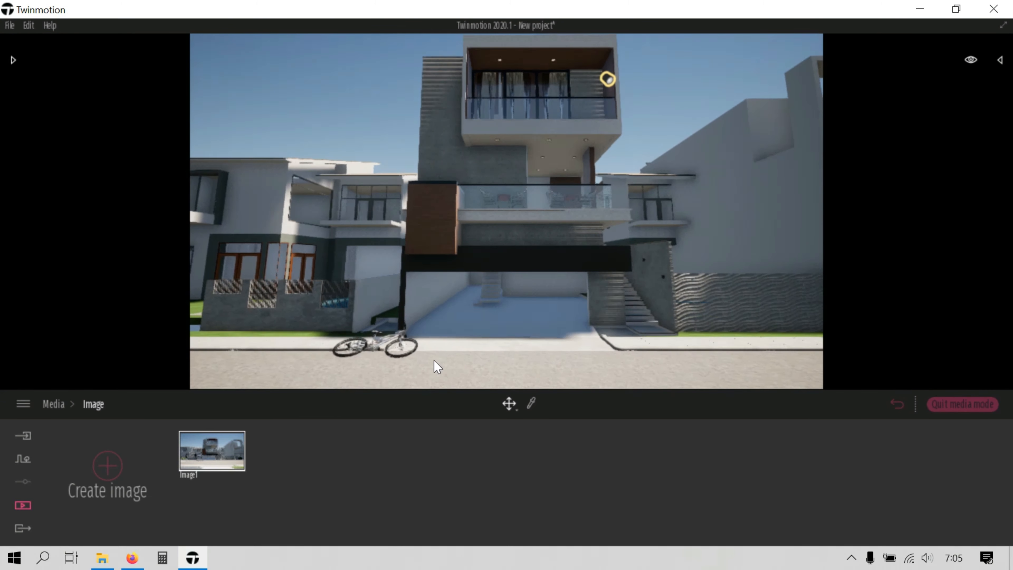
# - Give Image1 a custom output size of 2860 by 2860 pixels
pyautogui.click(235, 478)
pyautogui.click(770, 466)
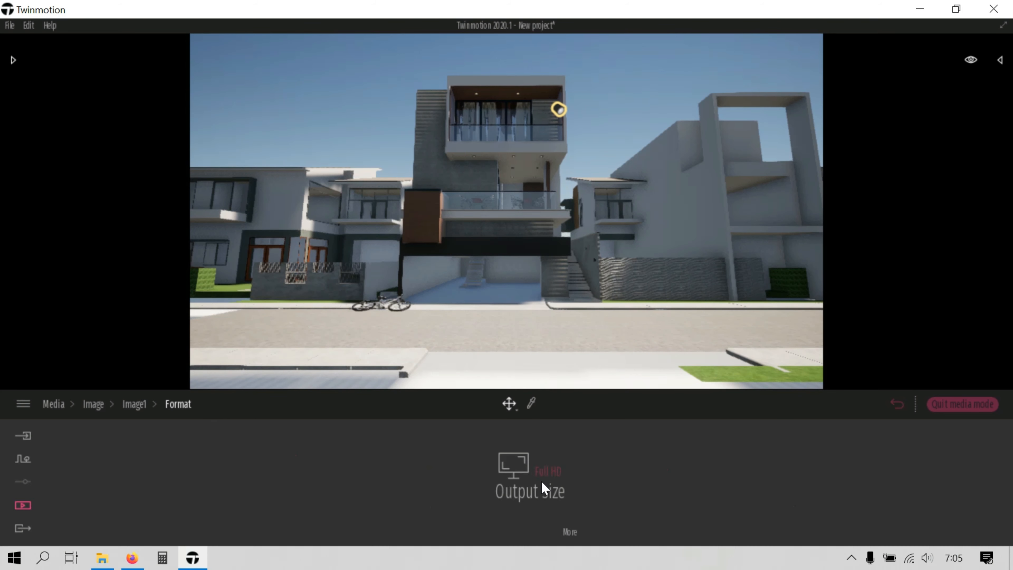
pyautogui.click(560, 477)
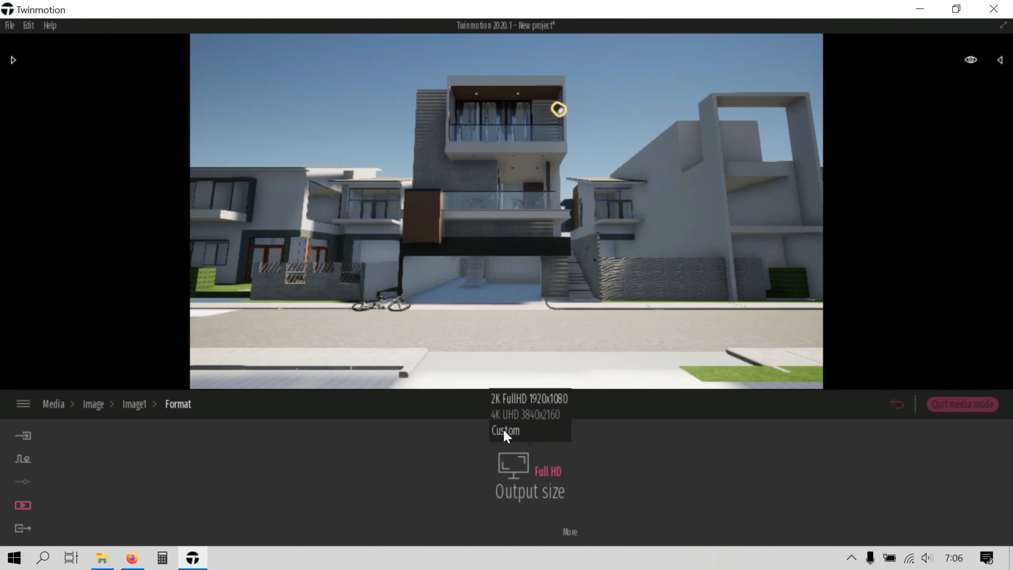
pyautogui.click(569, 531)
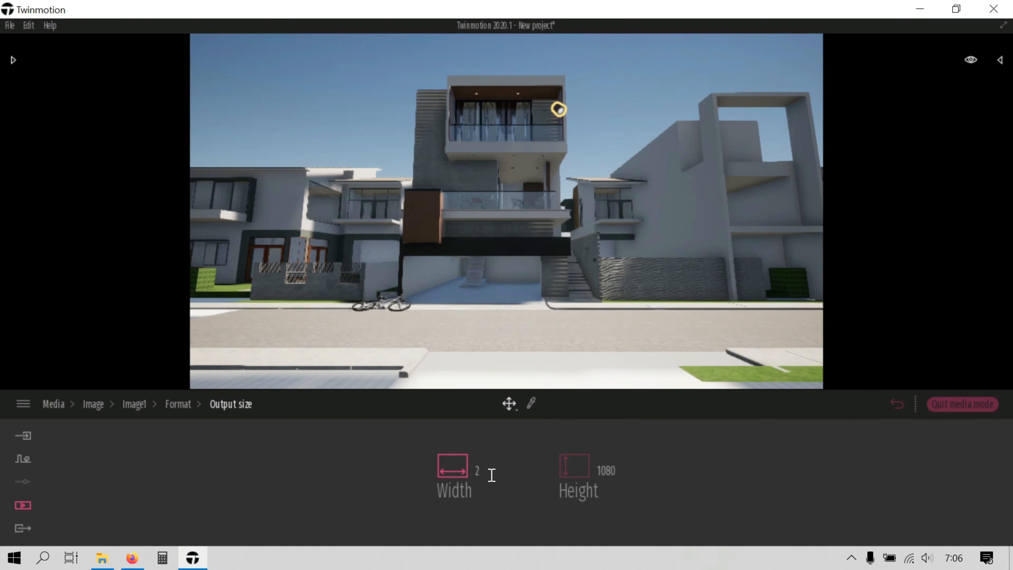
pyautogui.click(606, 470)
pyautogui.write('2860')
pyautogui.press('Return')
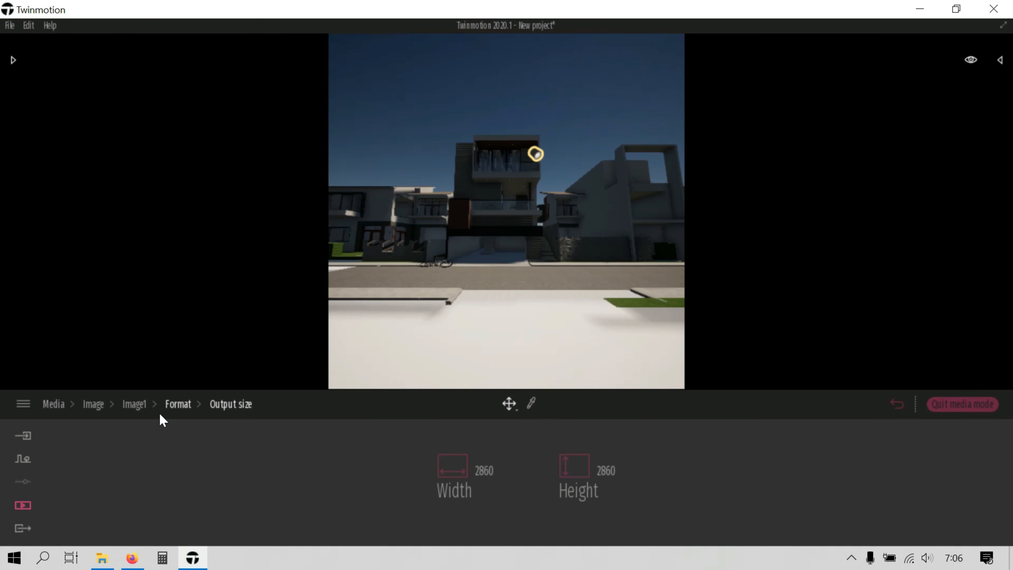
# - Turn on Parallelism for Image1's camera, bring the house closer and set the FOV to 100
pyautogui.click(136, 404)
pyautogui.click(648, 469)
pyautogui.click(413, 473)
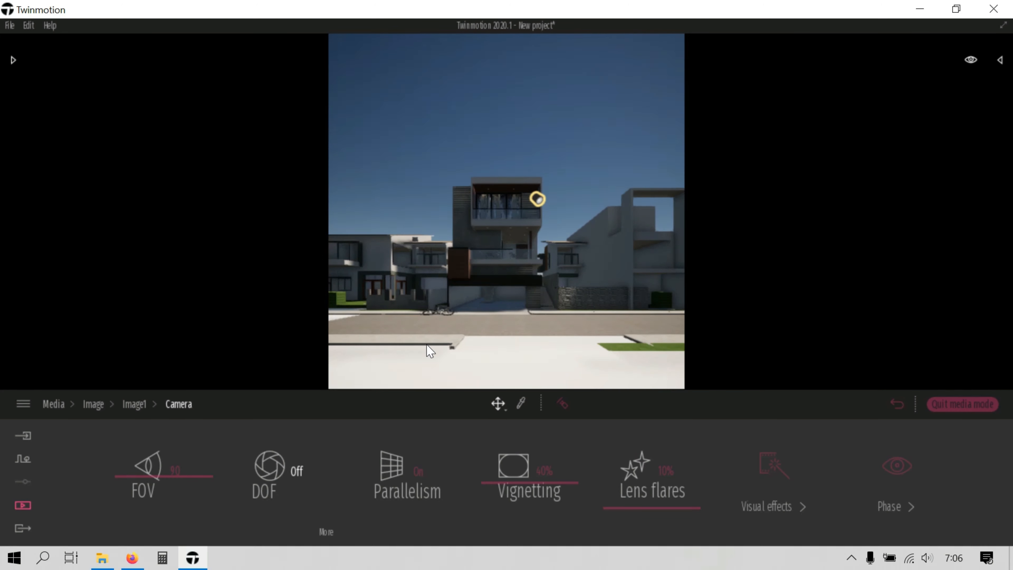
pyautogui.scroll(10, 495, 313)
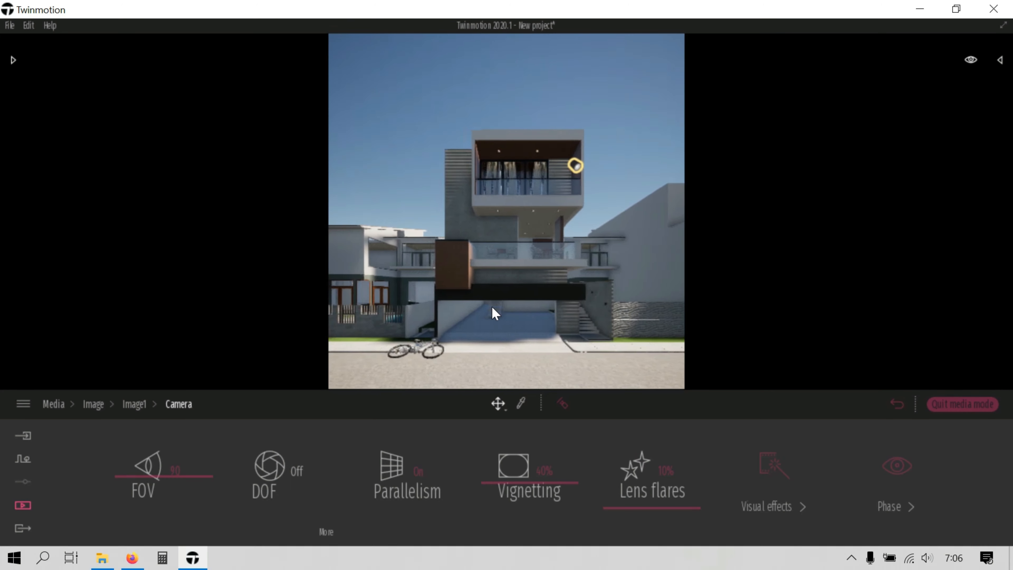
pyautogui.scroll(3, 494, 313)
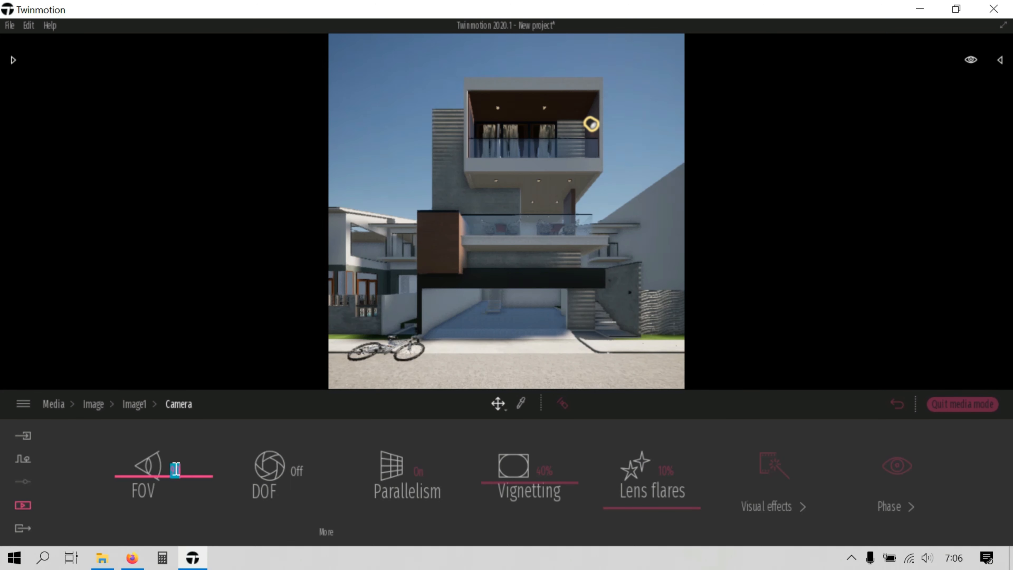
pyautogui.click(176, 469)
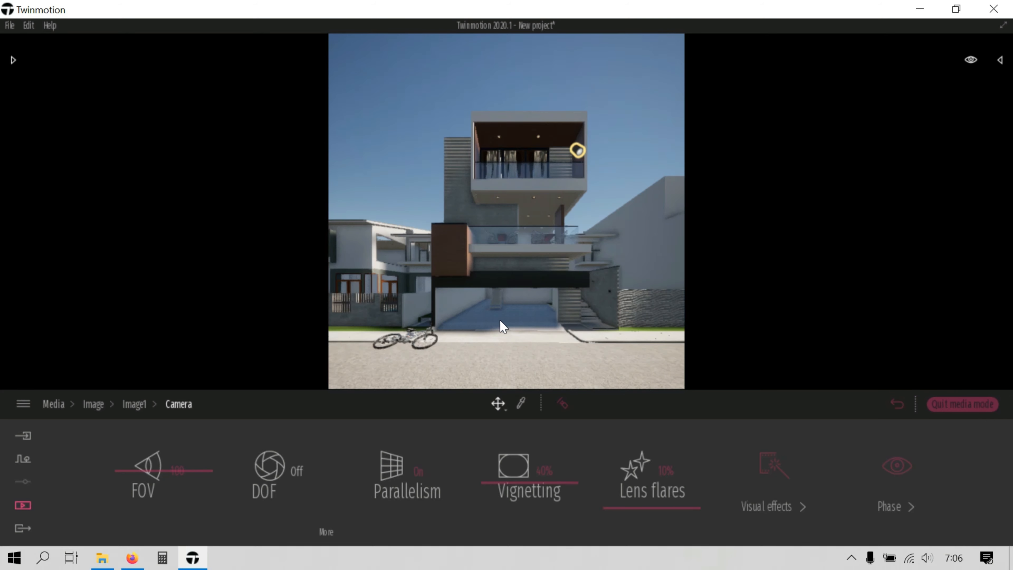
# - Recompose the square shot so the house front fills the middle of the frame, and reduce vignetting to 0%
pyautogui.scroll(6, 503, 318)
pyautogui.scroll(-3, 503, 318)
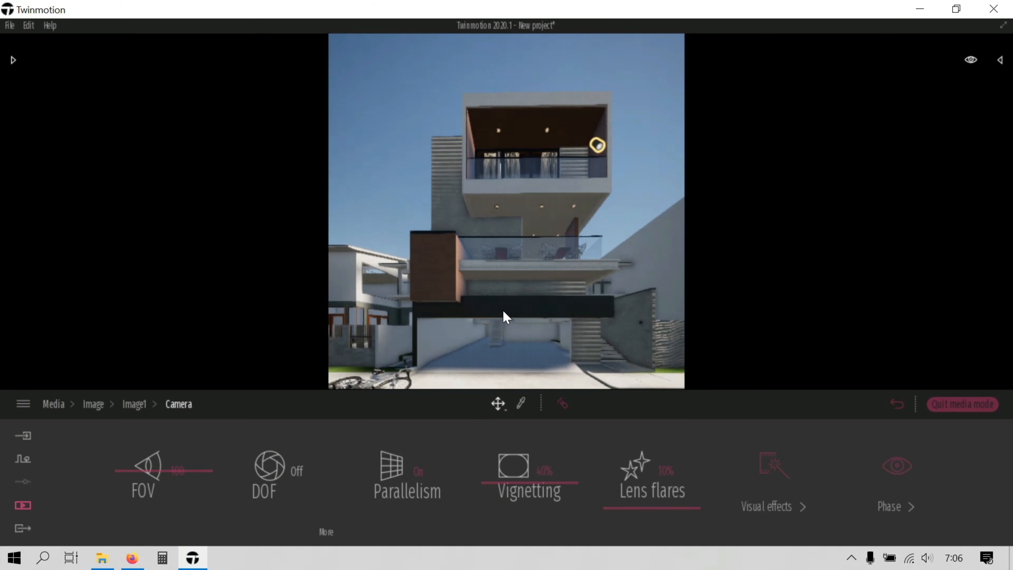
pyautogui.scroll(-3, 502, 310)
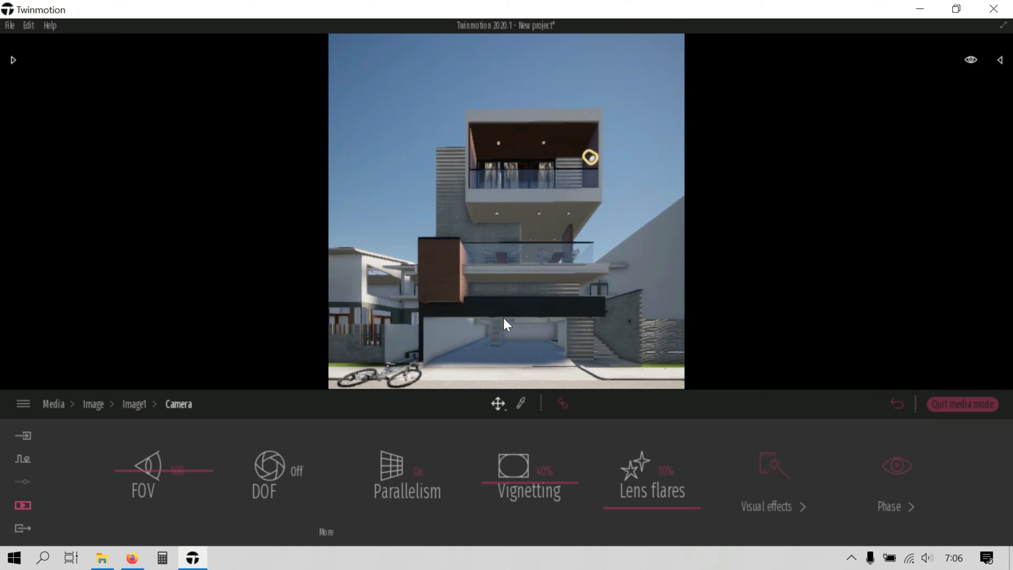
pyautogui.press('q')
pyautogui.press('d')
pyautogui.press('a')
pyautogui.press('d')
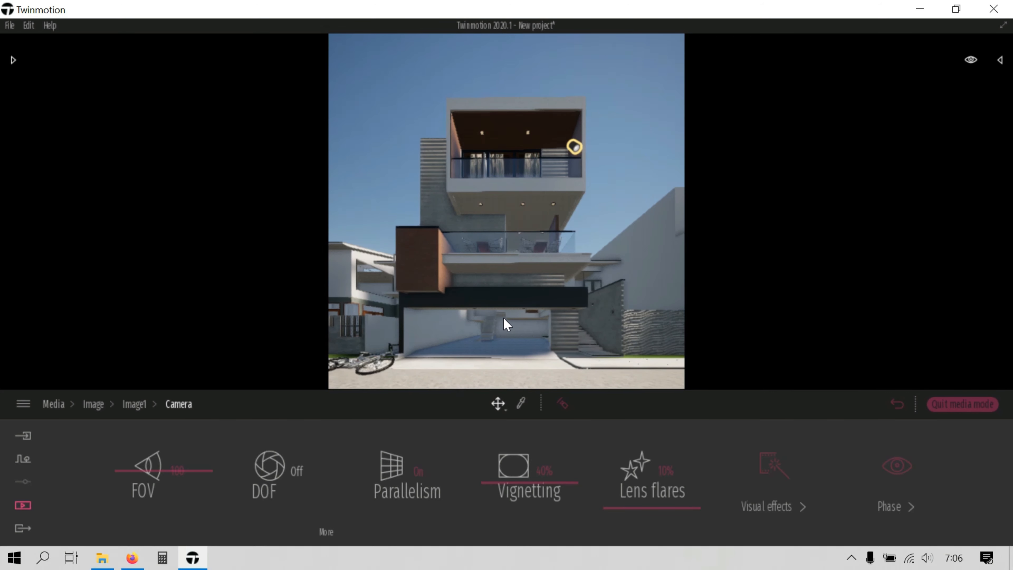
pyautogui.moveTo(503, 320); pyautogui.dragTo(507, 315, button='right')
pyautogui.press('e')
pyautogui.press('a')
pyautogui.press('q')
pyautogui.press('a')
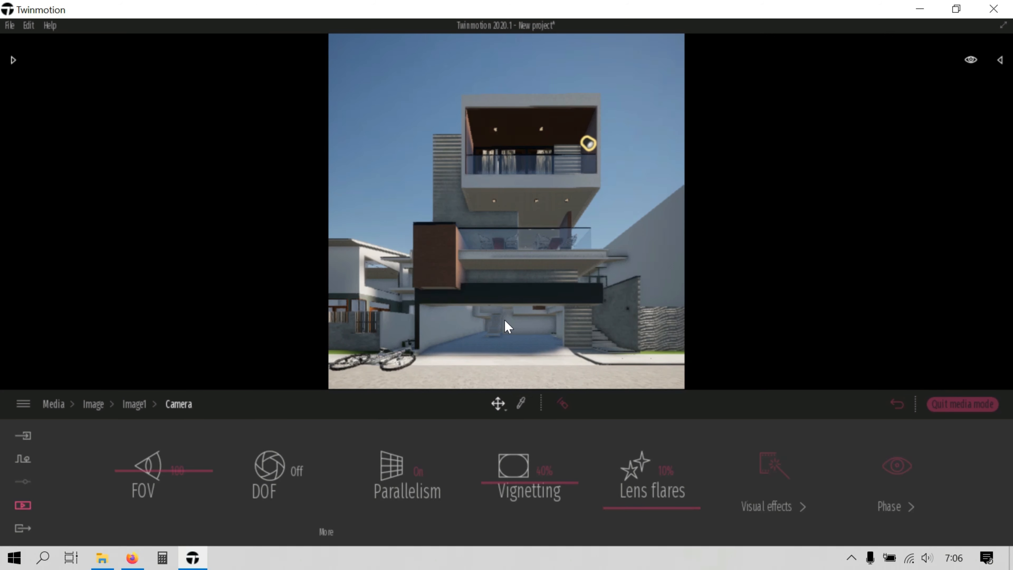
pyautogui.press('d')
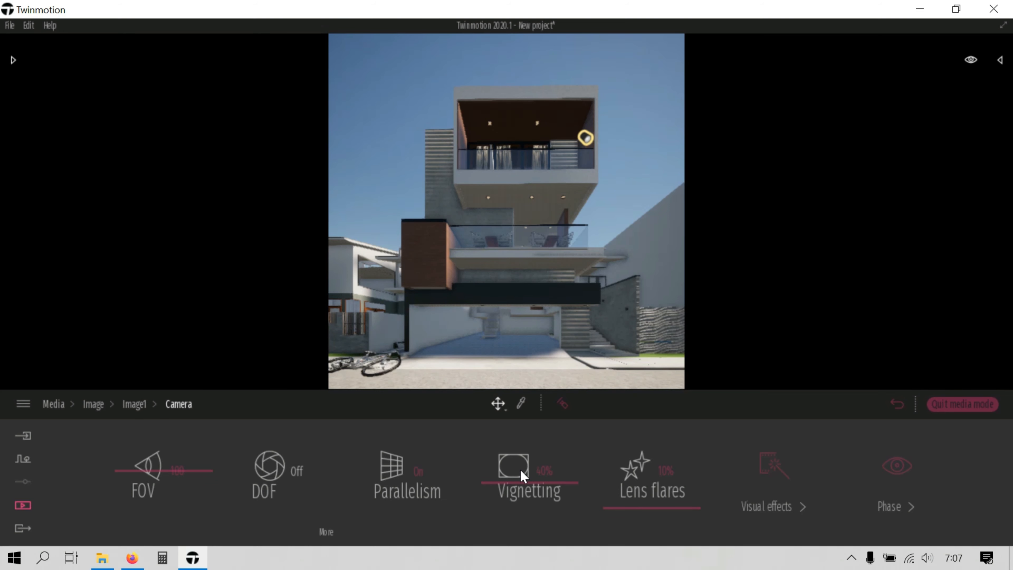
pyautogui.moveTo(521, 475); pyautogui.dragTo(500, 529)
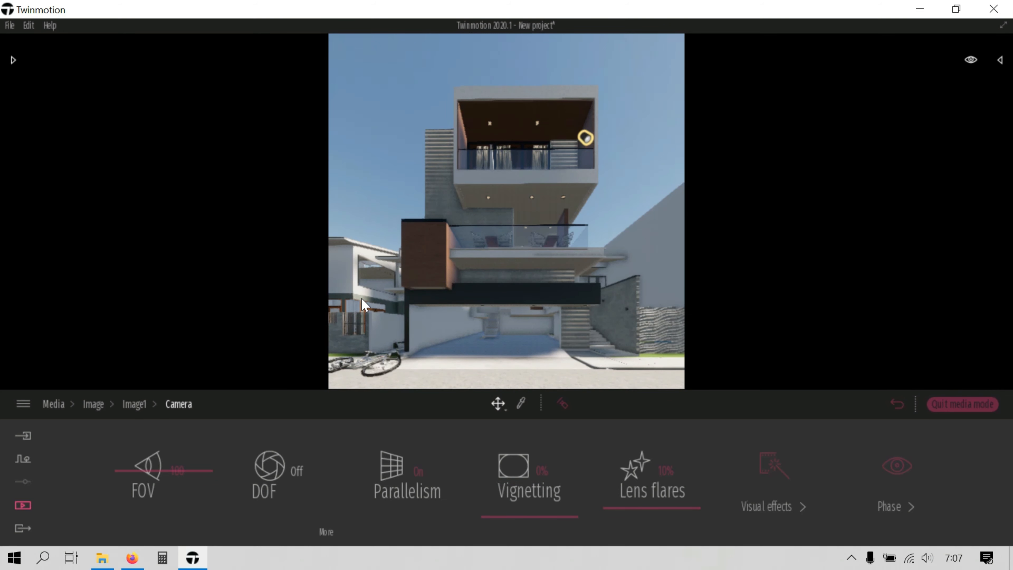
# - Set Image1's day time to 09:00 in its localization settings and shift the date slightly within July
pyautogui.click(93, 404)
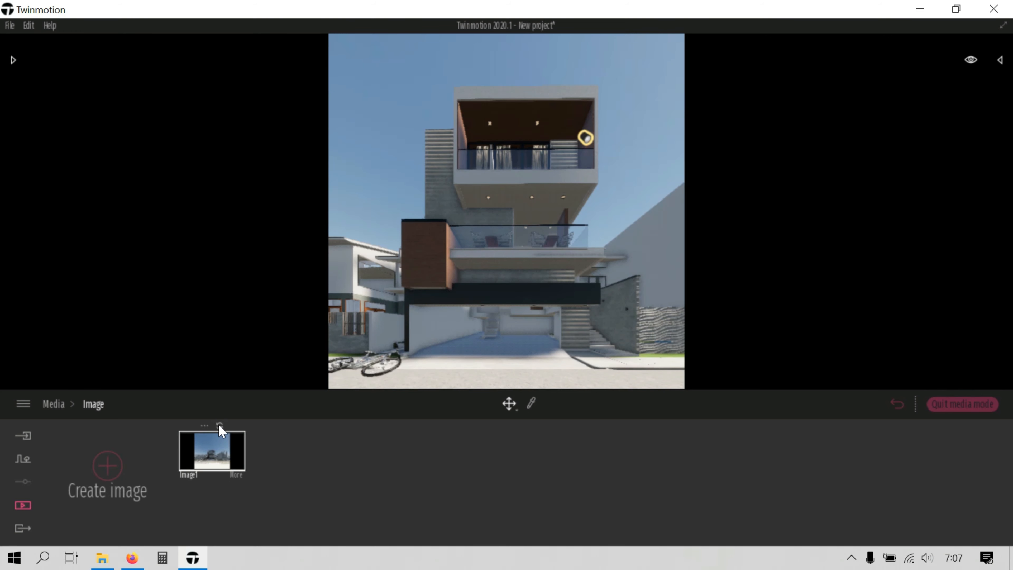
pyautogui.click(237, 476)
pyautogui.click(286, 467)
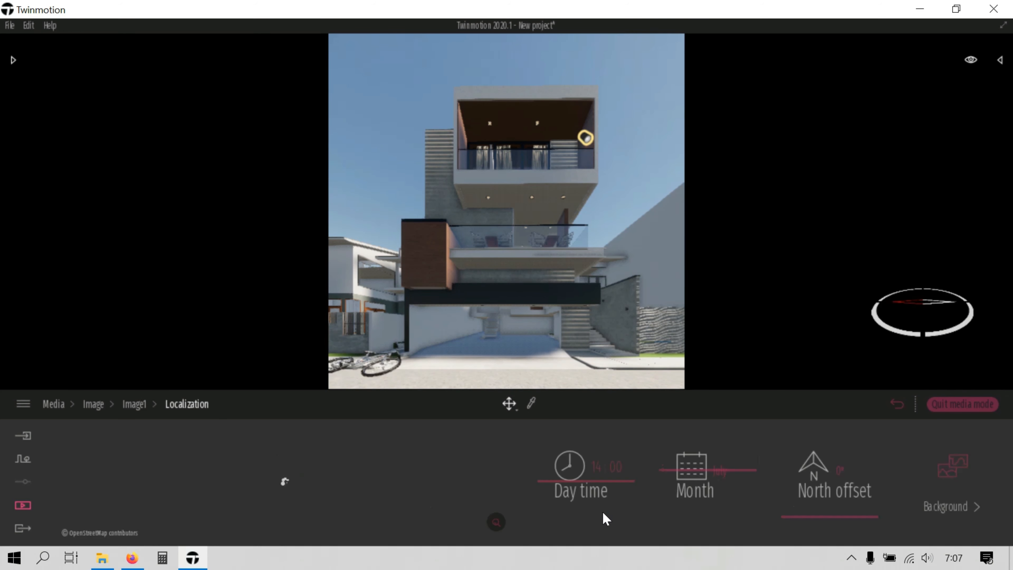
pyautogui.click(599, 470)
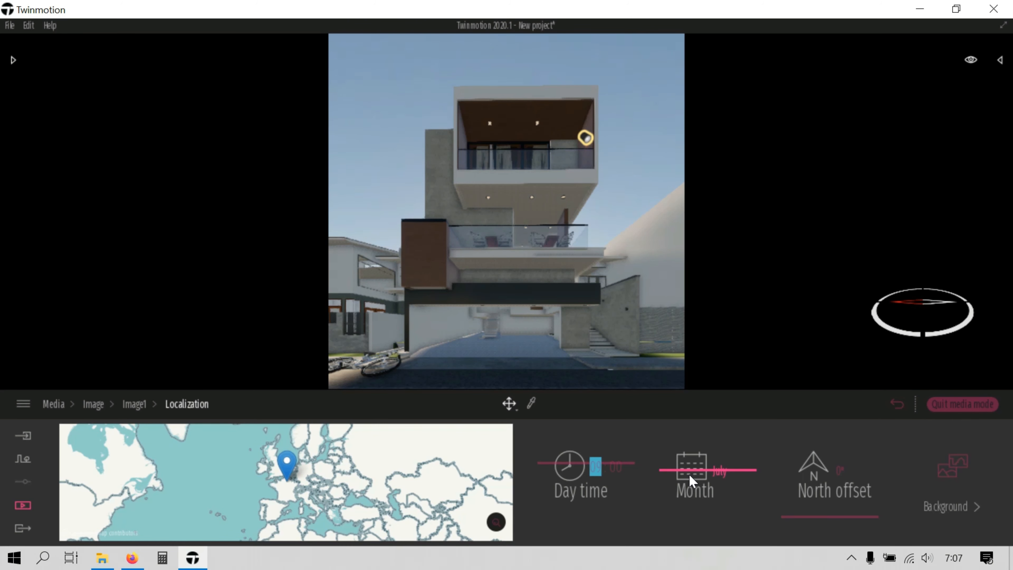
pyautogui.moveTo(681, 478)
pyautogui.mouseDown()
pyautogui.moveTo(681, 491)
pyautogui.moveTo(673, 449)
pyautogui.moveTo(675, 469)
pyautogui.mouseUp()
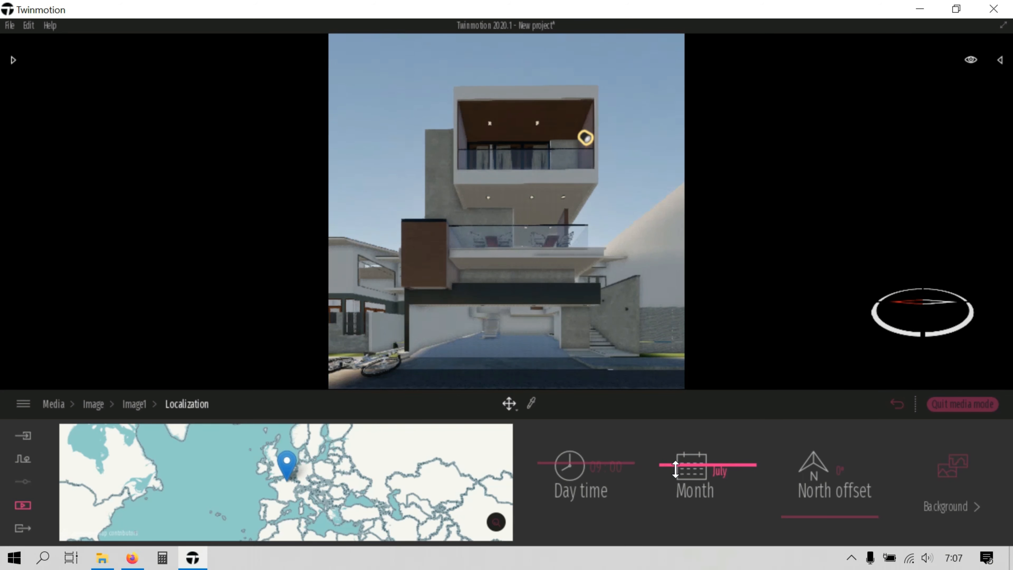
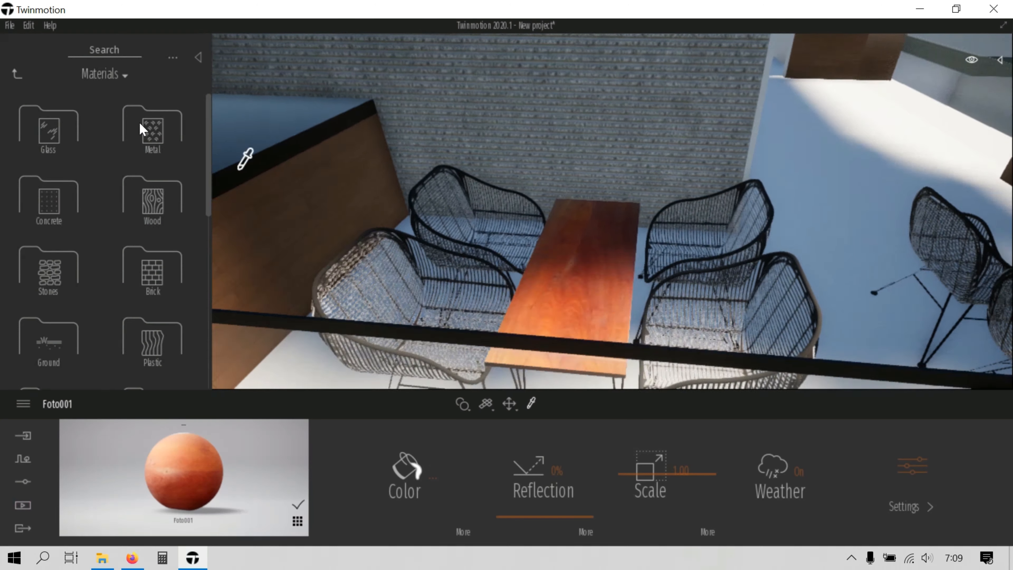
# - Apply the Mahogany 03 G wood material to the terrace tabletop between the wicker chairs
pyautogui.scroll(5, 86, 275)
pyautogui.click(155, 130)
pyautogui.click(19, 73)
pyautogui.click(155, 203)
pyautogui.scroll(-5, 91, 272)
pyautogui.scroll(-5, 98, 287)
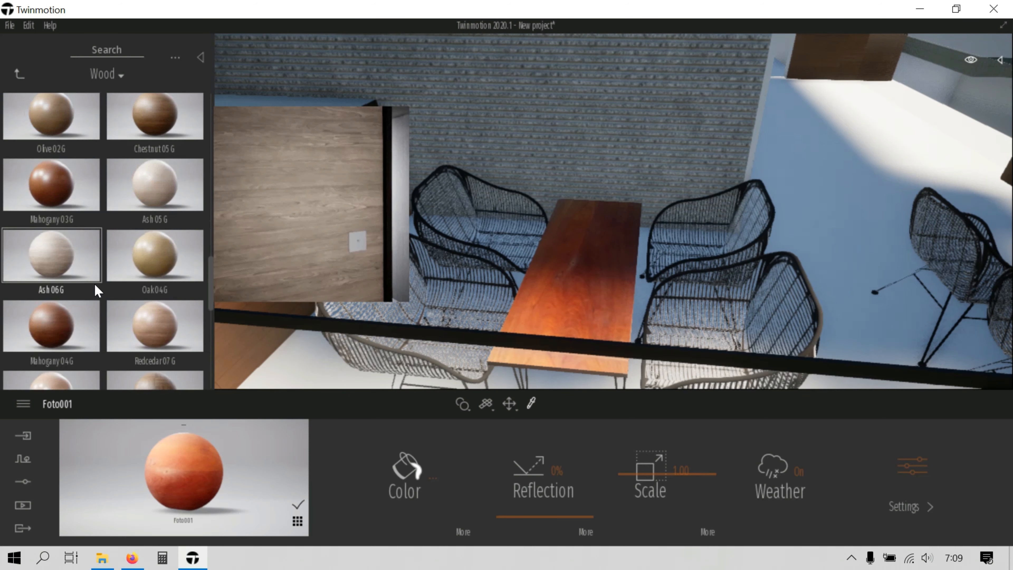
pyautogui.moveTo(64, 193); pyautogui.dragTo(576, 259)
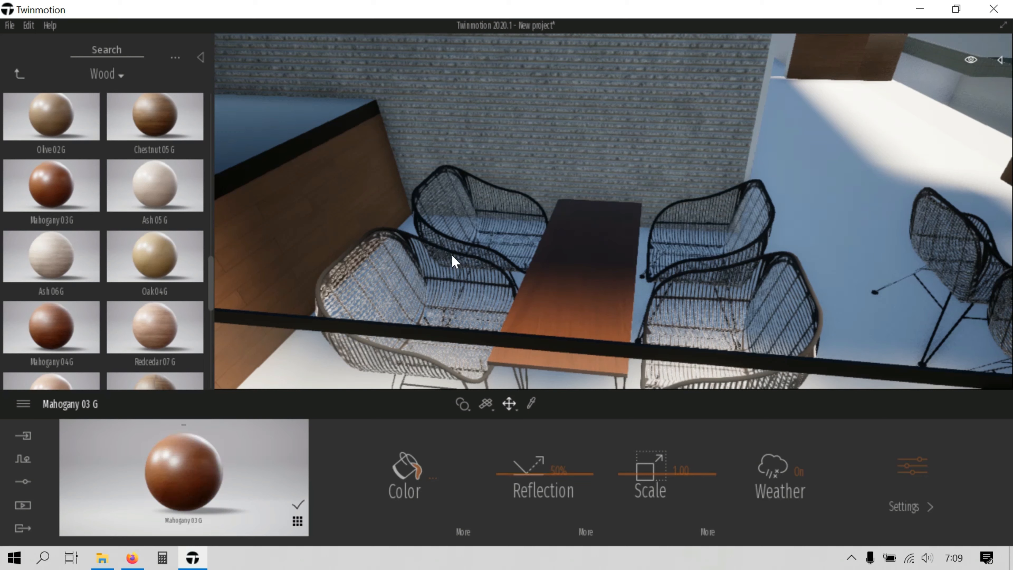
# - Apply Brushed aluminium 01 to the wicker chairs' frames and darken its color to near black
pyautogui.click(19, 74)
pyautogui.click(127, 145)
pyautogui.moveTo(68, 144)
pyautogui.mouseDown()
pyautogui.moveTo(303, 211)
pyautogui.moveTo(360, 240)
pyautogui.mouseUp()
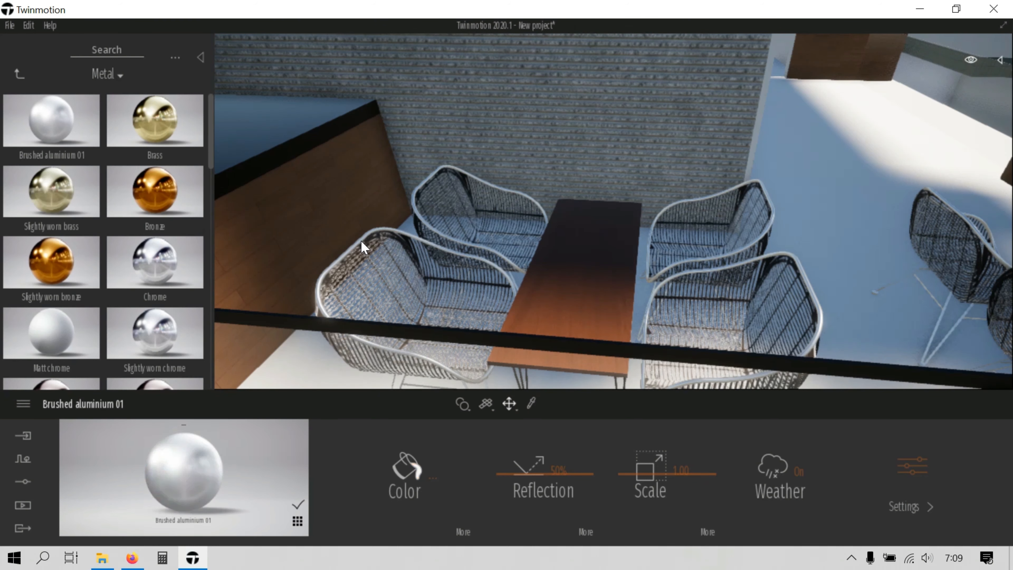
pyautogui.click(385, 292)
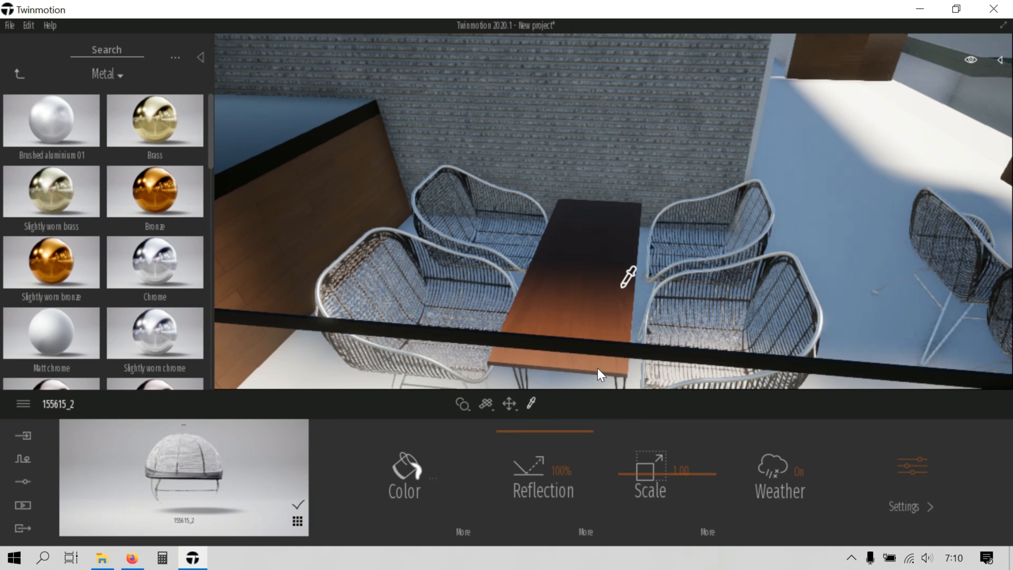
pyautogui.click(465, 257)
pyautogui.click(432, 477)
pyautogui.moveTo(490, 200); pyautogui.dragTo(491, 303)
pyautogui.click(629, 446)
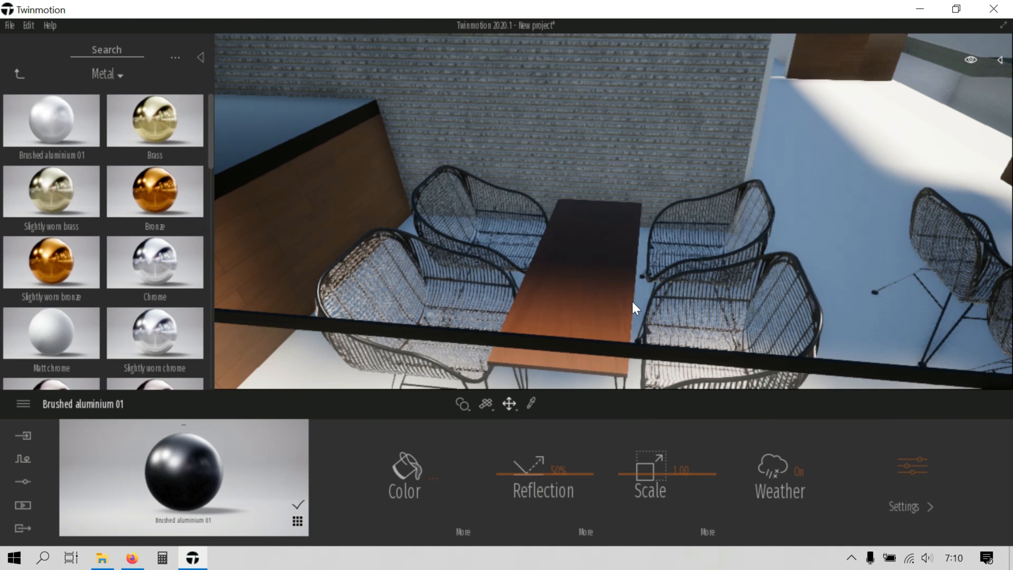
# - Copy the IES 06 light at the upper balcony's wall lamp downward toward the ground floor
pyautogui.scroll(-3, 622, 318)
pyautogui.scroll(5, 517, 301)
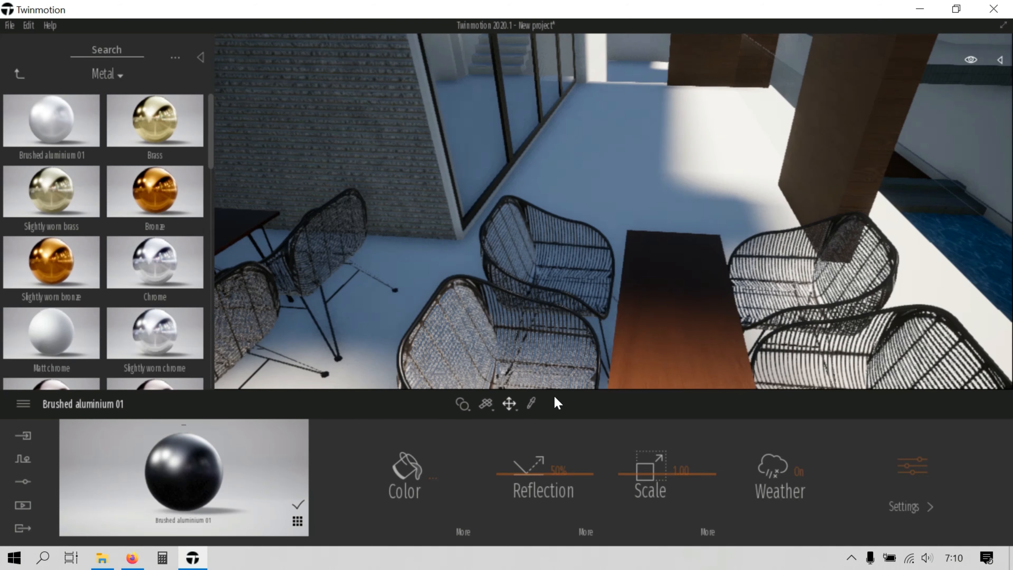
pyautogui.scroll(-5, 333, 335)
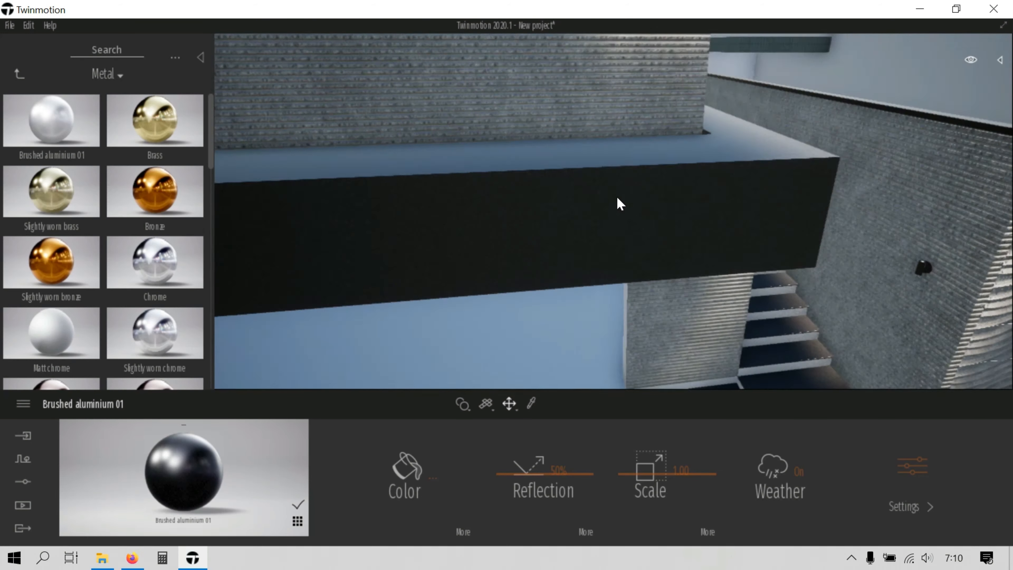
pyautogui.moveTo(616, 196); pyautogui.dragTo(734, 232, button='right')
pyautogui.moveTo(663, 359); pyautogui.dragTo(630, 183, button='right')
pyautogui.moveTo(693, 349); pyautogui.dragTo(660, 270, button='right')
pyautogui.scroll(-3, 735, 202)
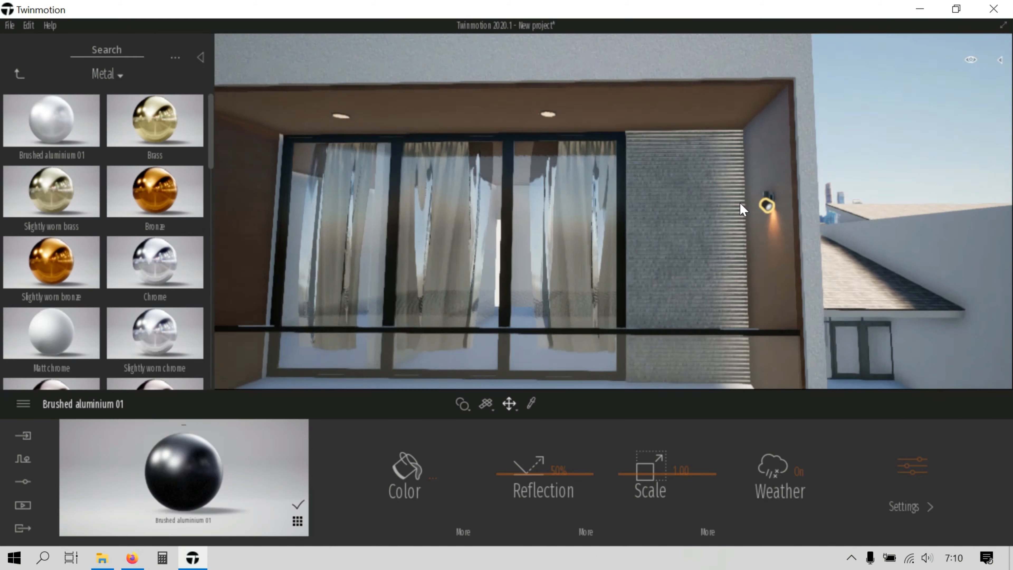
pyautogui.click(762, 201)
pyautogui.scroll(-6, 752, 216)
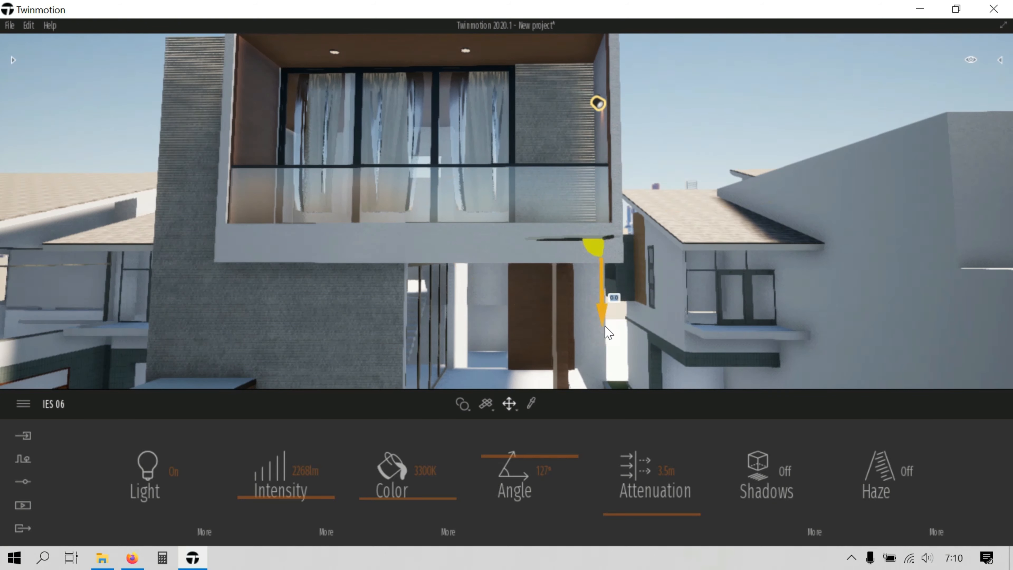
pyautogui.keyDown('shift'); pyautogui.moveTo(604, 326); pyautogui.dragTo(605, 385); pyautogui.keyUp('shift')
pyautogui.click(475, 385)
# - Lower the copied IES light to street level and shift it across to the wall beside the entrance stairs
pyautogui.moveTo(649, 208); pyautogui.dragTo(648, 249, button='right')
pyautogui.moveTo(648, 250); pyautogui.dragTo(643, 155, button='middle')
pyautogui.moveTo(564, 113); pyautogui.dragTo(567, 315)
pyautogui.moveTo(583, 329); pyautogui.dragTo(568, 170, button='middle')
pyautogui.moveTo(565, 172); pyautogui.dragTo(567, 279)
pyautogui.scroll(5, 598, 259)
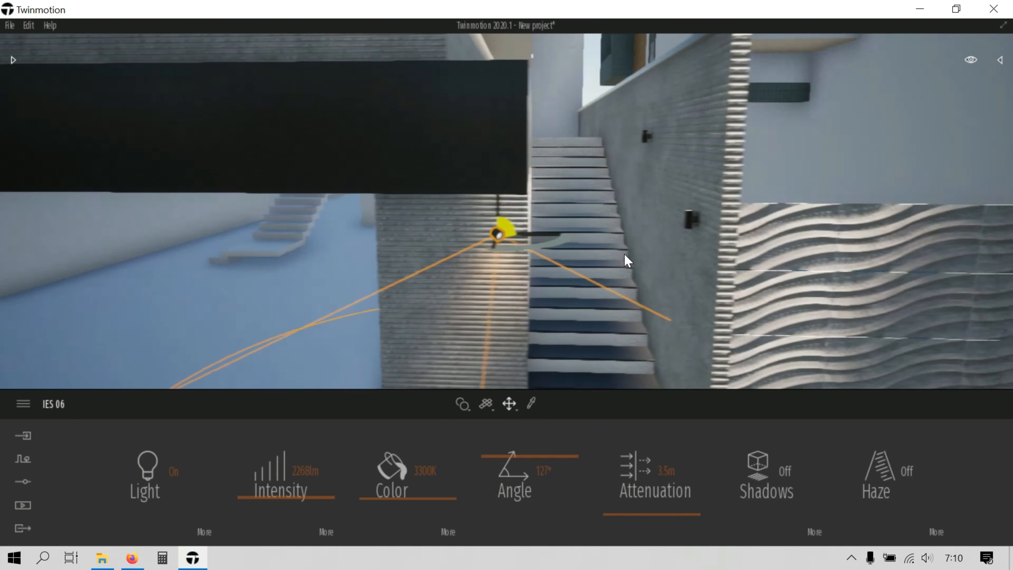
pyautogui.moveTo(624, 260); pyautogui.dragTo(550, 151, button='middle')
pyautogui.moveTo(521, 114); pyautogui.dragTo(706, 114)
pyautogui.scroll(2, 706, 119)
# - Align the copied light with the nearer wall lamp beside the entrance stairs so it shines down the wall
pyautogui.moveTo(706, 125); pyautogui.dragTo(545, 283, button='right')
pyautogui.moveTo(566, 275); pyautogui.dragTo(694, 219)
pyautogui.moveTo(698, 269); pyautogui.dragTo(701, 214)
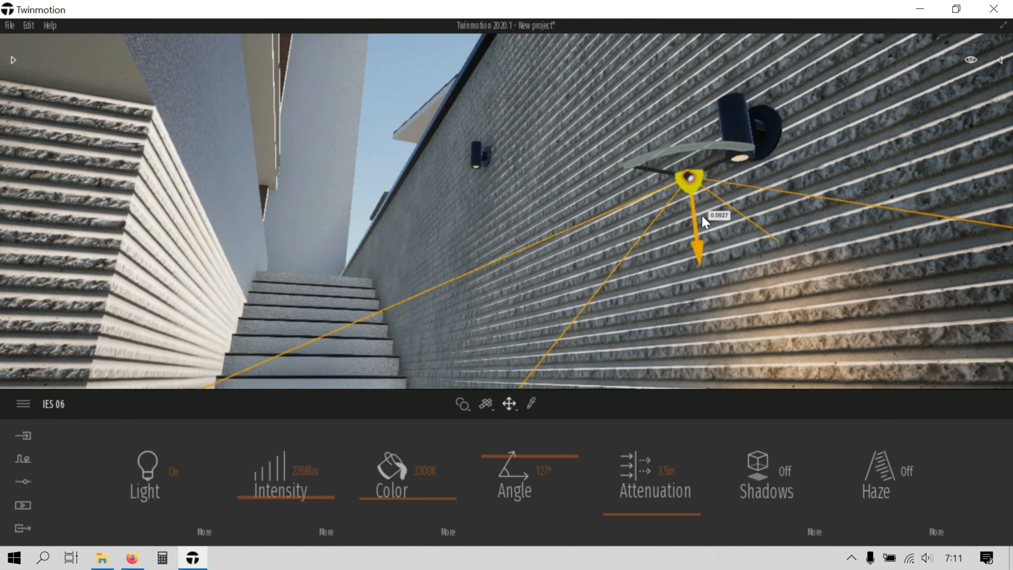
pyautogui.scroll(3, 744, 221)
pyautogui.moveTo(744, 220); pyautogui.dragTo(696, 266, button='right')
pyautogui.moveTo(650, 115); pyautogui.dragTo(675, 177)
pyautogui.moveTo(758, 122); pyautogui.dragTo(708, 207, button='right')
# - Make another copy of the IES 06 light and move it along the wall toward the second stair lamp
pyautogui.moveTo(794, 277); pyautogui.dragTo(513, 118, button='right')
pyautogui.keyDown('shift'); pyautogui.moveTo(444, 93); pyautogui.dragTo(444, 93); pyautogui.keyUp('shift')
pyautogui.click(481, 382)
pyautogui.moveTo(485, 224); pyautogui.dragTo(471, 208, button='right')
pyautogui.scroll(4, 471, 208)
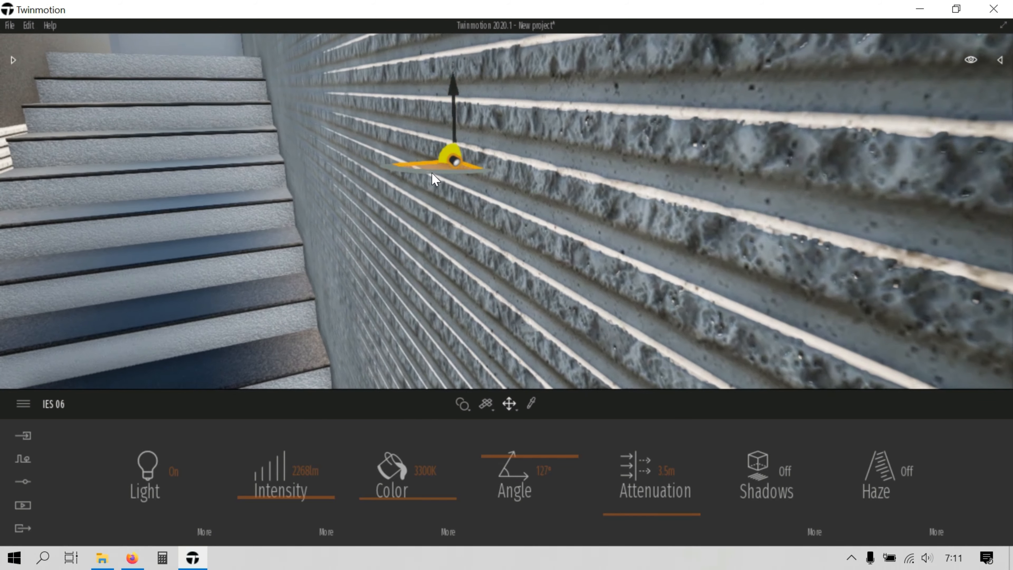
pyautogui.moveTo(349, 244); pyautogui.dragTo(230, 294)
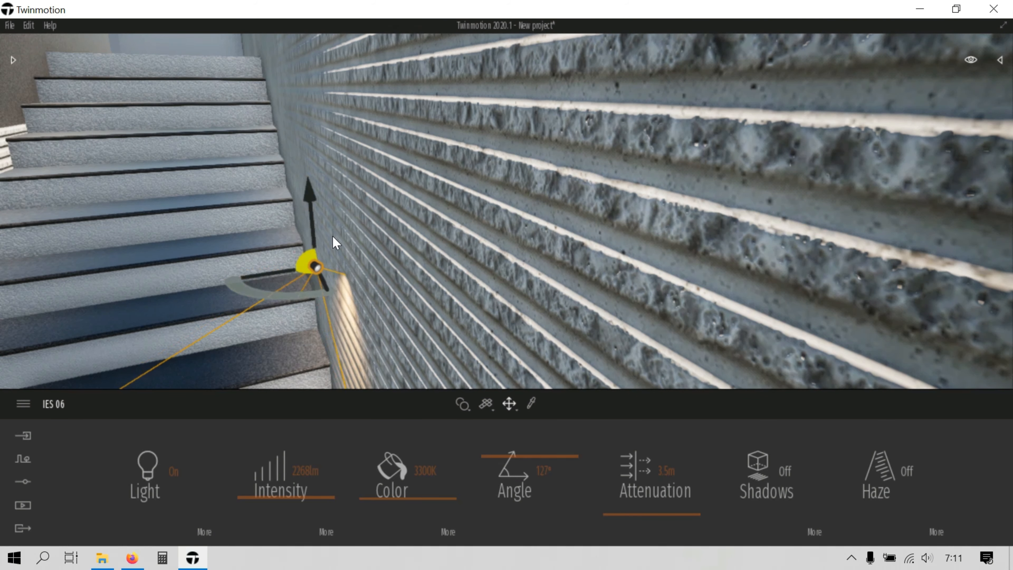
# - Raise and shift the new IES light copy until it sits at the second wall lamp by the stairs
pyautogui.moveTo(332, 238); pyautogui.dragTo(319, 244, button='right')
pyautogui.moveTo(311, 248); pyautogui.dragTo(318, 30)
pyautogui.scroll(3, 340, 202)
pyautogui.scroll(-3, 340, 202)
pyautogui.moveTo(341, 202); pyautogui.dragTo(461, 192, button='right')
pyautogui.moveTo(463, 182); pyautogui.dragTo(909, 182)
pyautogui.moveTo(837, 159); pyautogui.dragTo(837, 117)
pyautogui.press('Escape')
# - Place a Sedan 01 car from the vehicle library in the garage
pyautogui.scroll(-5, 715, 231)
pyautogui.moveTo(714, 232); pyautogui.dragTo(516, 215, button='right')
pyautogui.scroll(-5, 498, 250)
pyautogui.scroll(-5, 498, 249)
pyautogui.press('a')
pyautogui.click(13, 60)
pyautogui.click(20, 82)
pyautogui.click(151, 279)
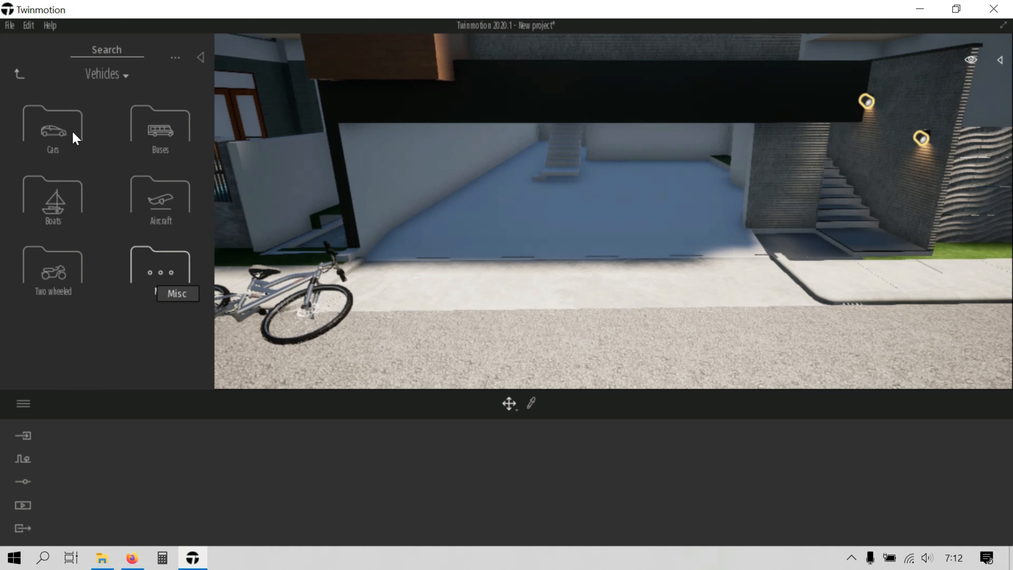
pyautogui.click(77, 140)
pyautogui.moveTo(70, 143)
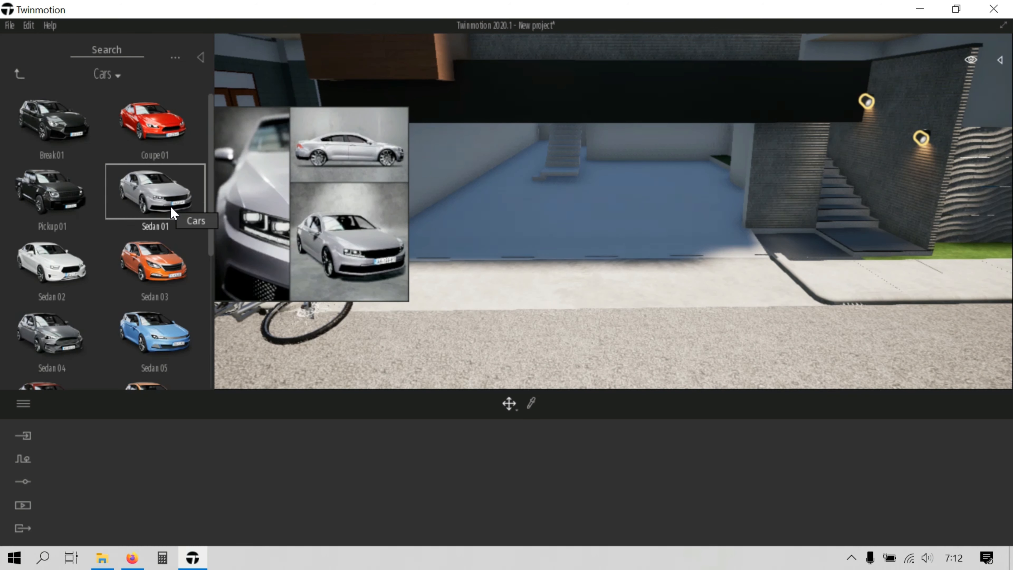
pyautogui.moveTo(165, 206); pyautogui.dragTo(526, 229)
# - Position the sedan facing the street on the garage's left side and copy it into the space to its right
pyautogui.moveTo(452, 234); pyautogui.dragTo(363, 296)
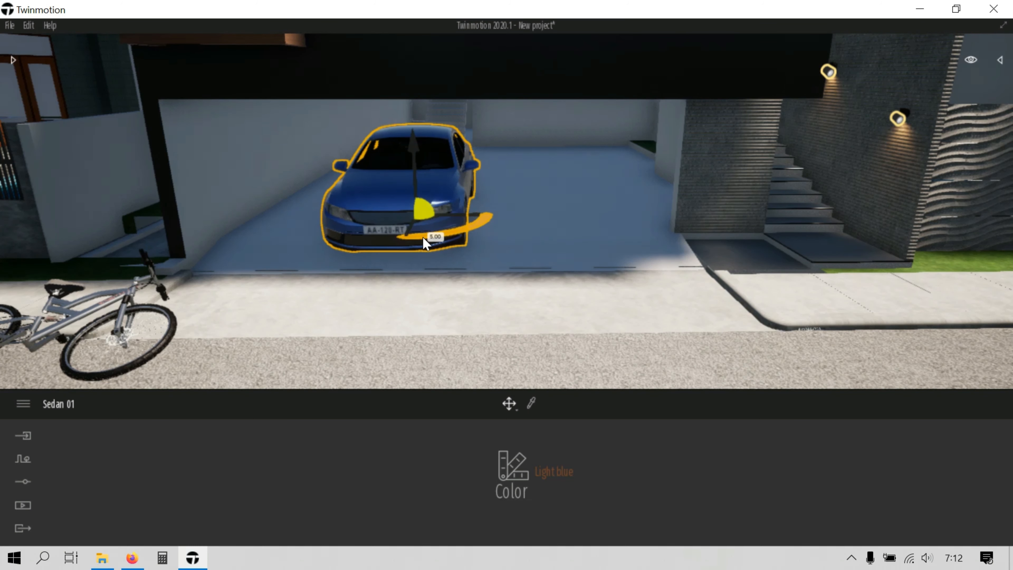
pyautogui.moveTo(441, 214); pyautogui.dragTo(379, 212)
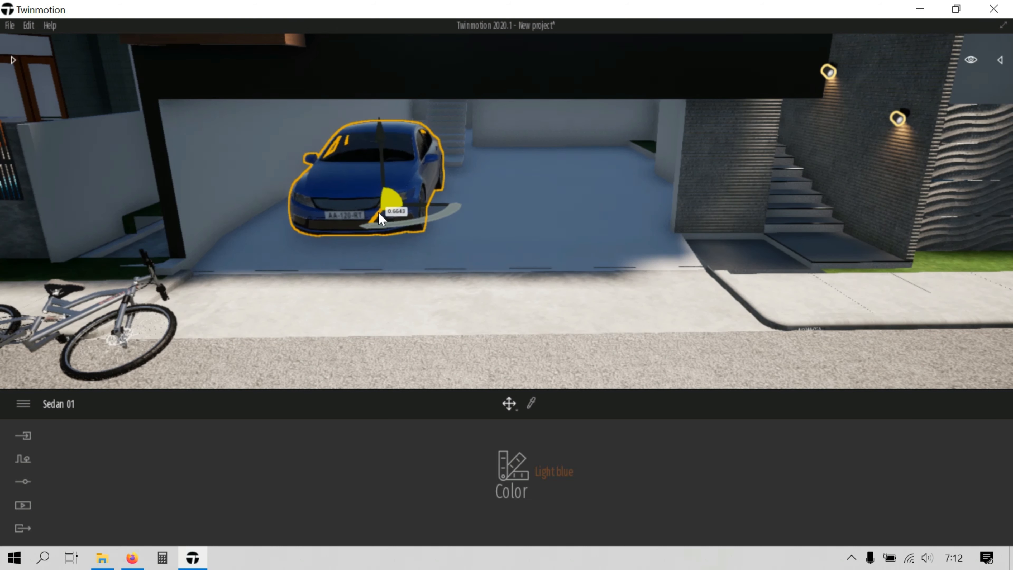
pyautogui.keyDown('alt'); pyautogui.moveTo(447, 203); pyautogui.dragTo(562, 199); pyautogui.keyUp('alt')
pyautogui.click(479, 396)
# - Give the right-hand sedan a dark body color and set the left-hand sedan's color to Silver
pyautogui.click(562, 476)
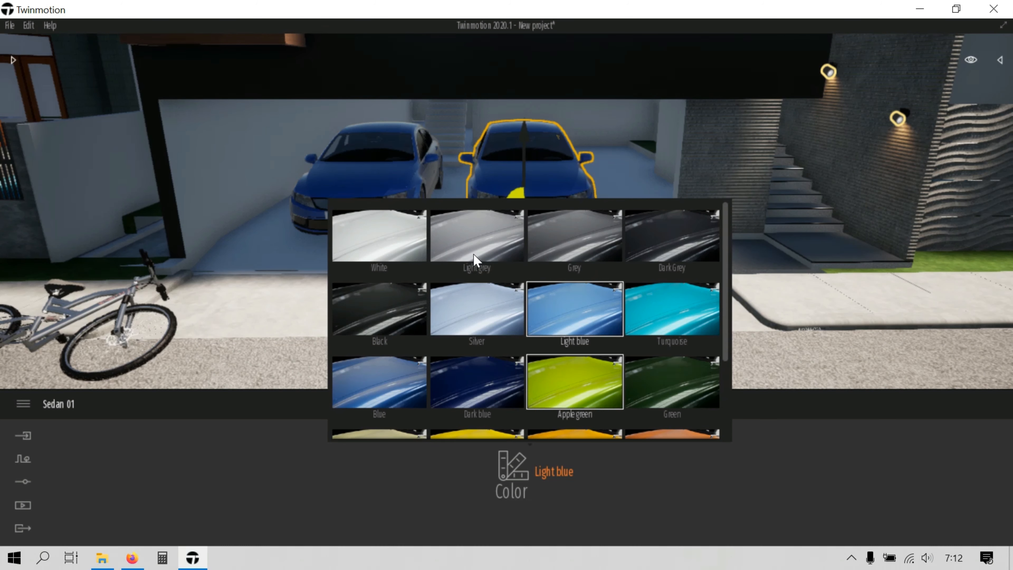
pyautogui.click(388, 203)
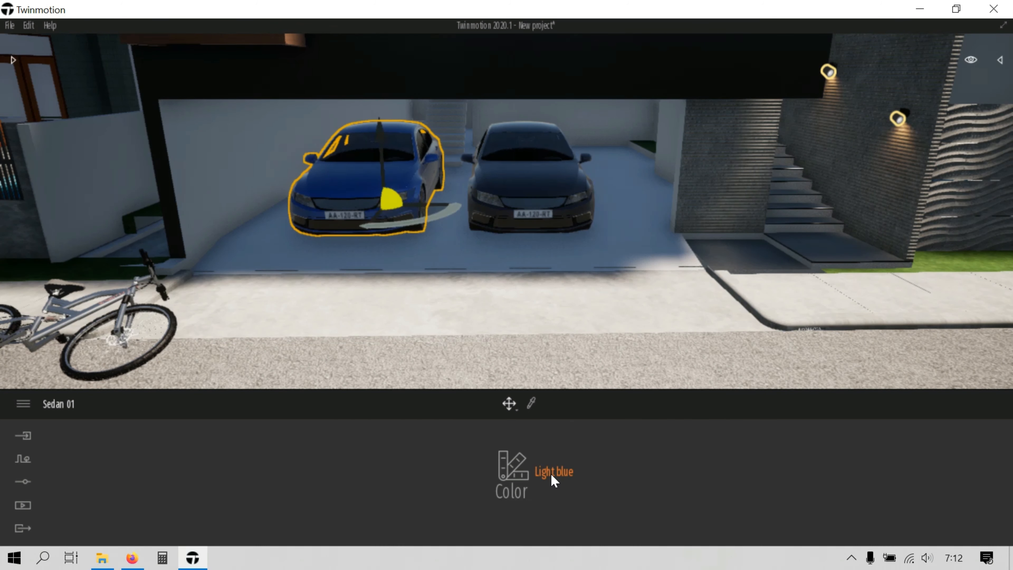
pyautogui.click(553, 477)
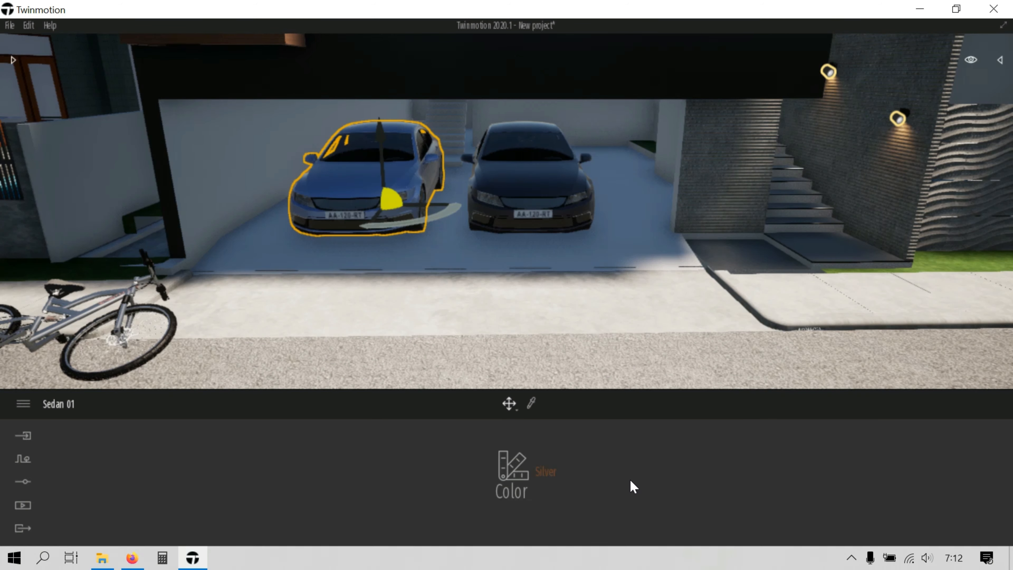
pyautogui.press('Escape')
# - Try Asphalt 2 and Asphalt 4 on the street, and settle on the Asphalt 6 material
pyautogui.press('q')
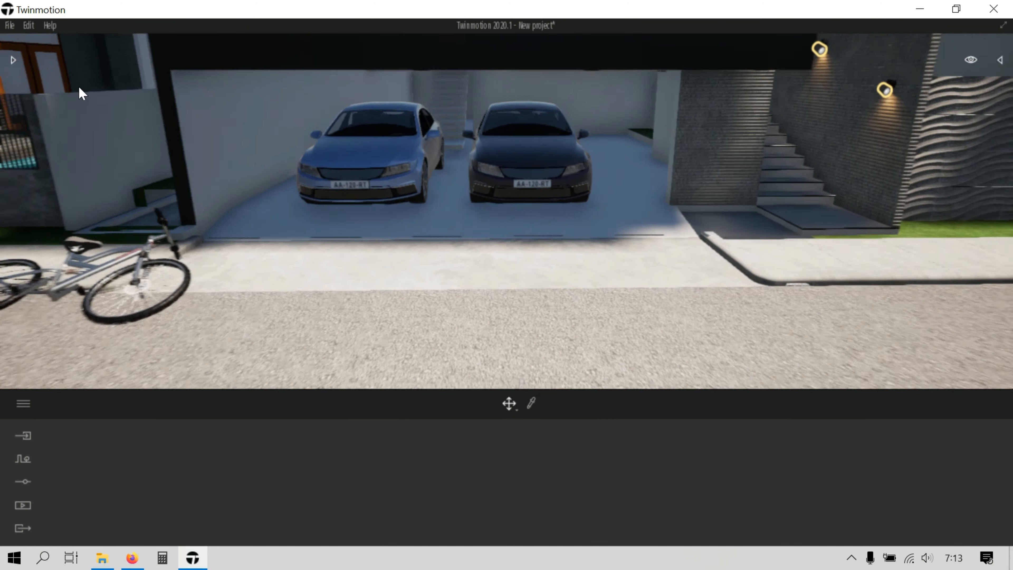
pyautogui.click(12, 60)
pyautogui.click(18, 79)
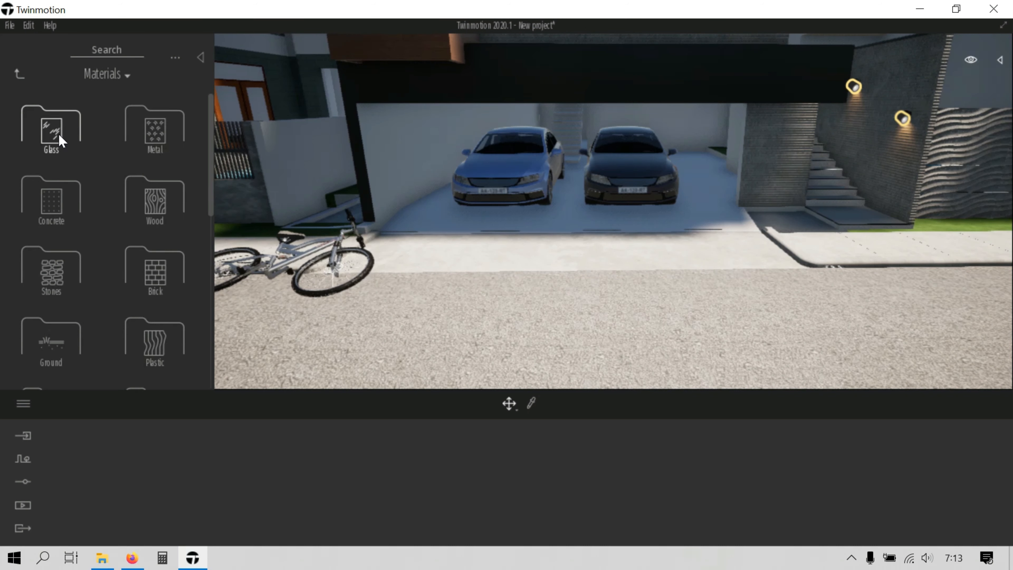
pyautogui.click(66, 321)
pyautogui.click(58, 144)
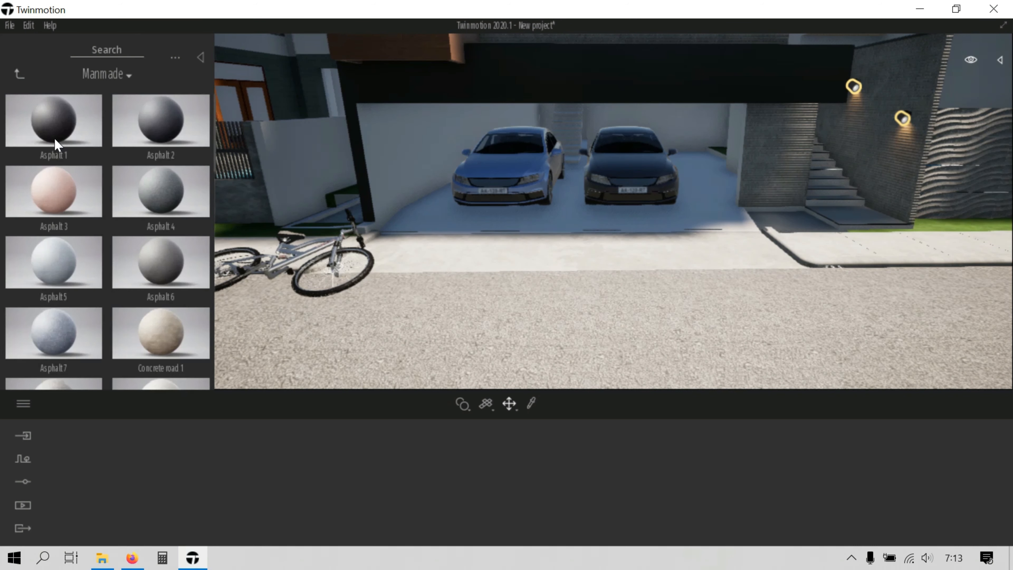
pyautogui.moveTo(158, 153); pyautogui.dragTo(373, 346)
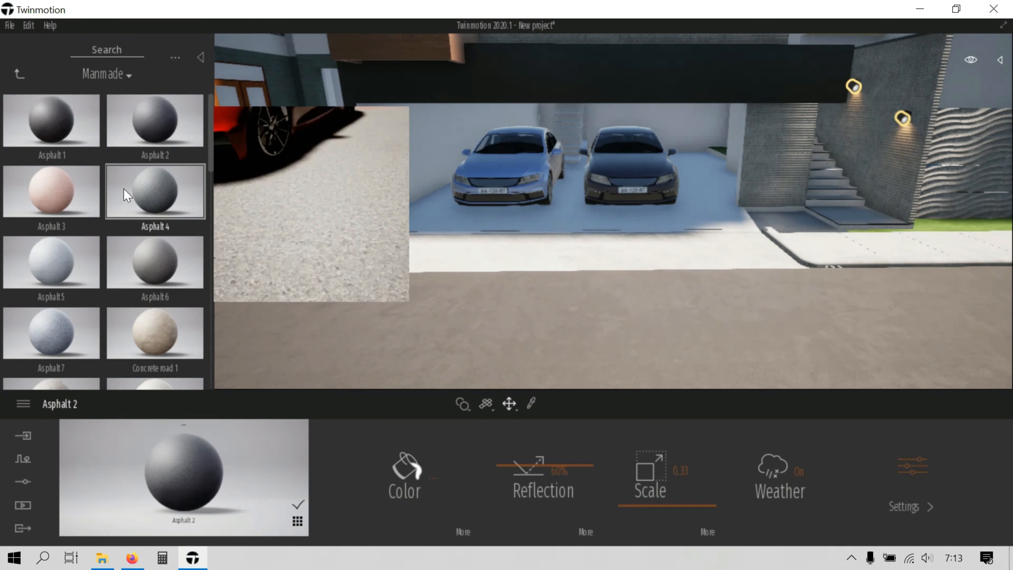
pyautogui.moveTo(144, 190); pyautogui.dragTo(454, 353)
pyautogui.moveTo(167, 268); pyautogui.dragTo(479, 348)
pyautogui.press('q')
pyautogui.scroll(-3, 542, 280)
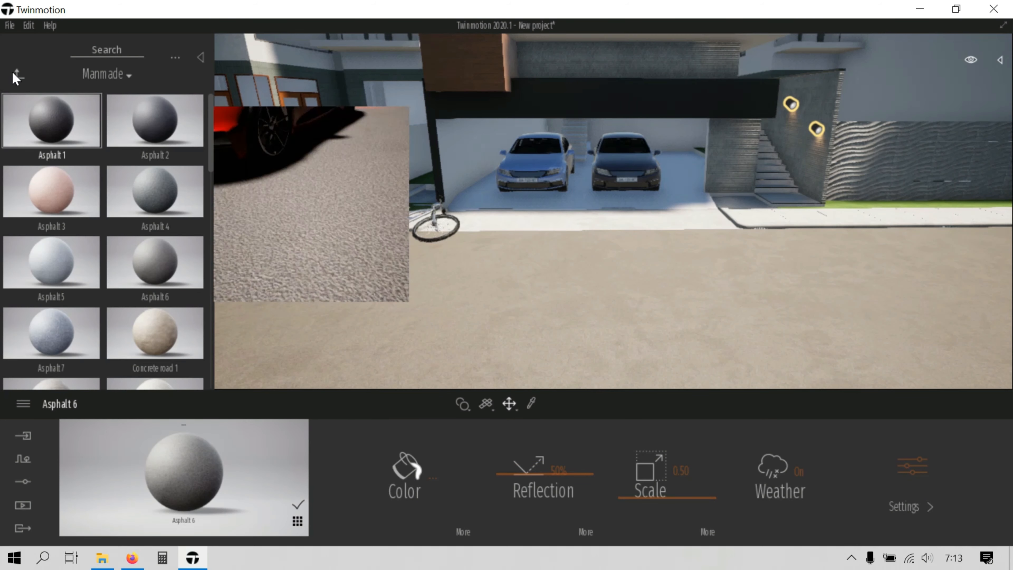
# - Place a Puddle 1 decal on the street in front of the bicycle and enlarge it to a size of about 2.1
pyautogui.click(17, 74)
pyautogui.click(16, 75)
pyautogui.click(19, 76)
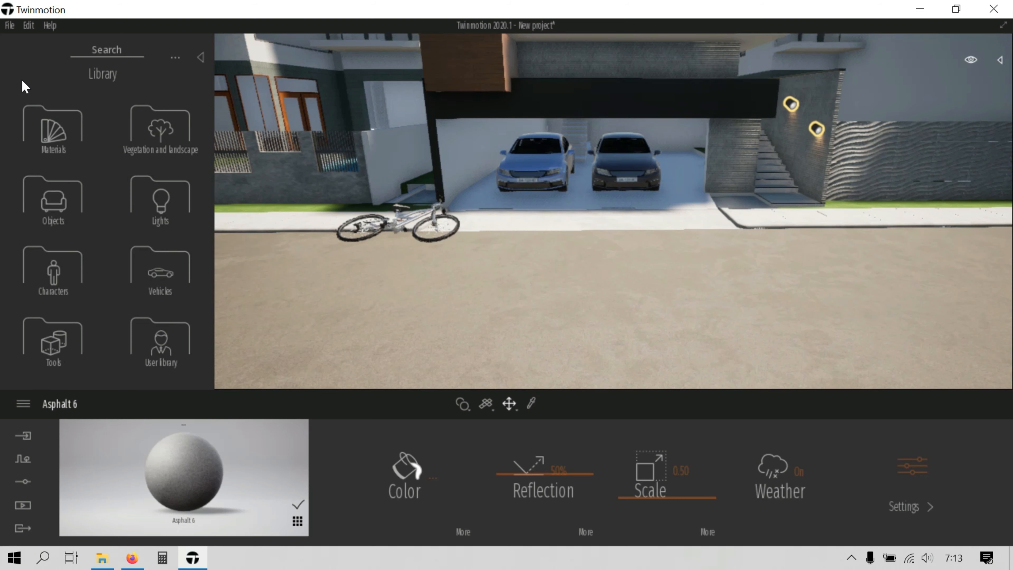
pyautogui.click(52, 209)
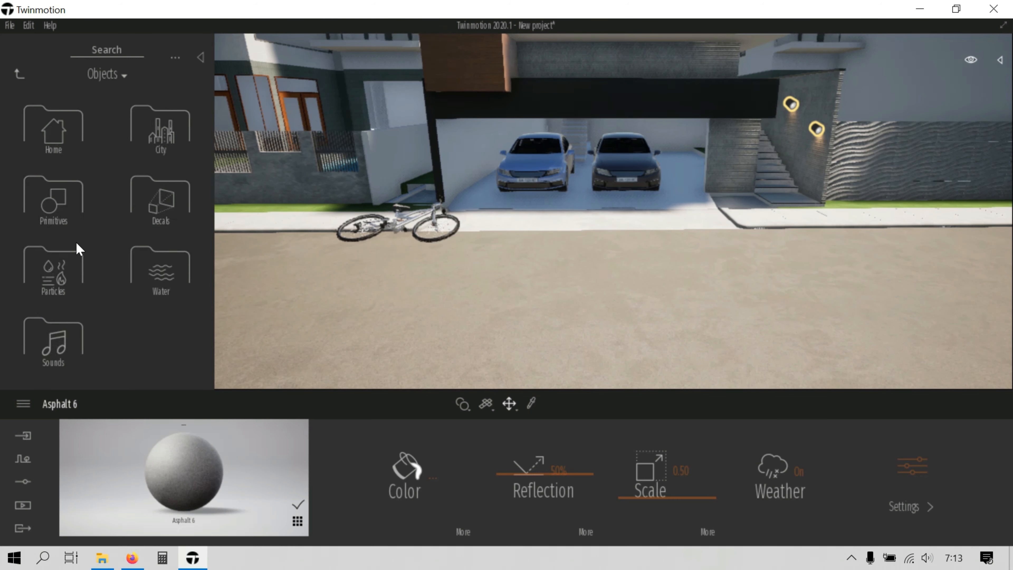
pyautogui.click(165, 216)
pyautogui.scroll(-10, 86, 267)
pyautogui.scroll(-20, 89, 290)
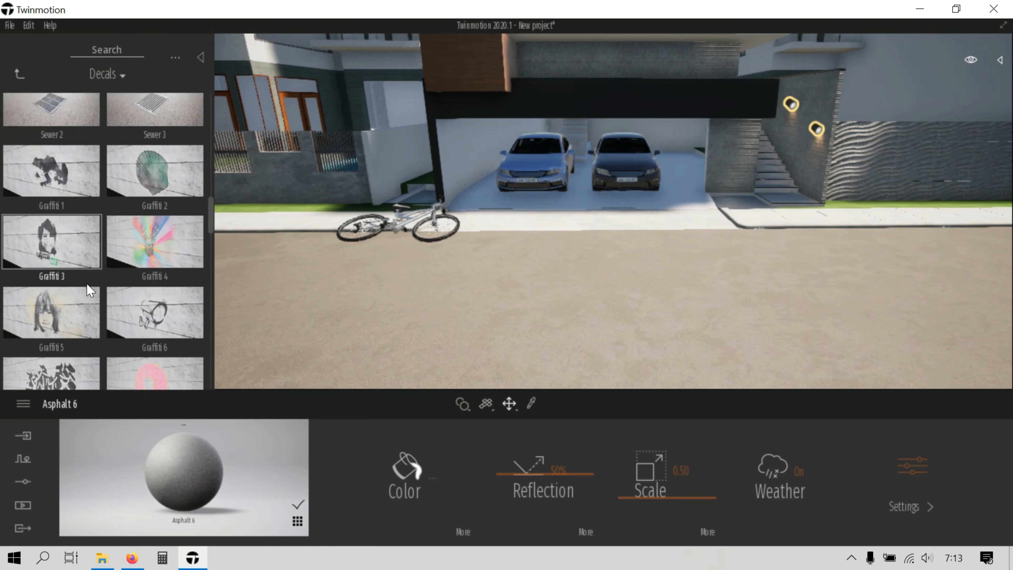
pyautogui.scroll(-10, 87, 288)
pyautogui.moveTo(173, 232); pyautogui.dragTo(364, 295)
pyautogui.moveTo(407, 502)
pyautogui.mouseDown()
pyautogui.moveTo(396, 482)
pyautogui.moveTo(406, 499)
pyautogui.mouseUp()
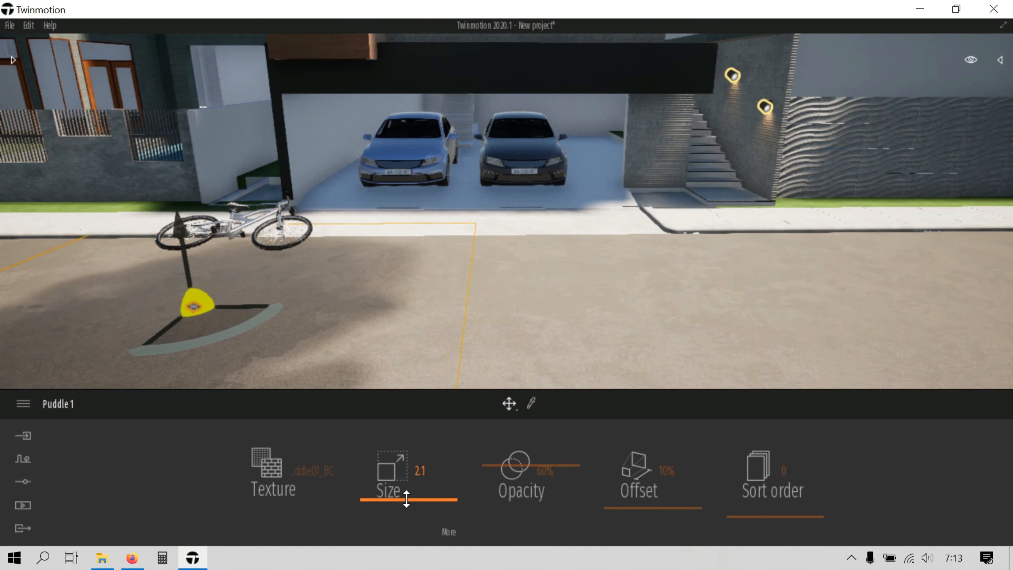
# - Place a Puddle 2 decal on the street toward the entrance stairs' side and set its size to 2.8
pyautogui.click(13, 60)
pyautogui.moveTo(45, 289); pyautogui.dragTo(701, 283)
pyautogui.moveTo(413, 510); pyautogui.dragTo(406, 491)
pyautogui.moveTo(601, 316); pyautogui.dragTo(701, 304)
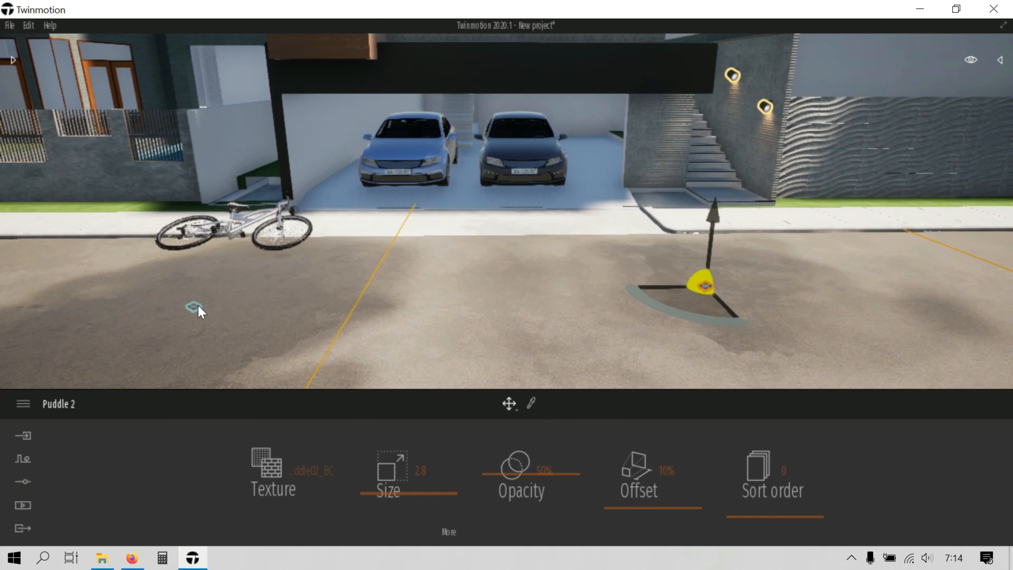
# - Select both puddle decals and raise their opacity together
pyautogui.click(196, 308)
pyautogui.keyDown('ctrl'); pyautogui.click(704, 286); pyautogui.keyUp('ctrl')
pyautogui.moveTo(502, 526); pyautogui.dragTo(499, 456)
pyautogui.click(573, 304)
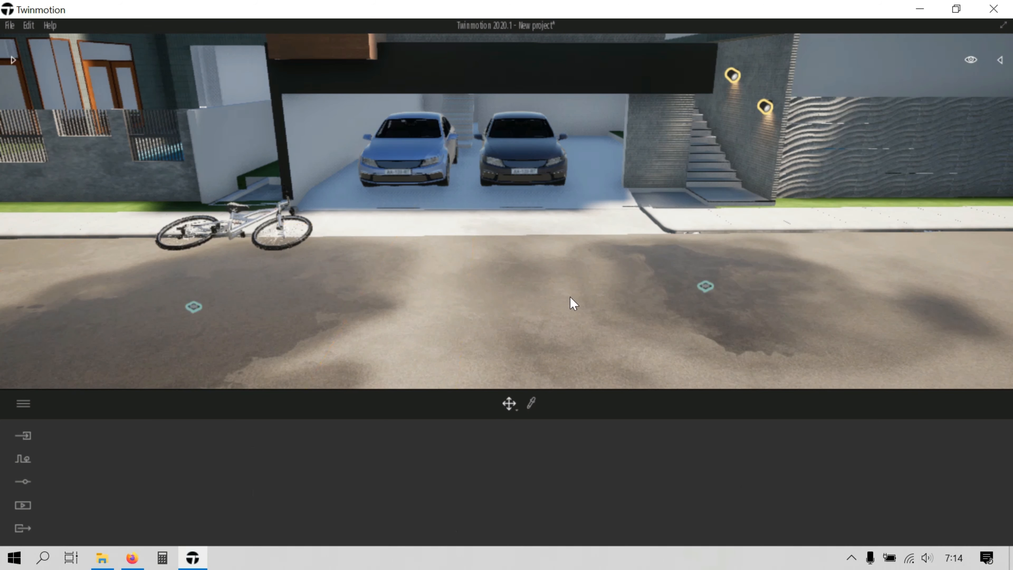
# - Apply the Grass 1 nature material to the large ground surface around the houses and street
pyautogui.moveTo(488, 260); pyautogui.dragTo(484, 200, button='right')
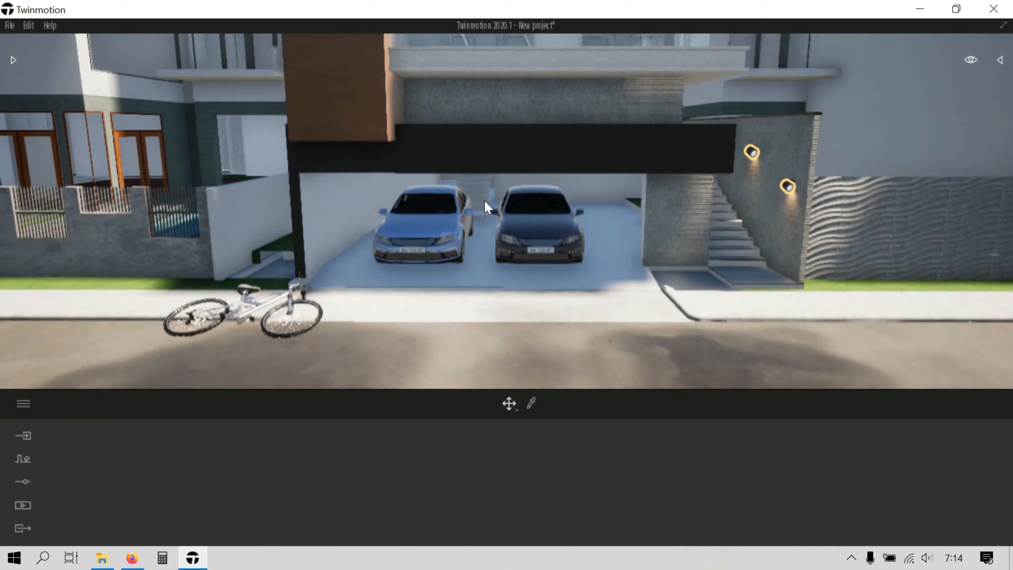
pyautogui.scroll(3, 484, 200)
pyautogui.moveTo(561, 266); pyautogui.dragTo(535, 314, button='middle')
pyautogui.scroll(5, 541, 303)
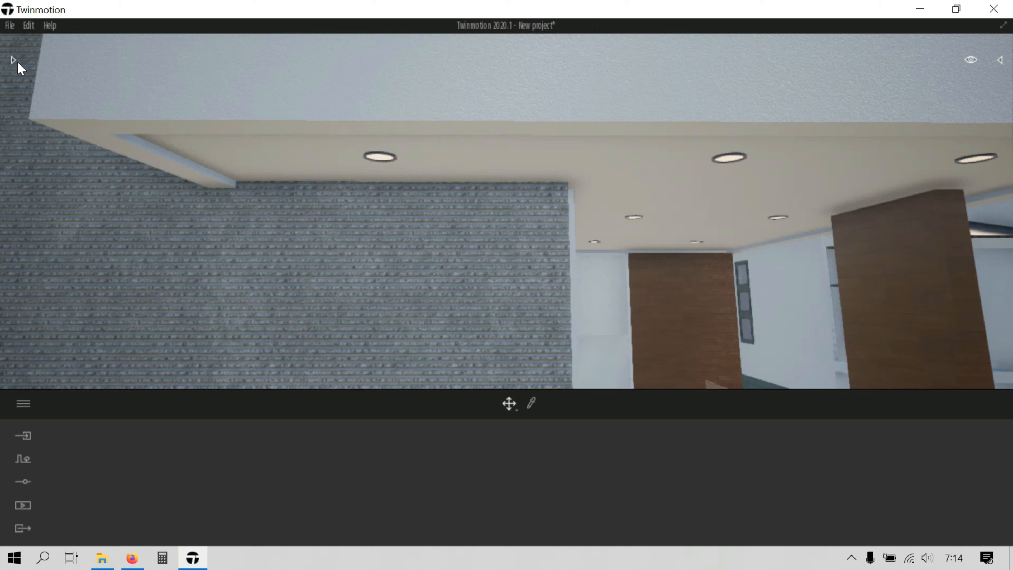
pyautogui.click(15, 60)
pyautogui.scroll(-10, 481, 212)
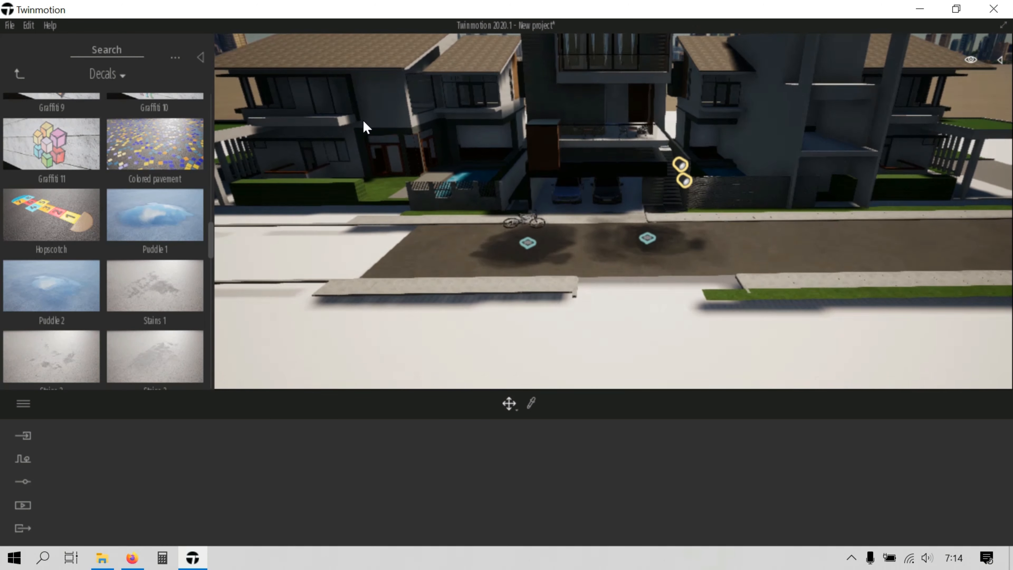
pyautogui.click(19, 74)
pyautogui.click(20, 74)
pyautogui.click(53, 130)
pyautogui.click(53, 271)
pyautogui.moveTo(52, 121); pyautogui.dragTo(553, 322)
pyautogui.scroll(-5, 553, 322)
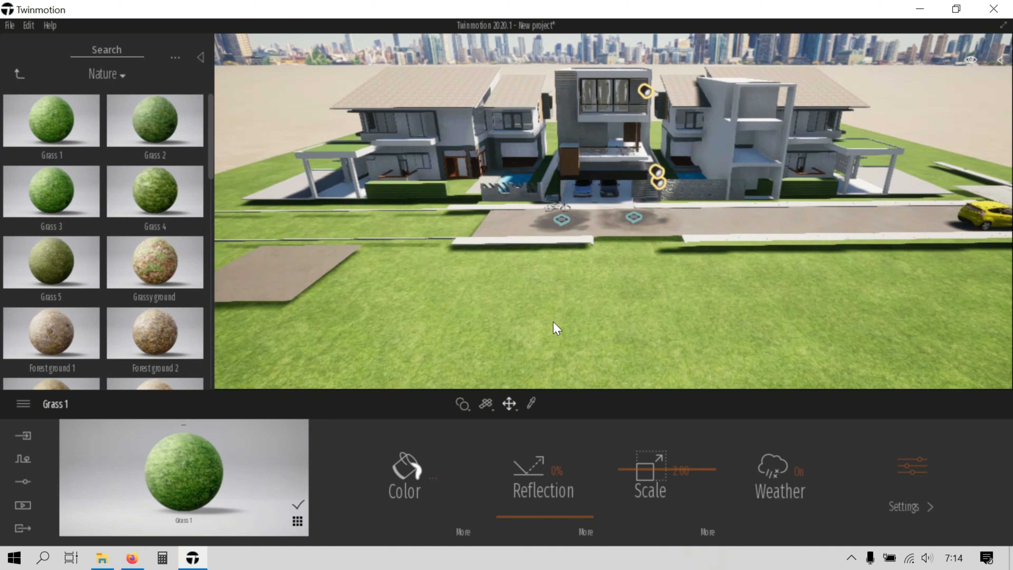
# - Set up a vegetation scatter containing Sweet Birch, Horse Chestnut and Littleleaf Linden trees
pyautogui.click(201, 58)
pyautogui.click(22, 458)
pyautogui.click(595, 464)
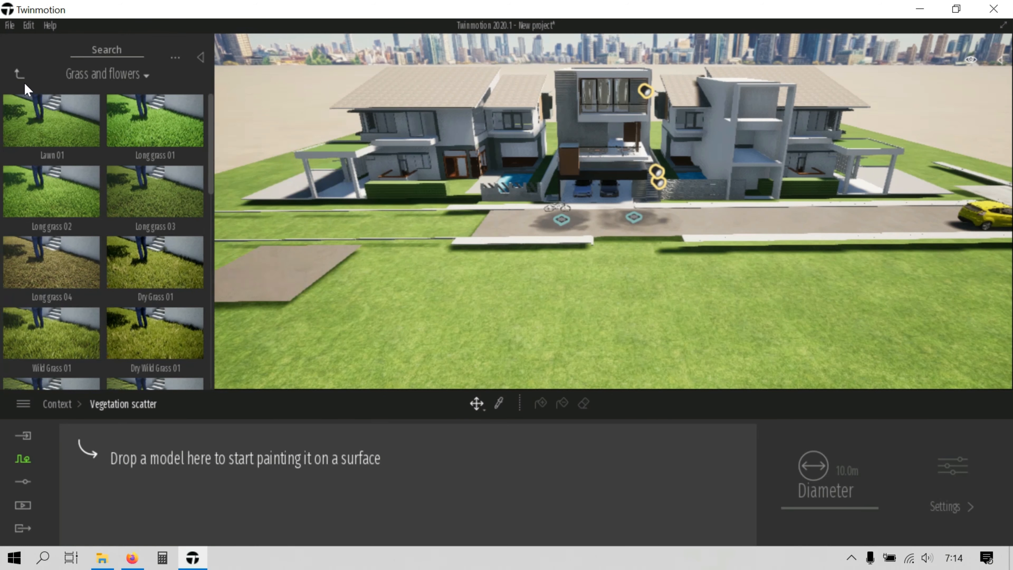
pyautogui.click(19, 74)
pyautogui.click(162, 131)
pyautogui.moveTo(163, 144); pyautogui.dragTo(164, 453)
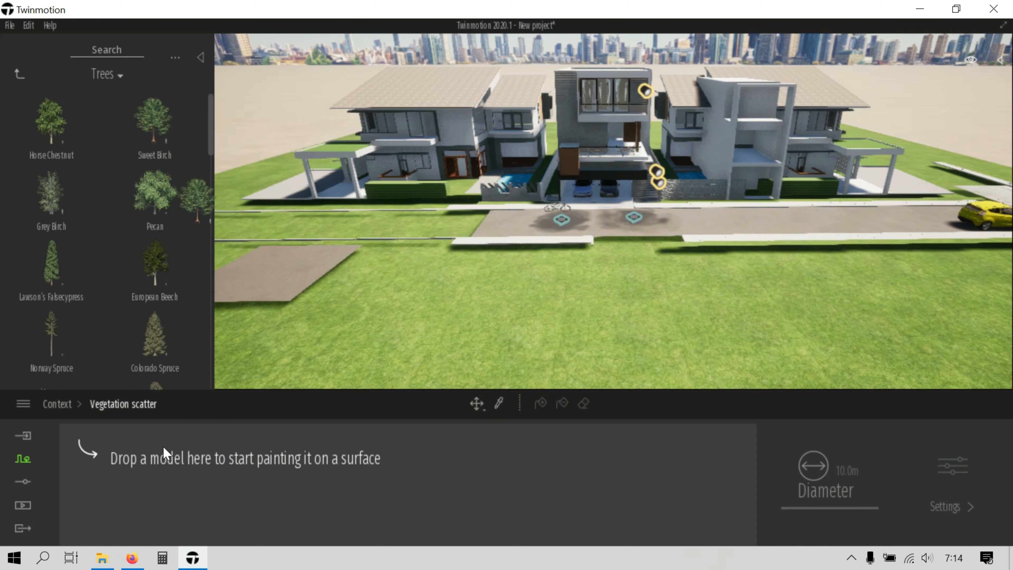
pyautogui.moveTo(71, 152); pyautogui.dragTo(200, 493)
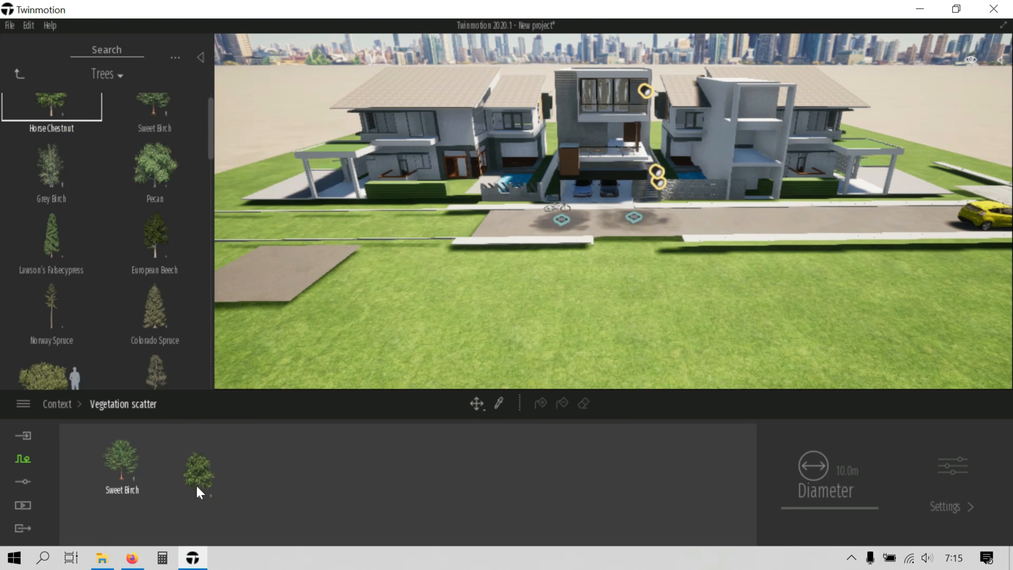
pyautogui.scroll(-10, 132, 320)
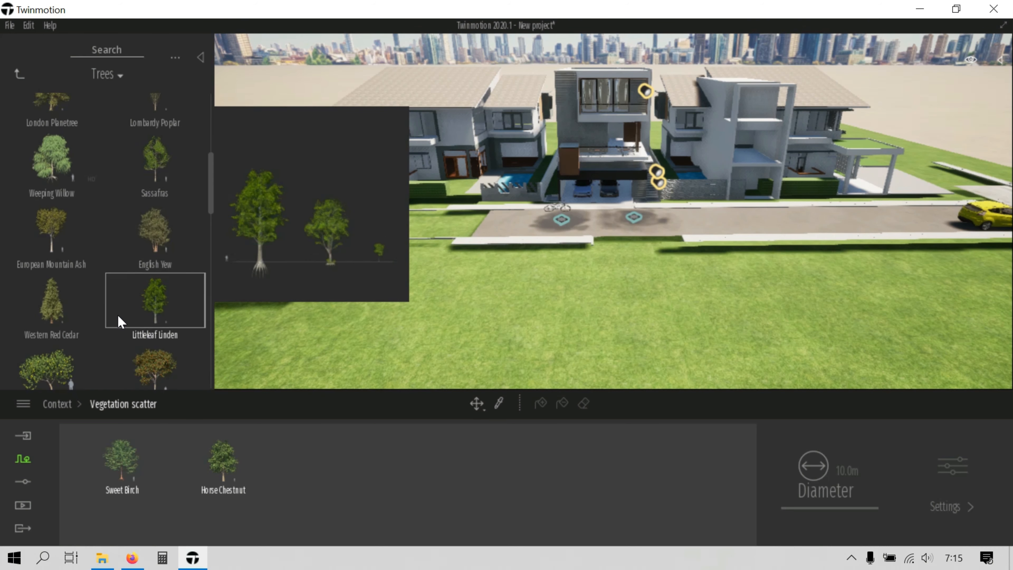
pyautogui.scroll(-5, 131, 311)
pyautogui.scroll(3, 135, 316)
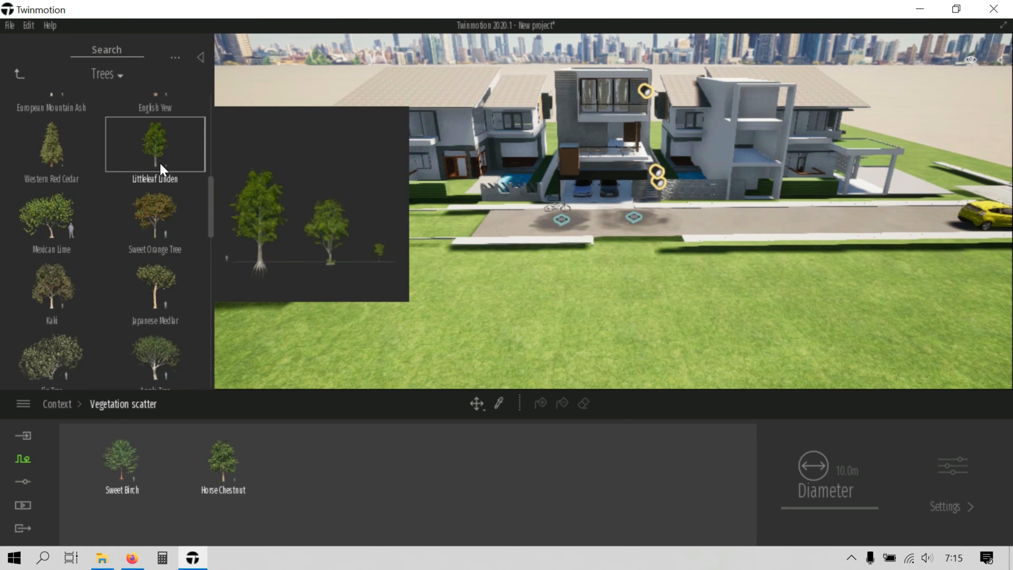
pyautogui.moveTo(163, 165); pyautogui.dragTo(321, 481)
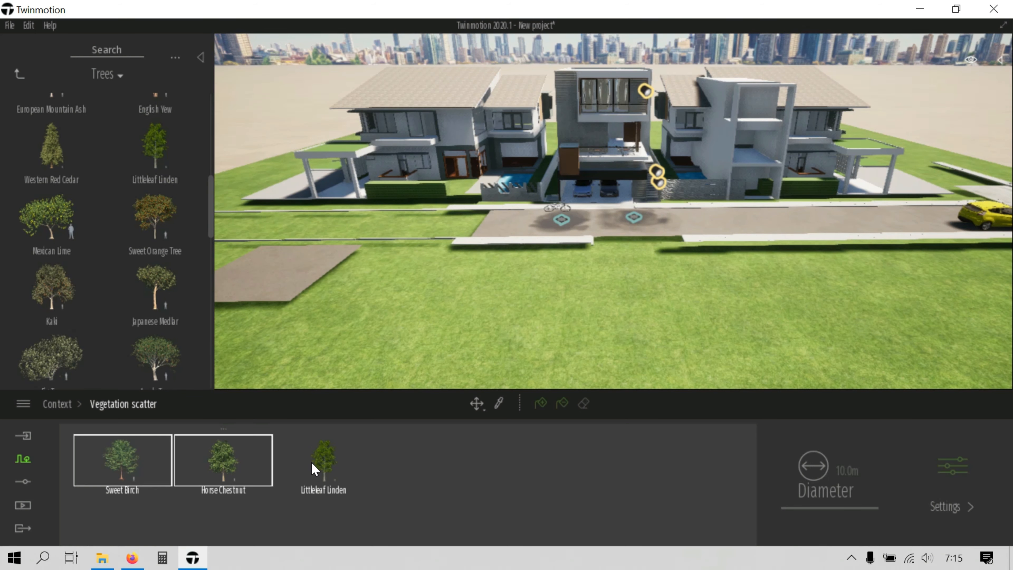
# - Scatter the three tree species over the large grass surface around the houses
pyautogui.click(535, 323)
pyautogui.press('Escape')
pyautogui.moveTo(534, 239)
pyautogui.keyDown('shift'); pyautogui.mouseDown(button='middle')
pyautogui.moveTo(538, 285)
pyautogui.moveTo(590, 289)
pyautogui.mouseUp(button='middle'); pyautogui.keyUp('shift')
pyautogui.scroll(5, 539, 269)
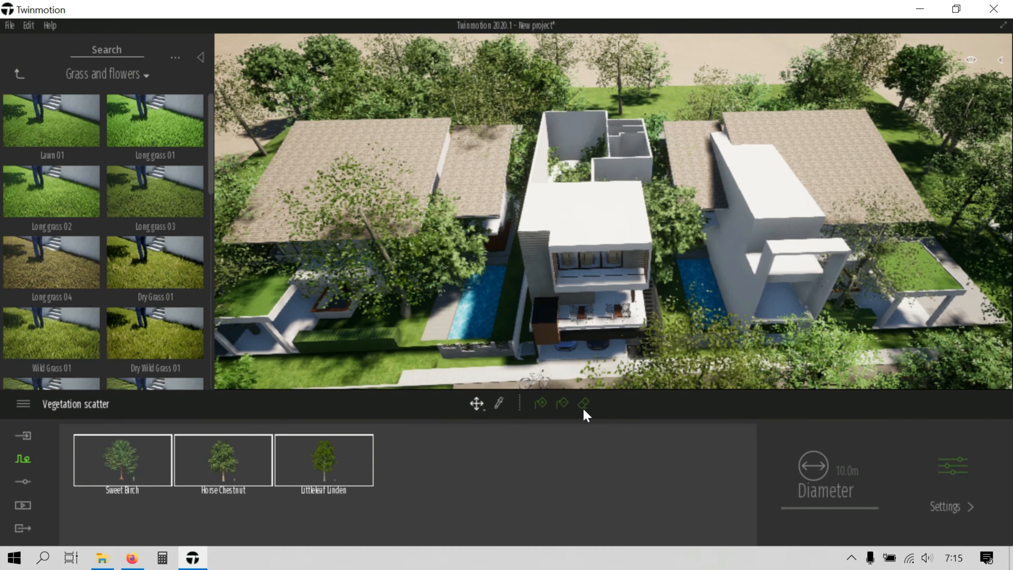
# - Erase the scattered trees inside and beside the middle house, setting the brush diameter to 30 m
pyautogui.write('0')
pyautogui.press('Return')
pyautogui.click(598, 145)
pyautogui.click(841, 474)
pyautogui.write('3')
pyautogui.press('Escape')
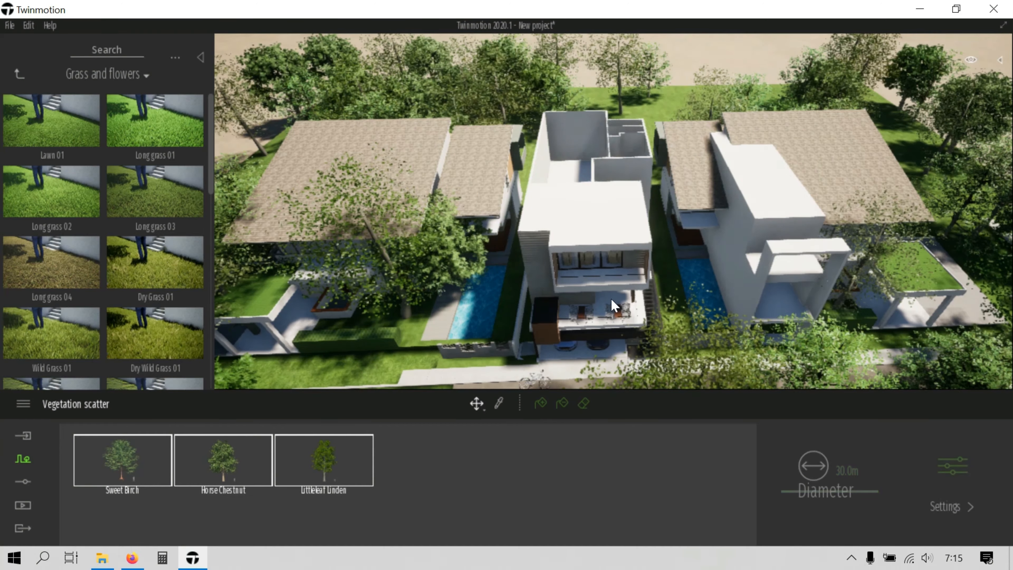
# - Erase the scattered trees along the street in front of the houses with a 10 m diameter eraser
pyautogui.moveTo(581, 290)
pyautogui.mouseDown(button='right')
pyautogui.moveTo(565, 307)
pyautogui.moveTo(493, 260)
pyautogui.moveTo(570, 218)
pyautogui.mouseUp(button='right')
pyautogui.press('s')
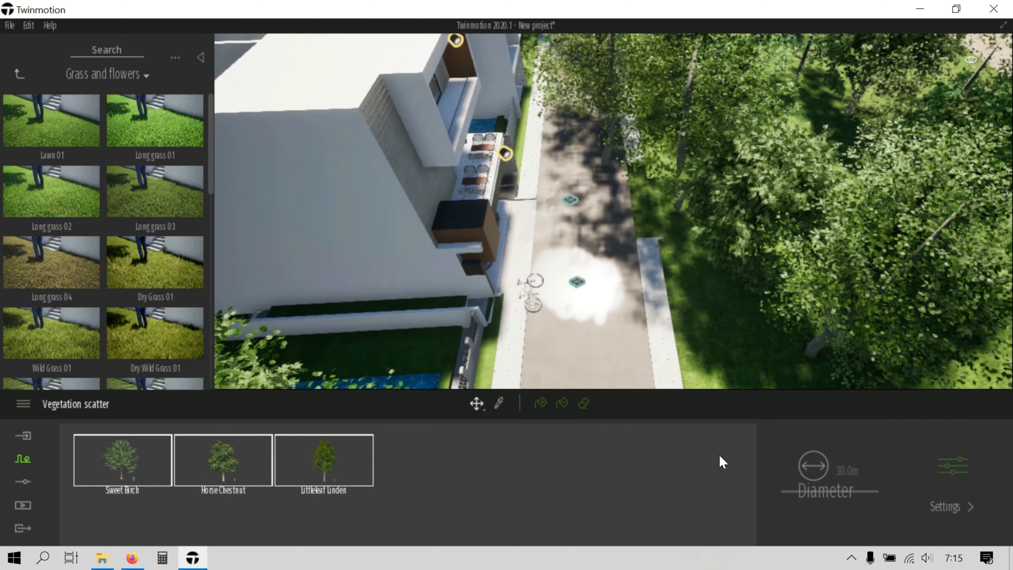
pyautogui.click(584, 403)
pyautogui.click(845, 470)
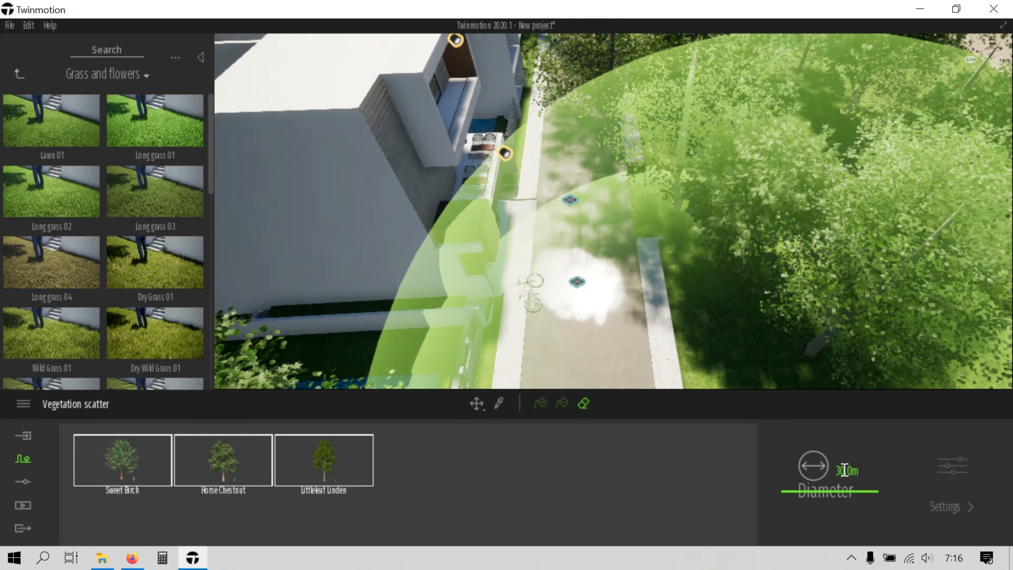
pyautogui.write('5')
pyautogui.press('Return')
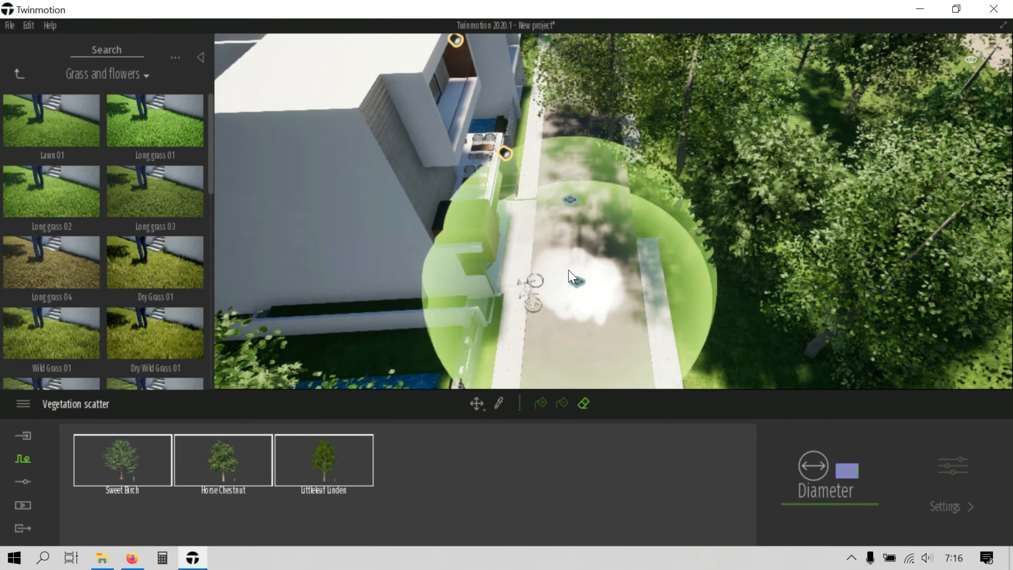
pyautogui.write('10')
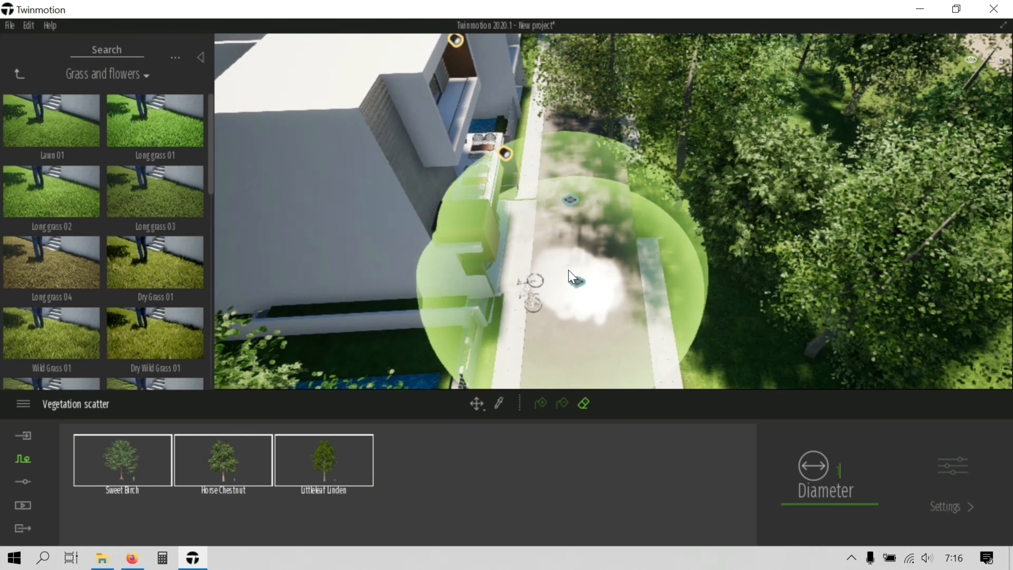
pyautogui.press('Return')
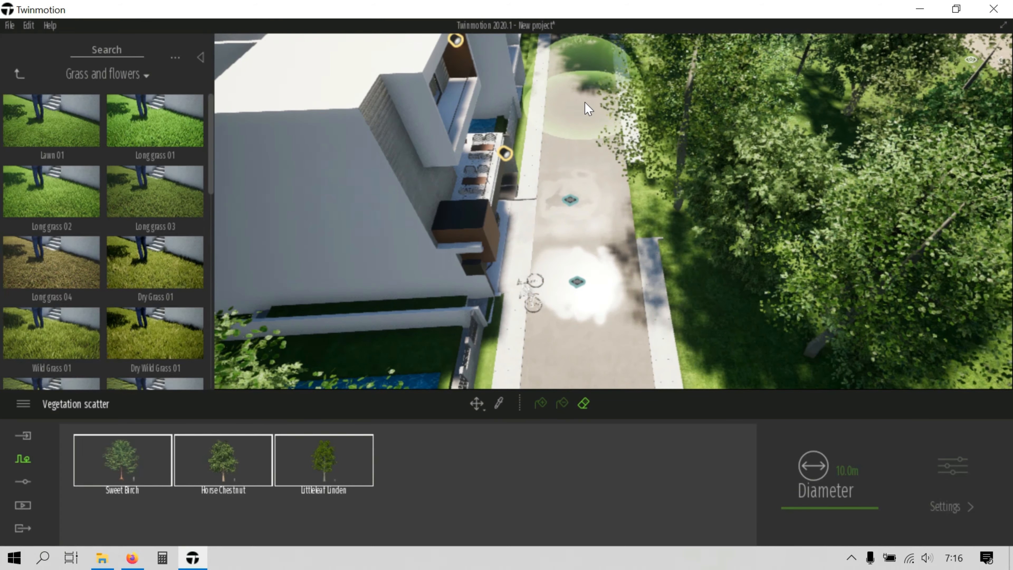
pyautogui.press('Up')
pyautogui.press('Up')
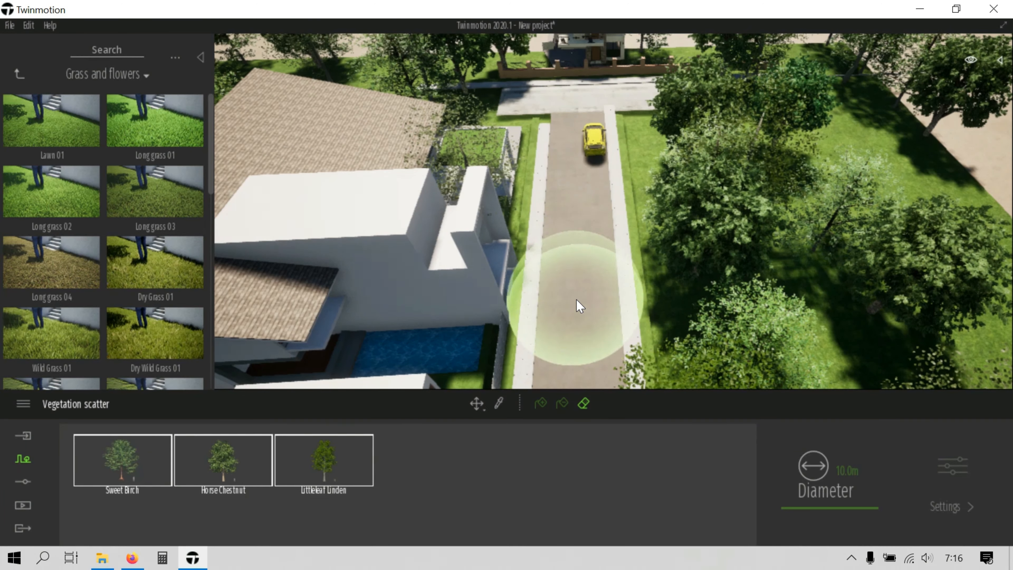
pyautogui.press('Down')
# - Recall the saved Image1 camera view to check the scattered trees
pyautogui.click(23, 505)
pyautogui.click(211, 451)
pyautogui.click(952, 407)
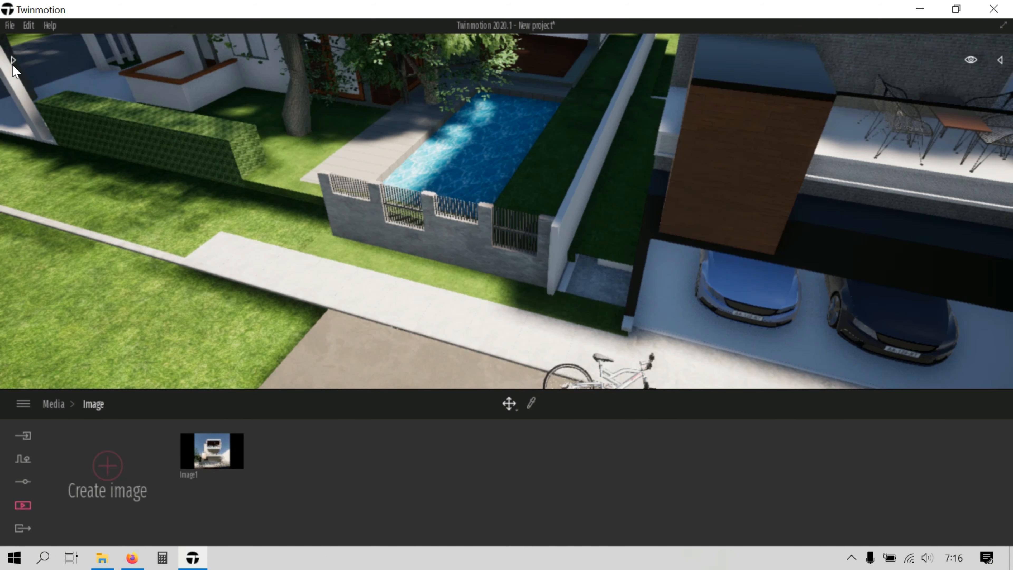
# - Place a Palmetto tree in the narrow planting strip between the pool garden and the garage
pyautogui.click(12, 60)
pyautogui.click(17, 74)
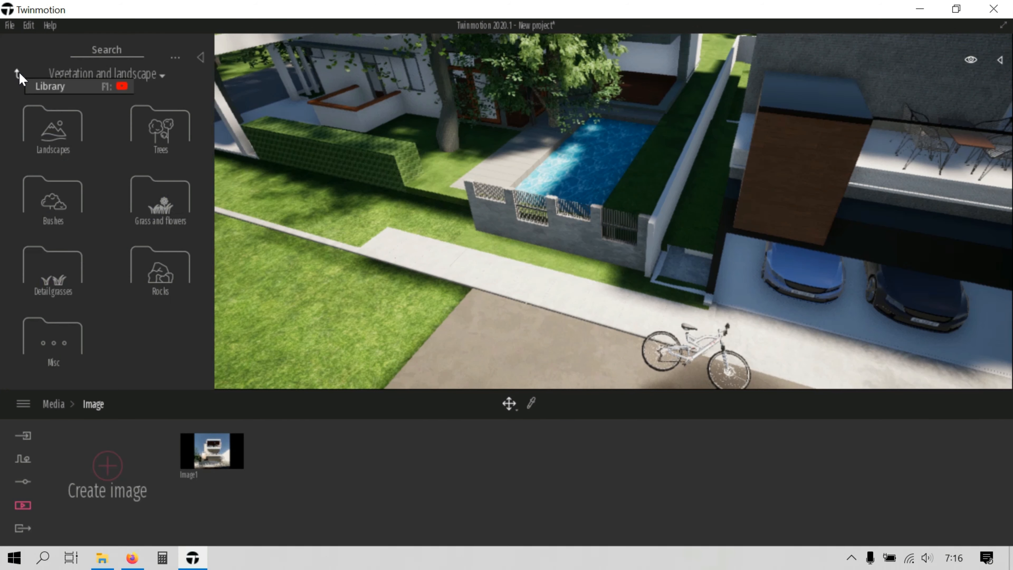
pyautogui.click(159, 131)
pyautogui.moveTo(208, 140); pyautogui.dragTo(192, 359)
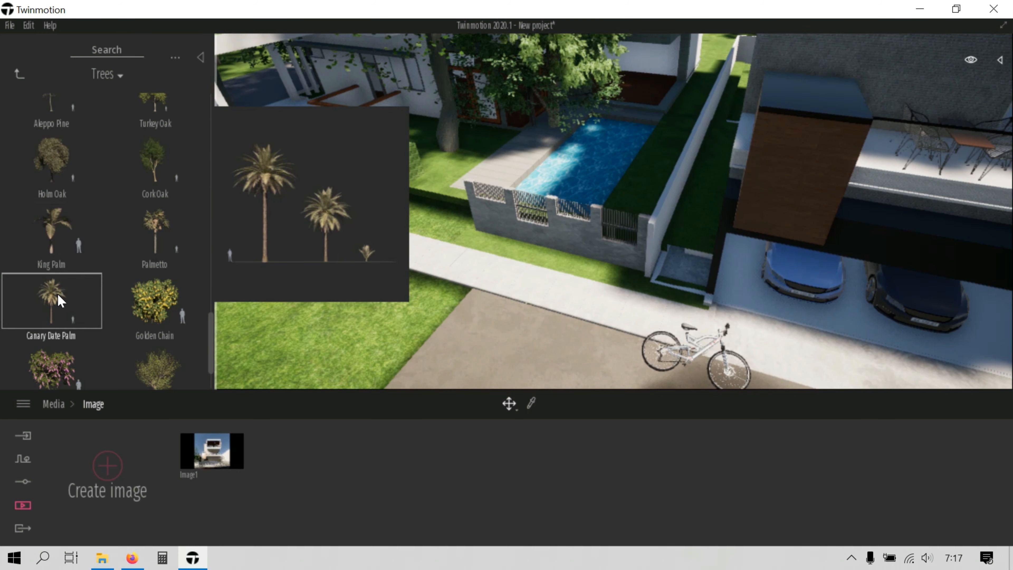
pyautogui.moveTo(150, 242); pyautogui.dragTo(689, 279)
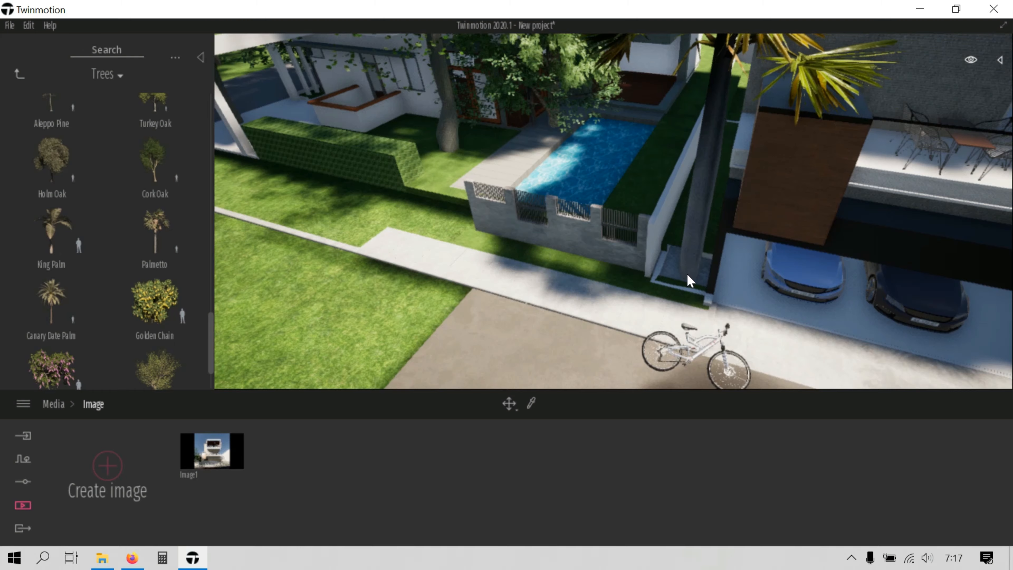
# - Set the Palmetto's age to 28% and shift it toward the pool garden's wall
pyautogui.moveTo(257, 479); pyautogui.dragTo(265, 491)
pyautogui.moveTo(368, 344); pyautogui.dragTo(600, 265)
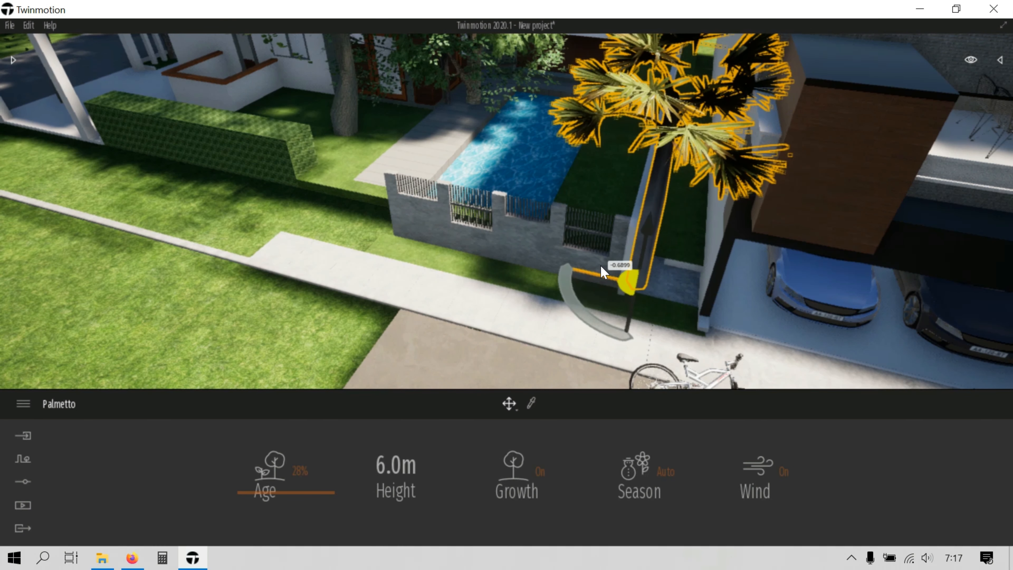
pyautogui.click(663, 296)
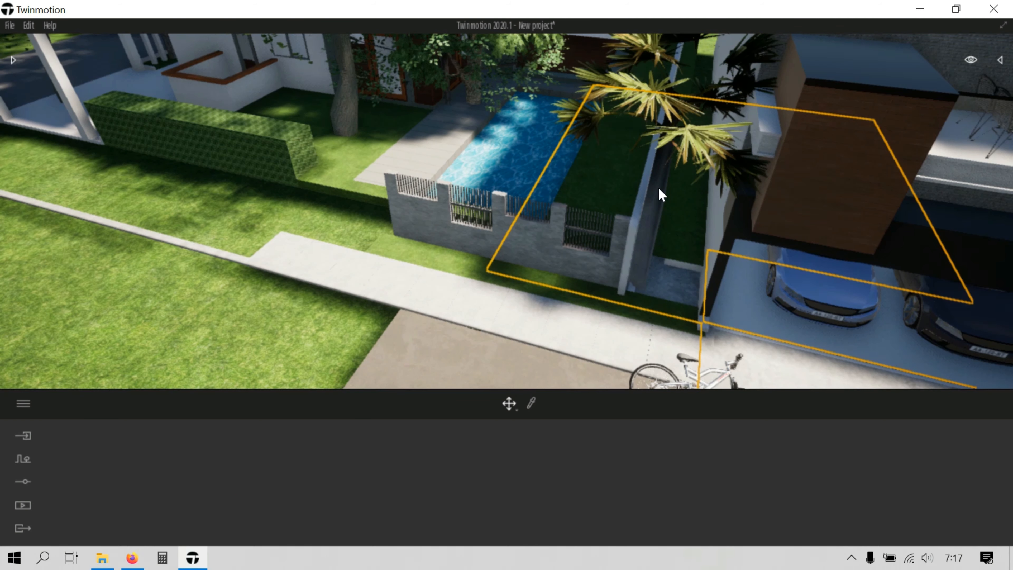
# - Move the Palmetto behind the front fence beside the pool and increase its age
pyautogui.click(647, 303)
pyautogui.moveTo(646, 304); pyautogui.dragTo(604, 252)
pyautogui.moveTo(281, 481); pyautogui.dragTo(466, 407)
pyautogui.scroll(5, 572, 265)
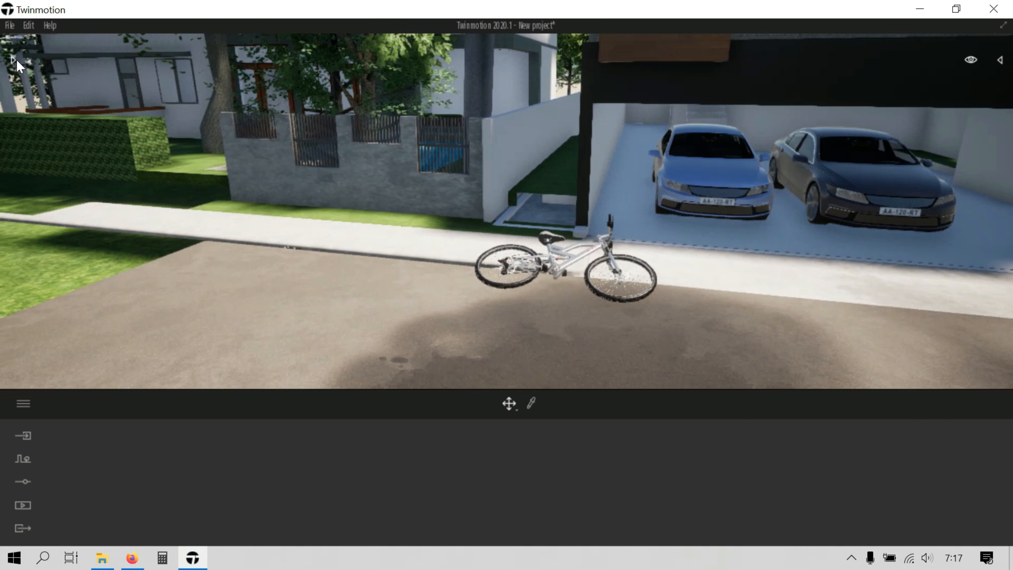
# - Try to scatter Long grass 02 on the grass strip along the front fence wall
pyautogui.click(15, 61)
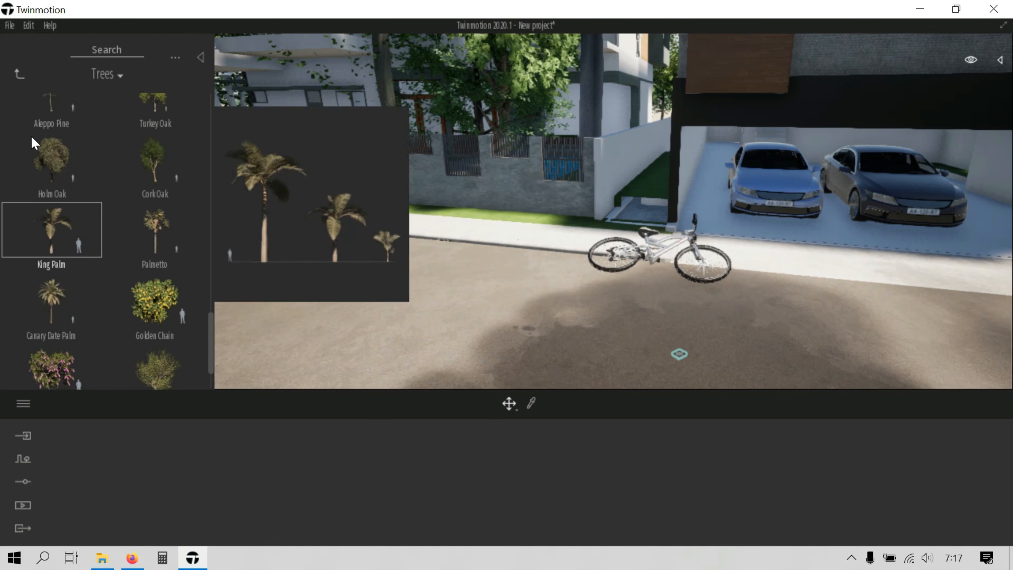
pyautogui.click(18, 76)
pyautogui.click(24, 463)
pyautogui.click(598, 478)
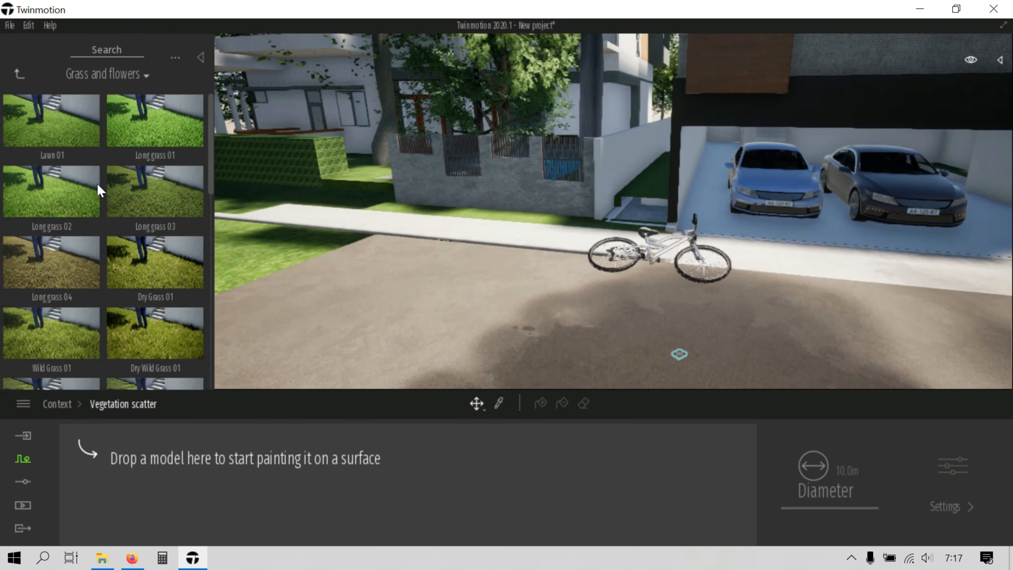
pyautogui.moveTo(64, 136)
pyautogui.moveTo(69, 195); pyautogui.dragTo(177, 455)
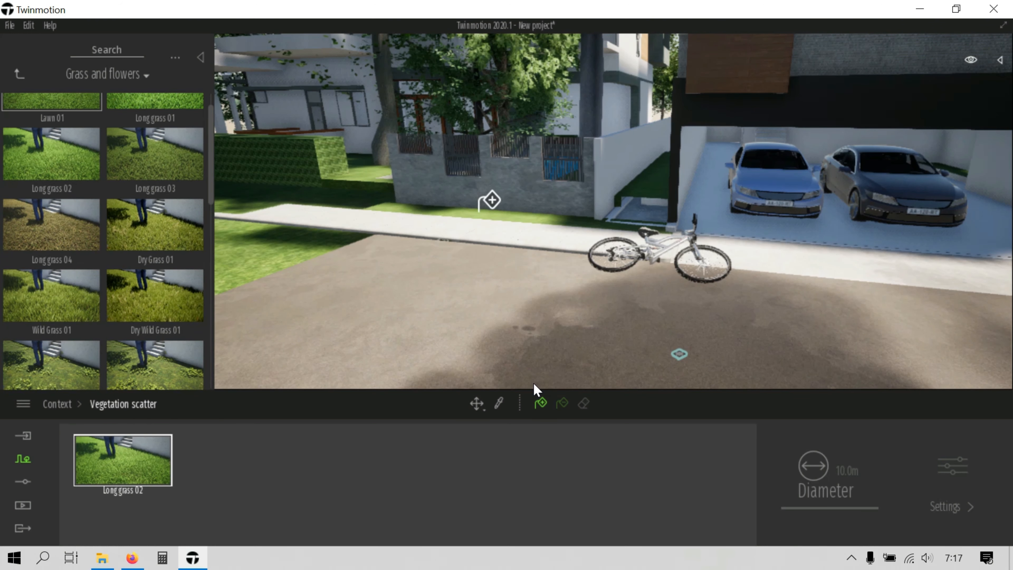
pyautogui.click(484, 221)
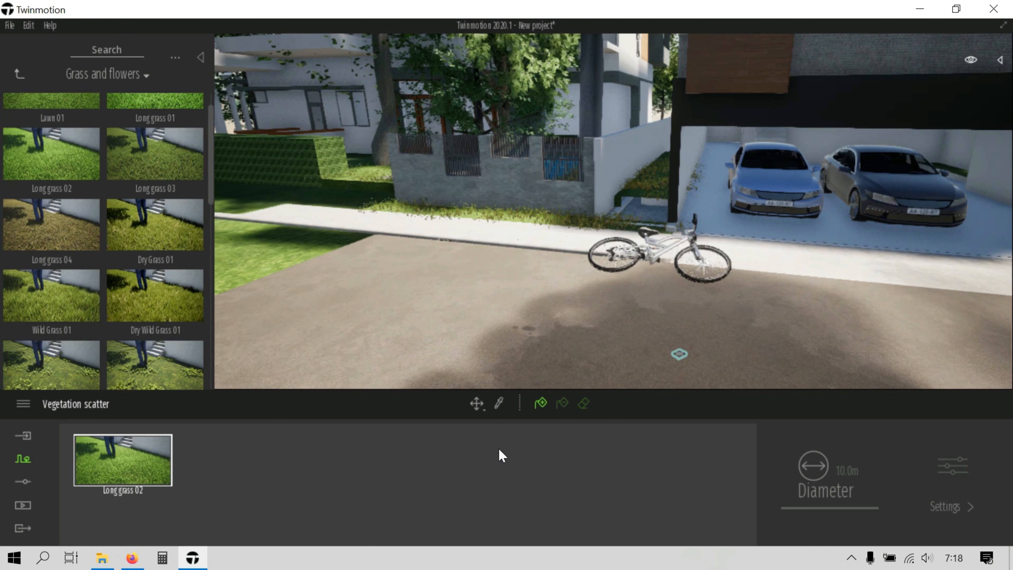
# - Reduce the size of the scattered Long grass 02 to 11% and discard the grass scatter
pyautogui.click(120, 454)
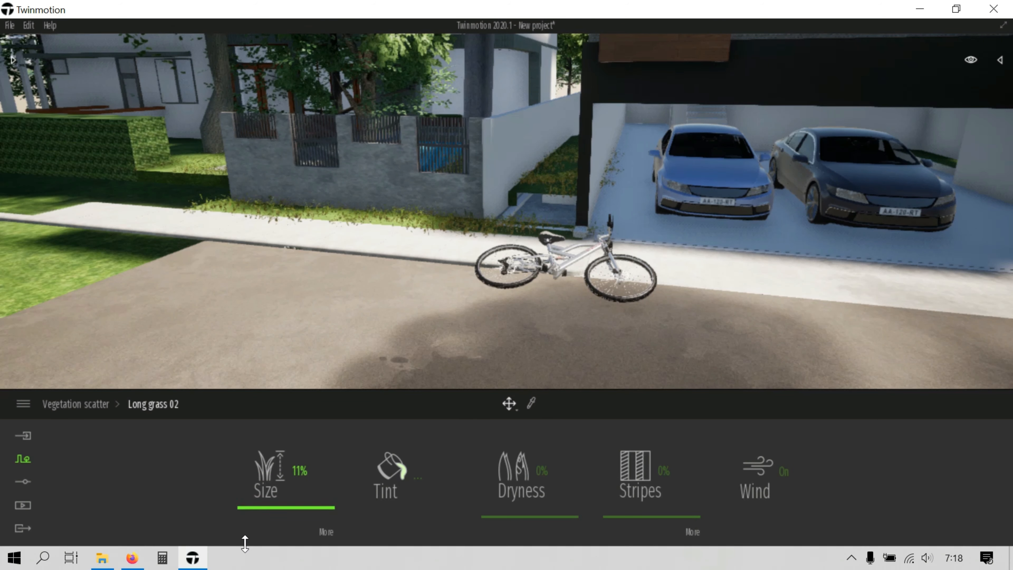
pyautogui.click(326, 531)
pyautogui.click(525, 431)
pyautogui.scroll(10, 456, 214)
pyautogui.scroll(-5, 410, 266)
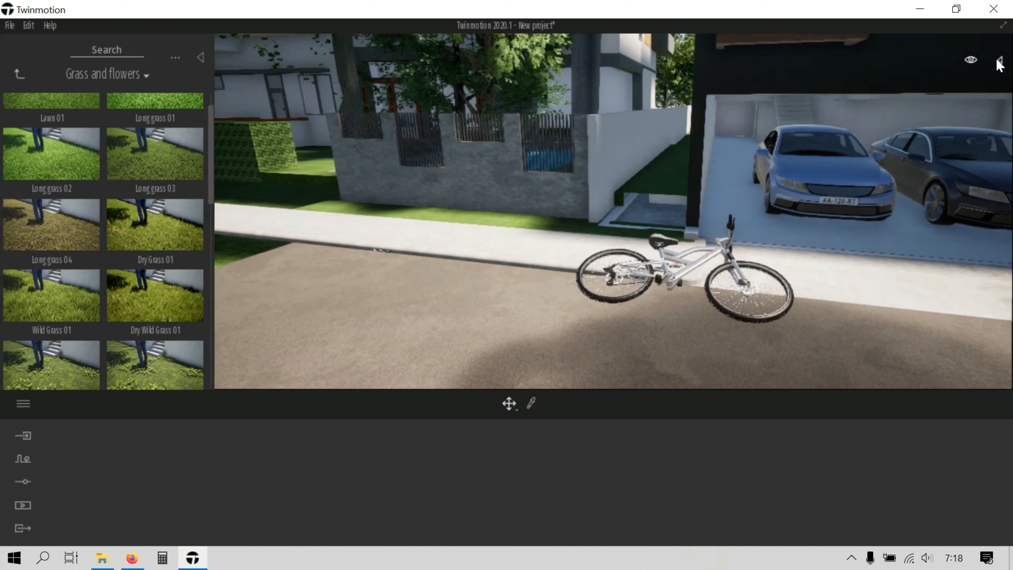
# - Toggle the visibility of Scatter vegetation 1 in the scene graph to check what it contains
pyautogui.click(999, 59)
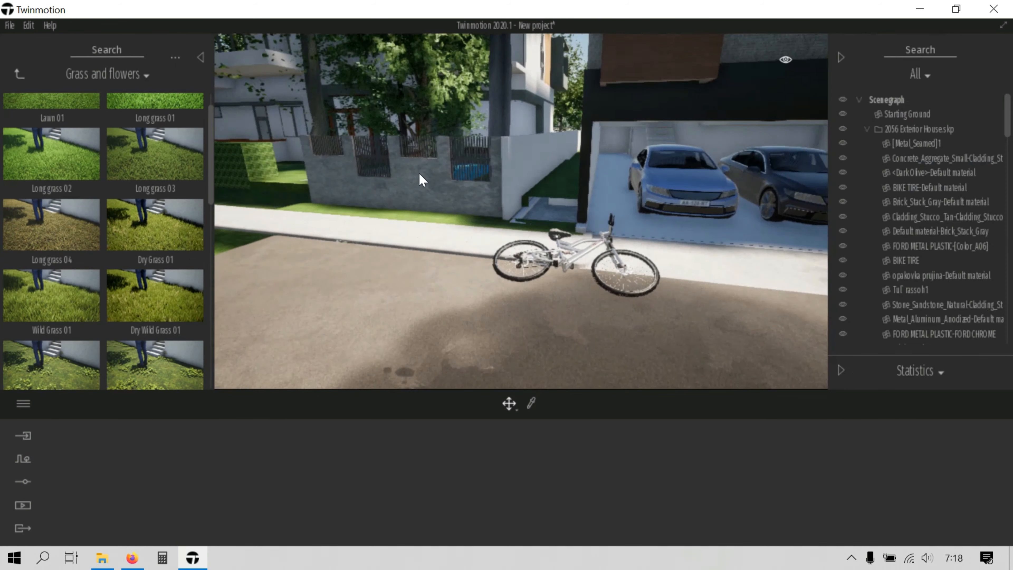
pyautogui.moveTo(1006, 130); pyautogui.dragTo(1010, 355)
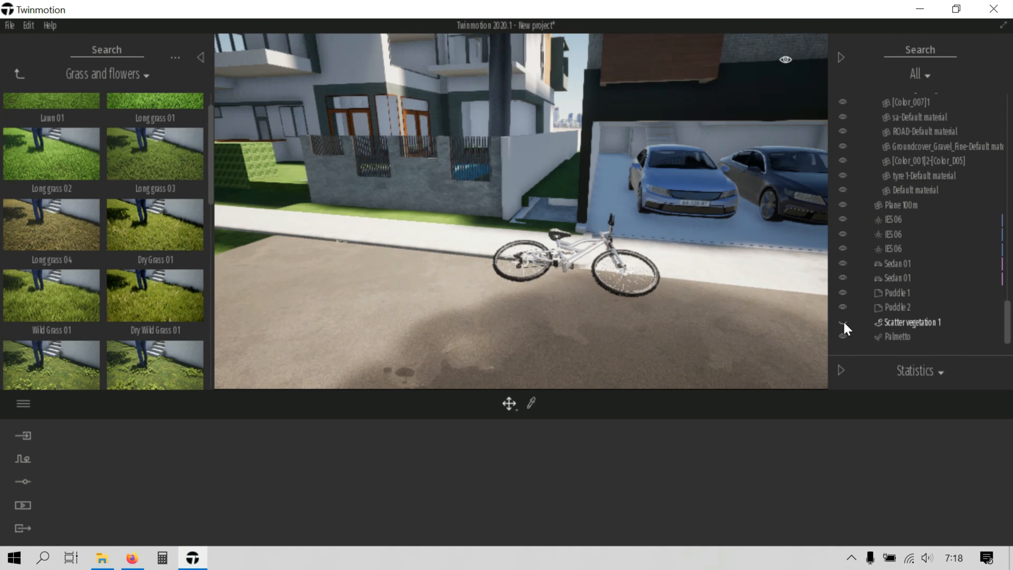
pyautogui.click(841, 55)
# - Place a Common fern 2 on the grass strip by the front fence wall and set its size to 48%
pyautogui.click(19, 78)
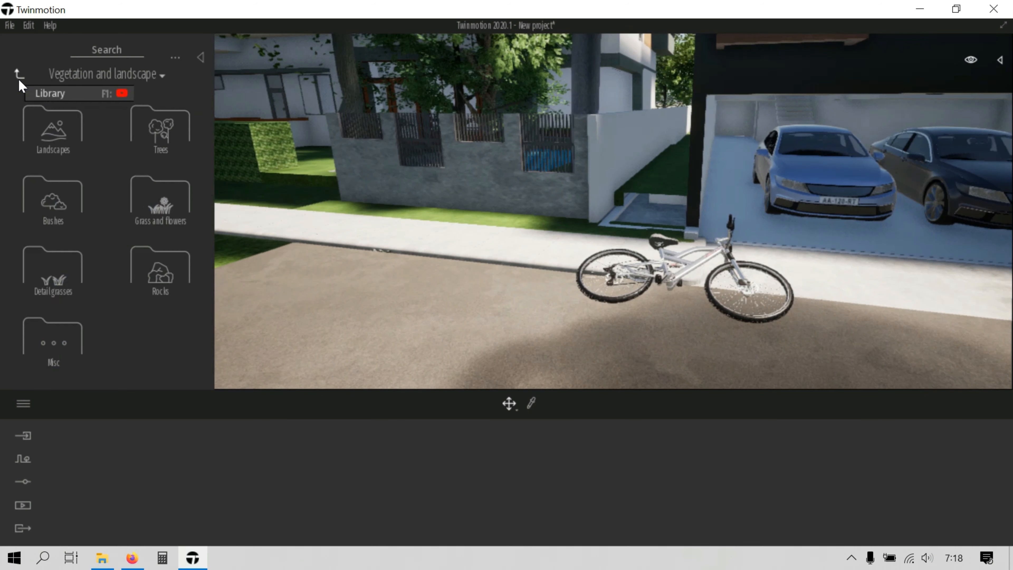
pyautogui.click(36, 209)
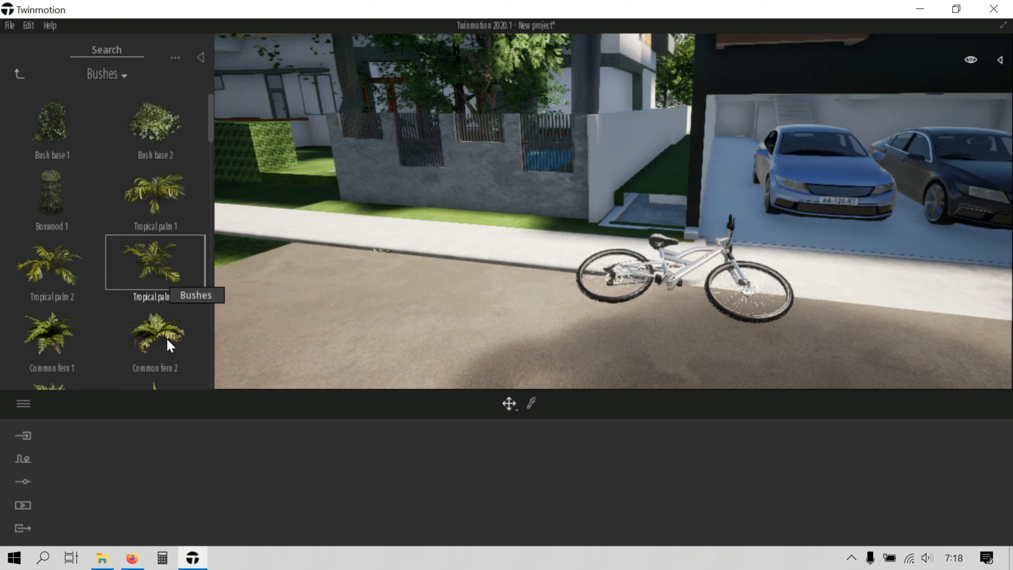
pyautogui.click(554, 228)
pyautogui.moveTo(435, 455); pyautogui.dragTo(443, 474)
pyautogui.click(436, 303)
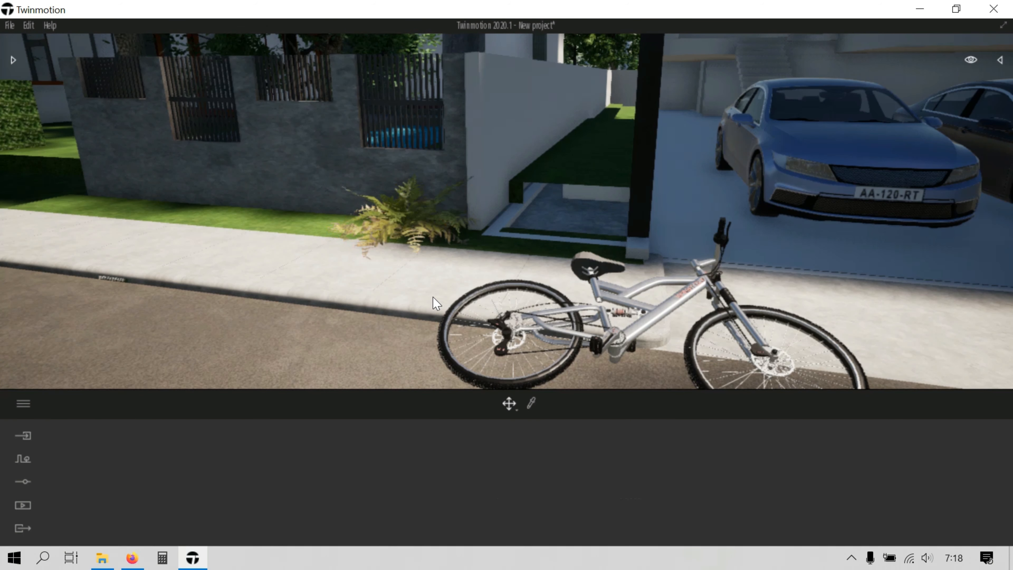
# - Copy the fern as instances spaced 1.06 m apart in a row along the front fence wall
pyautogui.moveTo(419, 252); pyautogui.dragTo(617, 240, button='right')
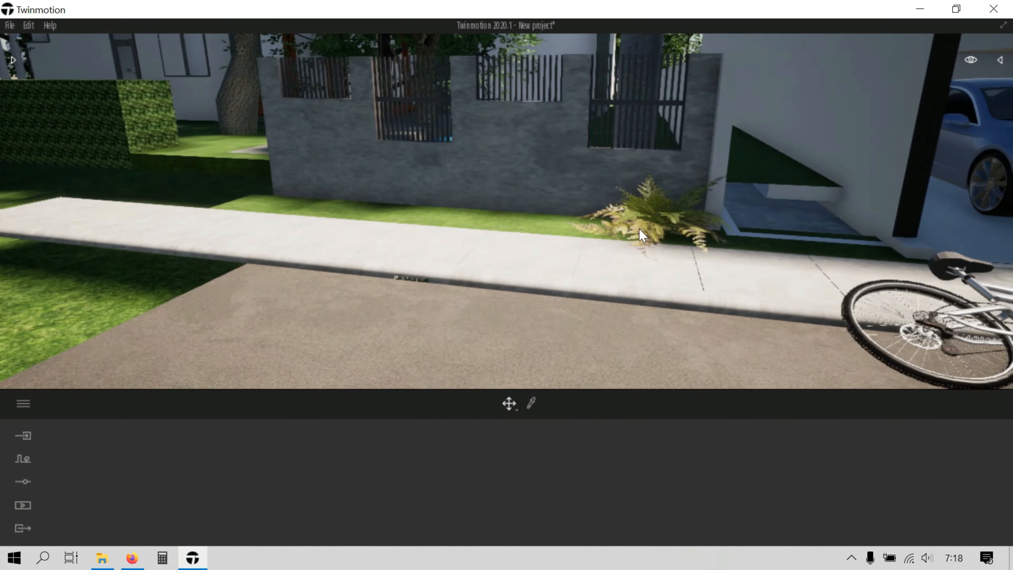
pyautogui.click(618, 243)
pyautogui.moveTo(612, 234); pyautogui.dragTo(504, 245)
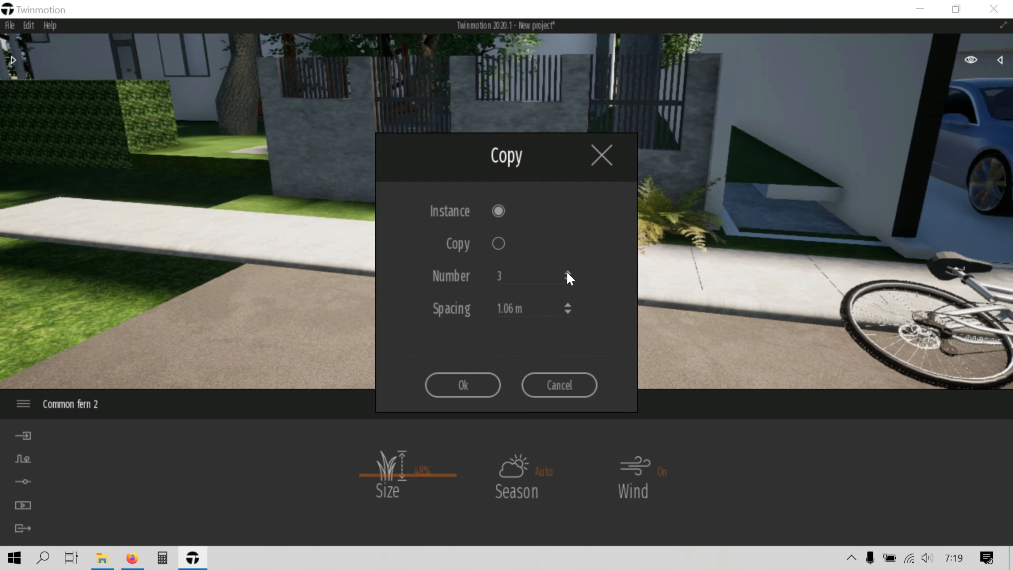
pyautogui.click(484, 384)
pyautogui.press('Escape')
pyautogui.press('d')
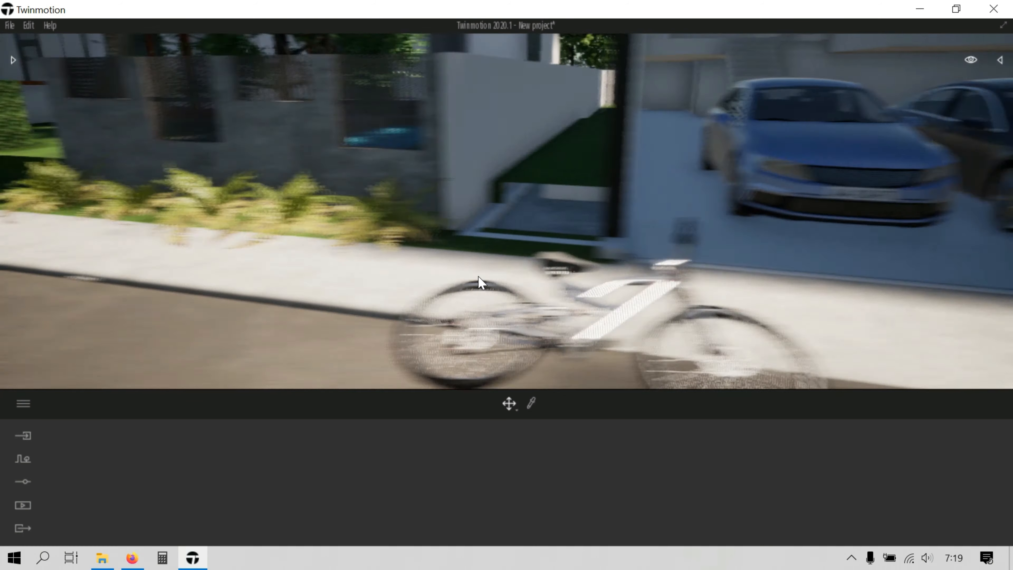
# - Place a Golden Bamboo on the grass in the passage between the boundary wall and the garage, and set its age to 71%
pyautogui.click(343, 482)
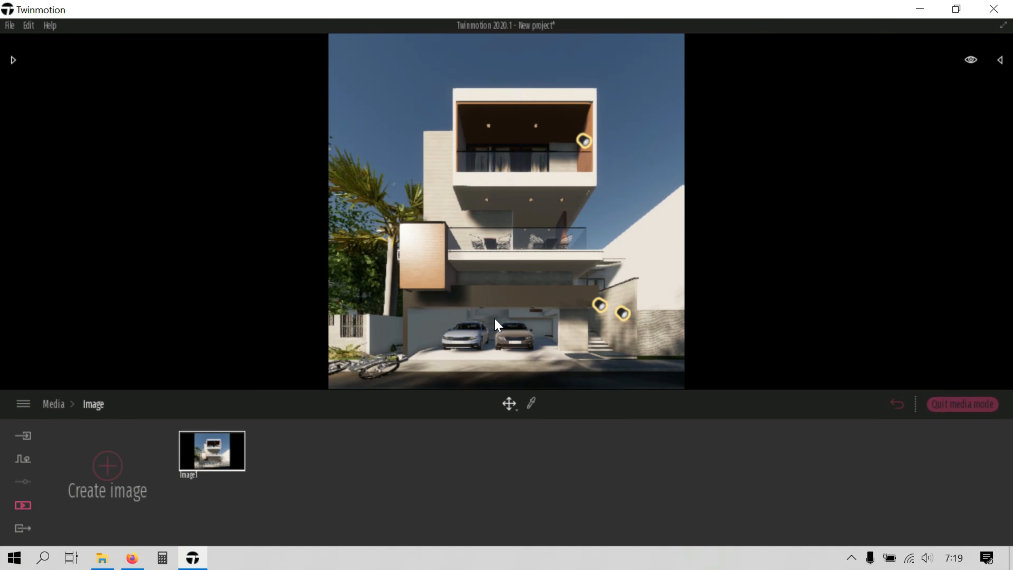
pyautogui.click(941, 404)
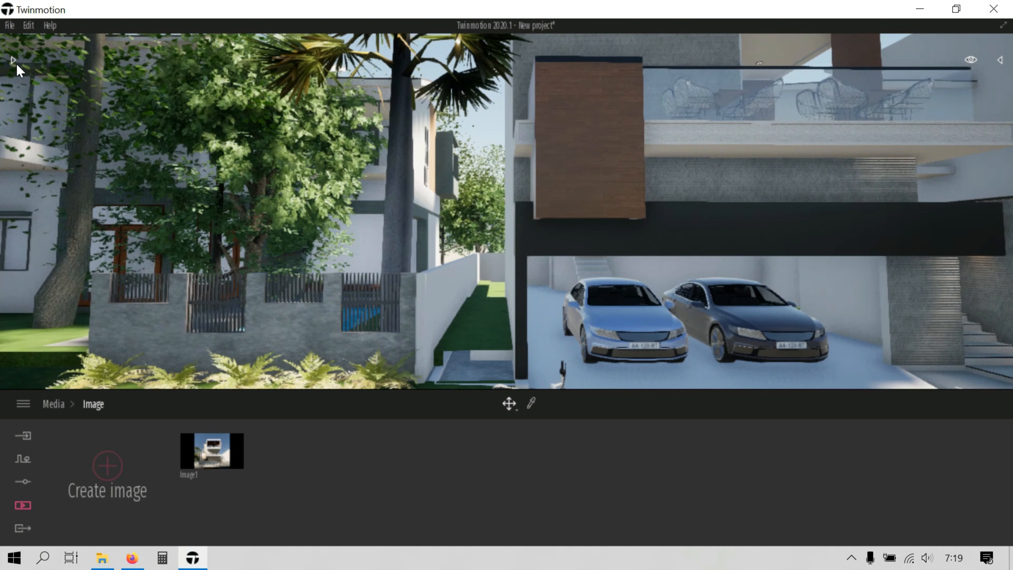
pyautogui.click(13, 60)
pyautogui.click(19, 73)
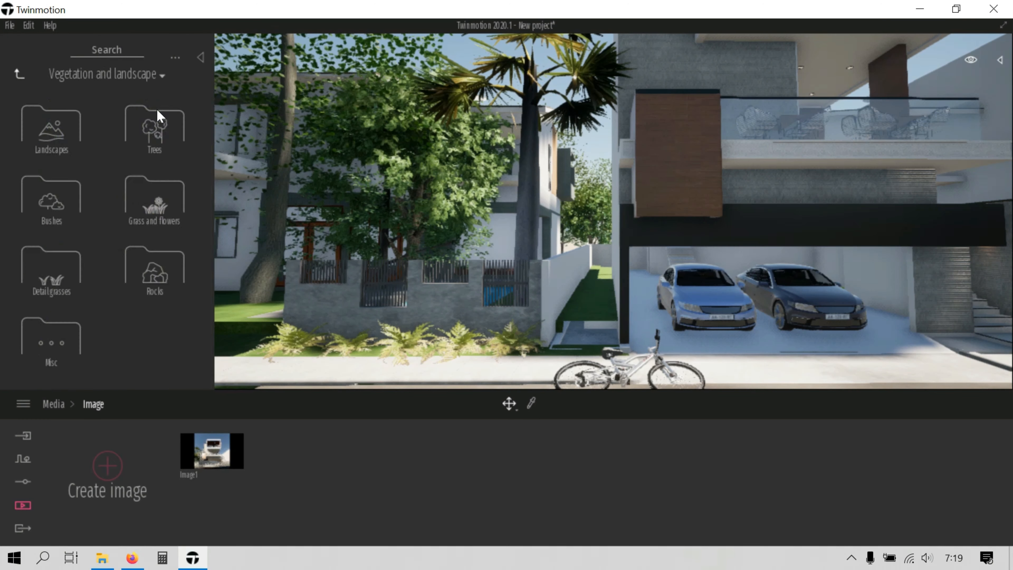
pyautogui.click(157, 116)
pyautogui.moveTo(210, 120); pyautogui.dragTo(184, 370)
pyautogui.moveTo(54, 354)
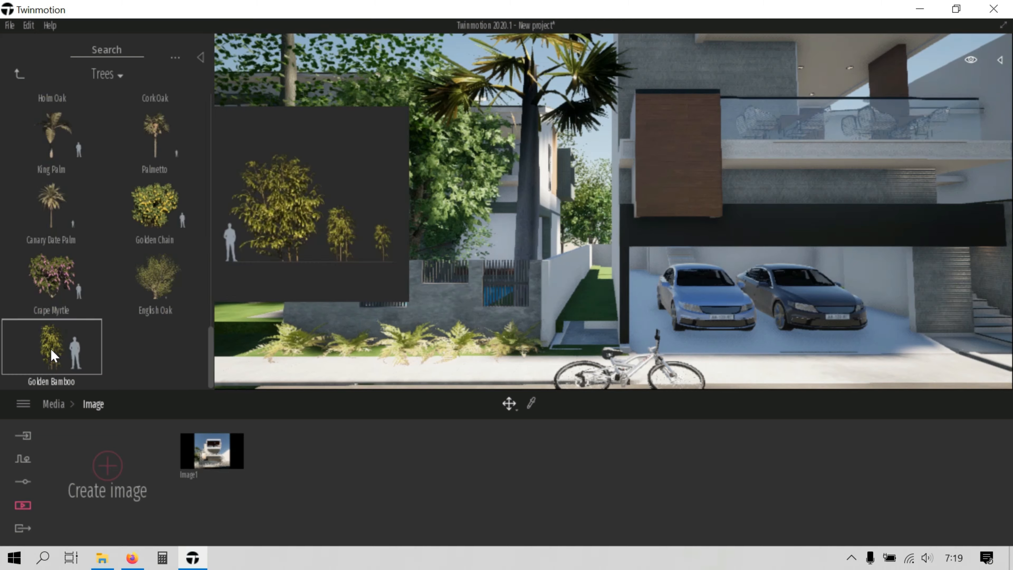
pyautogui.moveTo(595, 295)
pyautogui.mouseDown()
pyautogui.moveTo(596, 317)
pyautogui.moveTo(585, 310)
pyautogui.mouseUp()
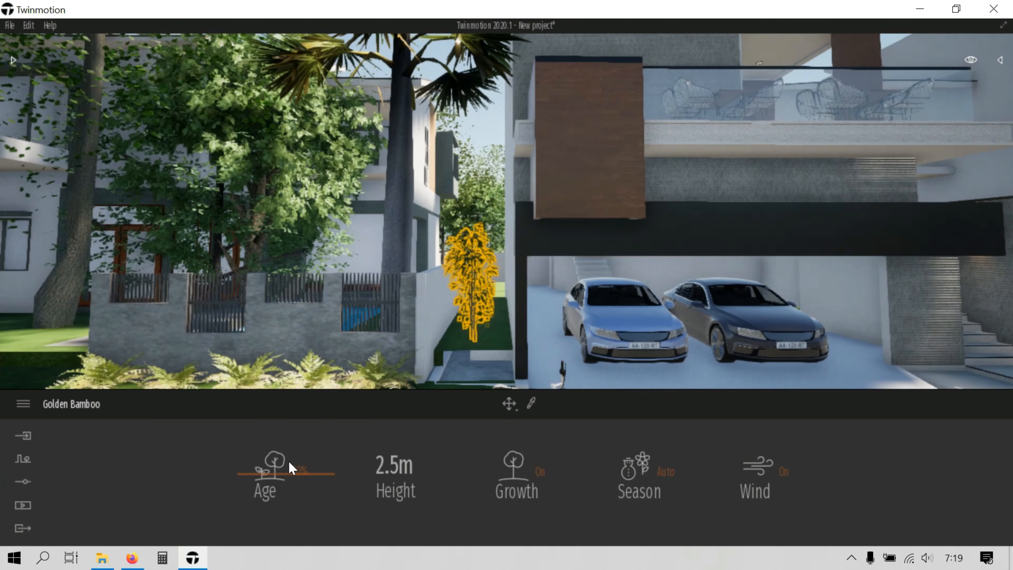
pyautogui.moveTo(265, 475); pyautogui.dragTo(260, 403)
pyautogui.moveTo(284, 435); pyautogui.dragTo(275, 454)
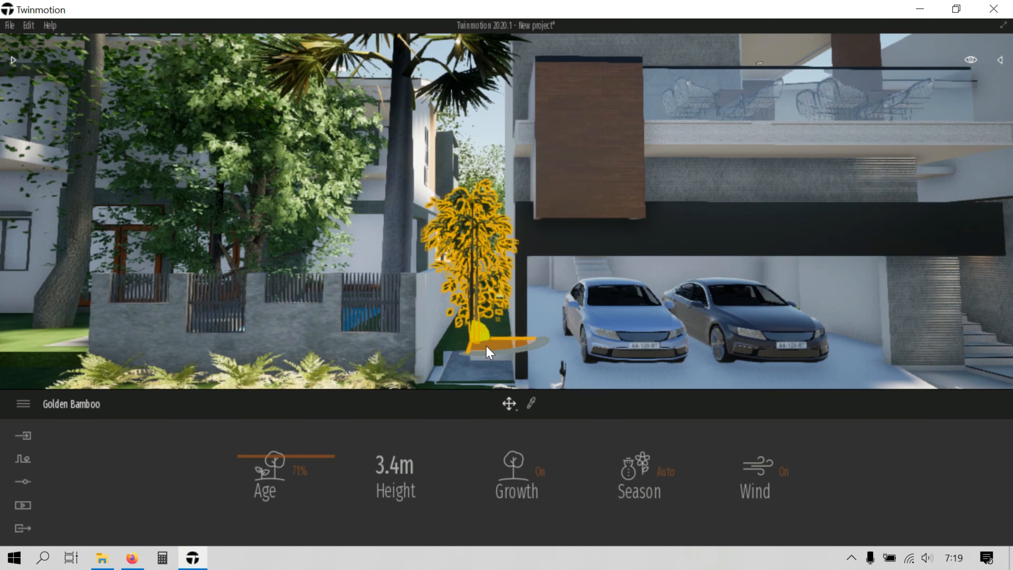
# - Copy the bamboo sideways across the passage and check the planting in the Image1 view
pyautogui.moveTo(505, 343)
pyautogui.mouseDown()
pyautogui.moveTo(487, 344)
pyautogui.moveTo(519, 341)
pyautogui.mouseUp()
pyautogui.click(458, 397)
pyautogui.press('Escape')
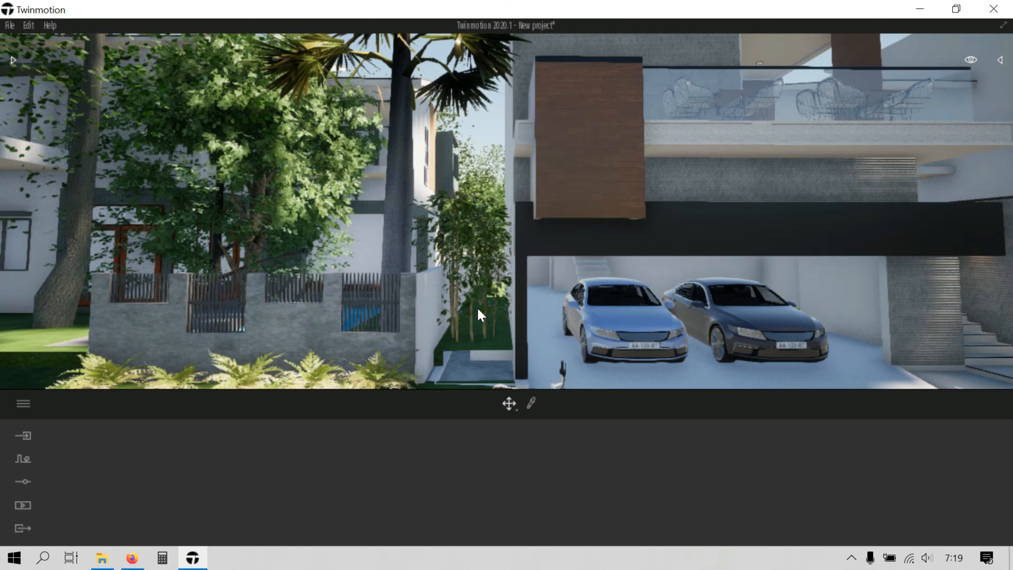
pyautogui.moveTo(477, 309); pyautogui.dragTo(209, 428, button='right')
pyautogui.click(23, 506)
pyautogui.click(211, 448)
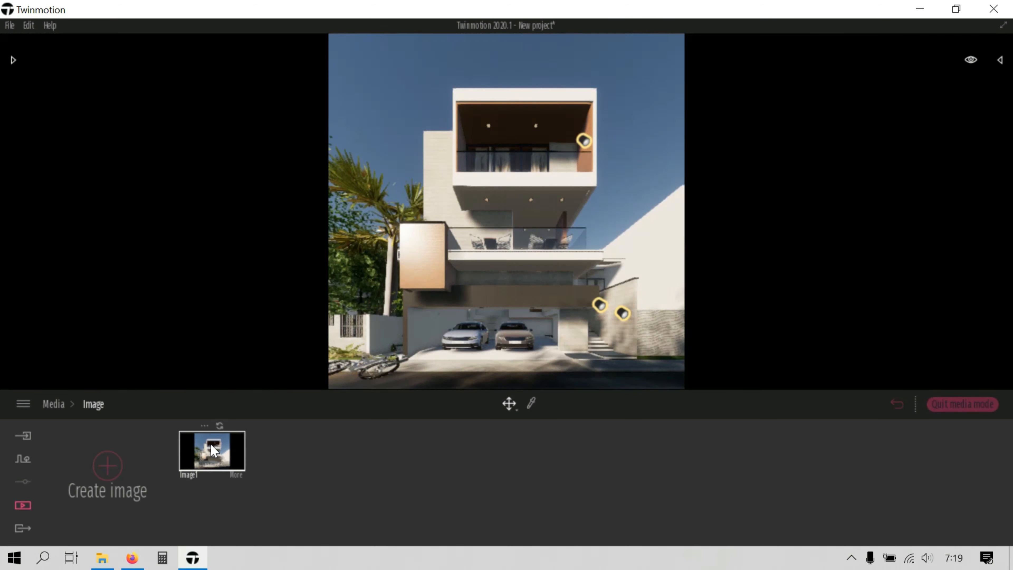
# - Remove the Golden Bamboos from the passage beside the garage
pyautogui.click(945, 408)
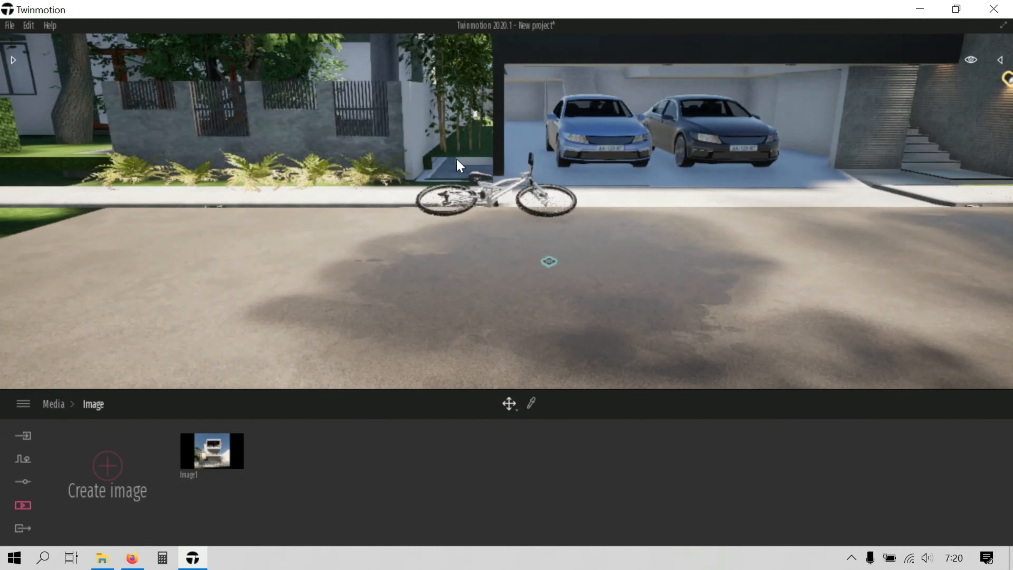
pyautogui.click(459, 276)
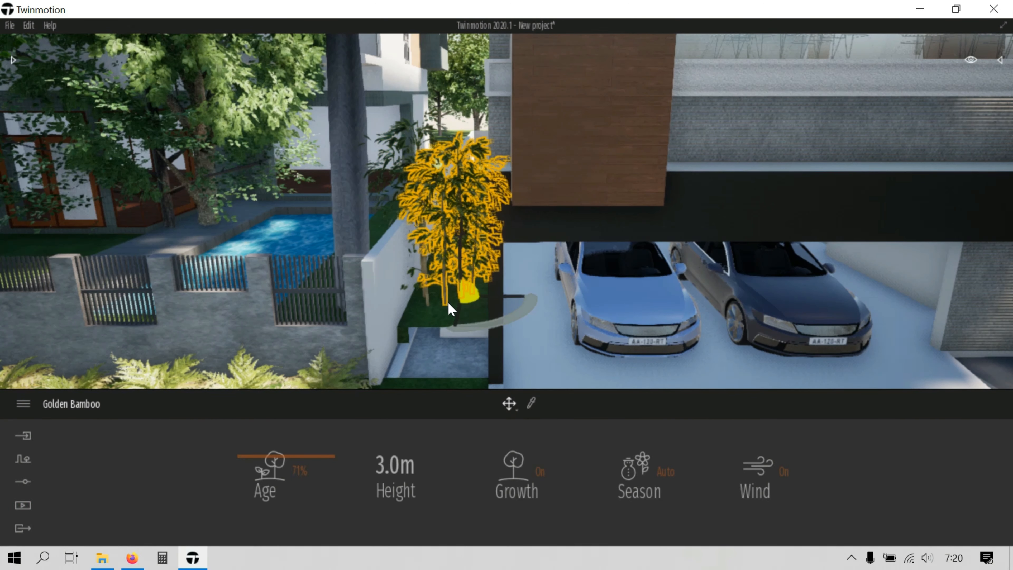
pyautogui.moveTo(448, 303); pyautogui.dragTo(434, 276)
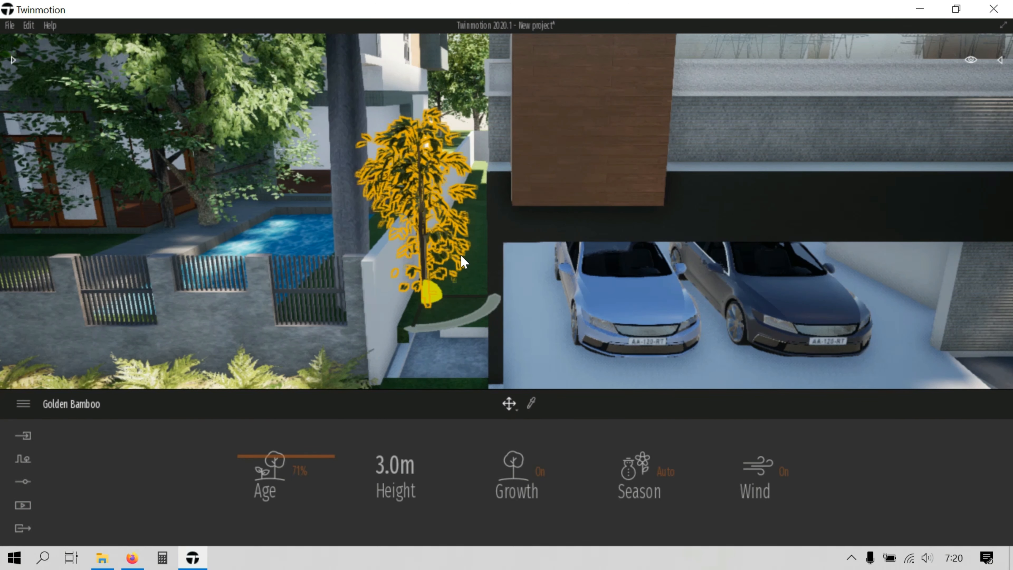
pyautogui.press('Delete')
# - Place a Golden Bamboo with age 57% on the front grass strip beside the garage and copy it alongside
pyautogui.moveTo(461, 255); pyautogui.dragTo(459, 282, button='right')
pyautogui.click(14, 60)
pyautogui.moveTo(53, 346); pyautogui.dragTo(550, 312)
pyautogui.moveTo(282, 480)
pyautogui.mouseDown()
pyautogui.moveTo(260, 464)
pyautogui.moveTo(260, 428)
pyautogui.moveTo(278, 473)
pyautogui.mouseUp()
pyautogui.moveTo(455, 338); pyautogui.dragTo(486, 332)
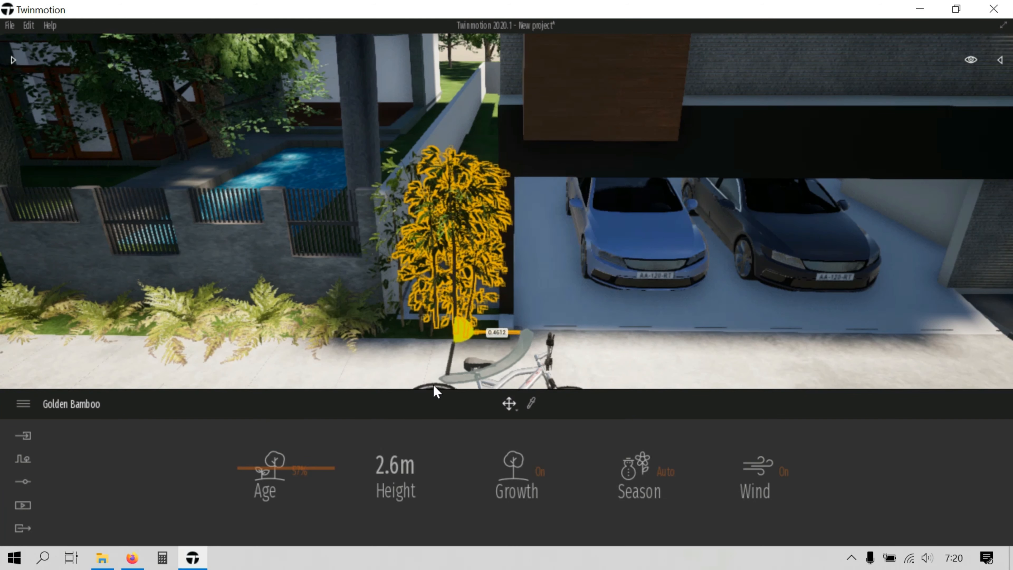
pyautogui.click(325, 261)
pyautogui.click(228, 444)
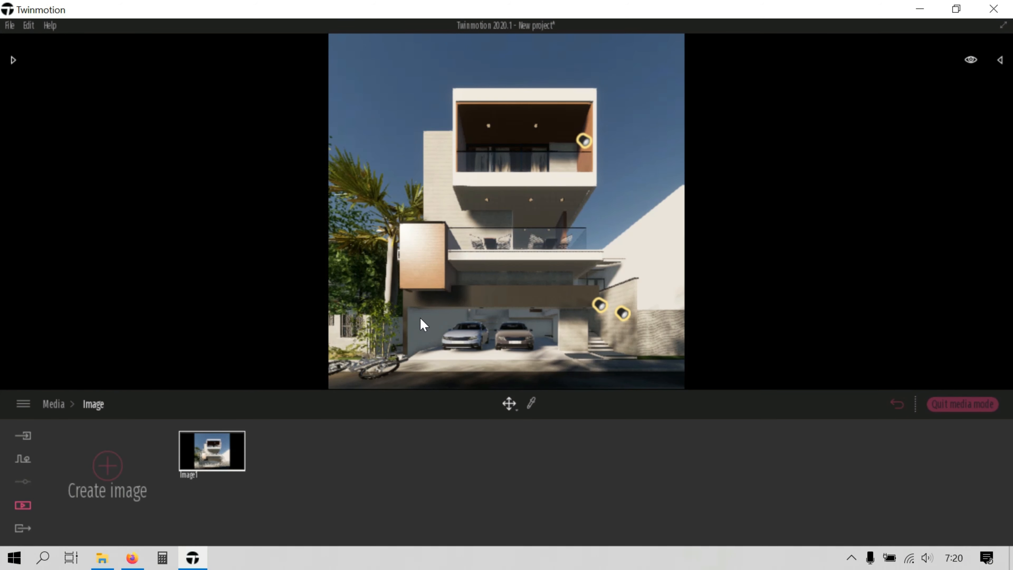
# - Select both front bamboos and copy them as one instance with a spacing of 1.17 m
pyautogui.click(960, 405)
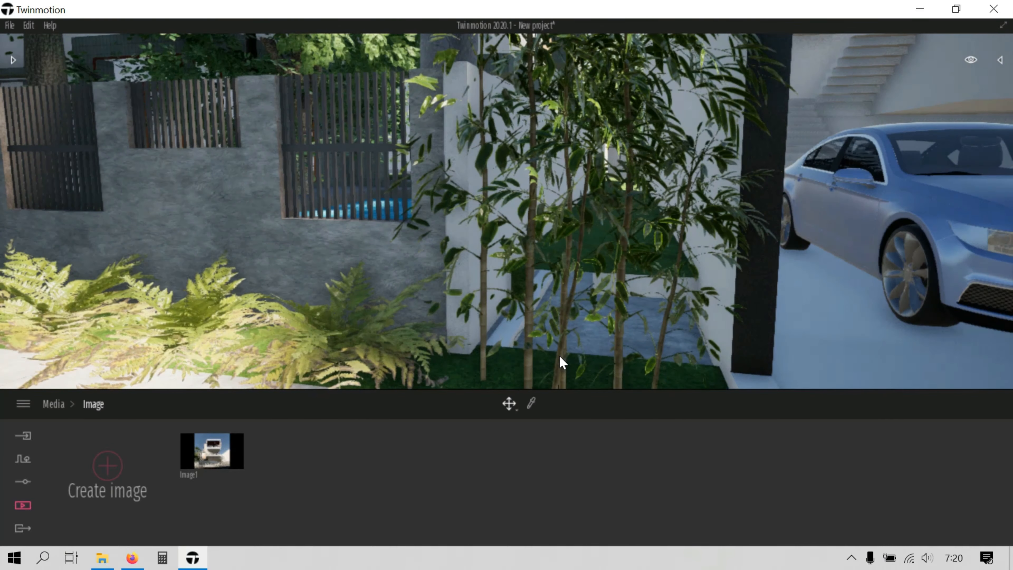
pyautogui.click(615, 362)
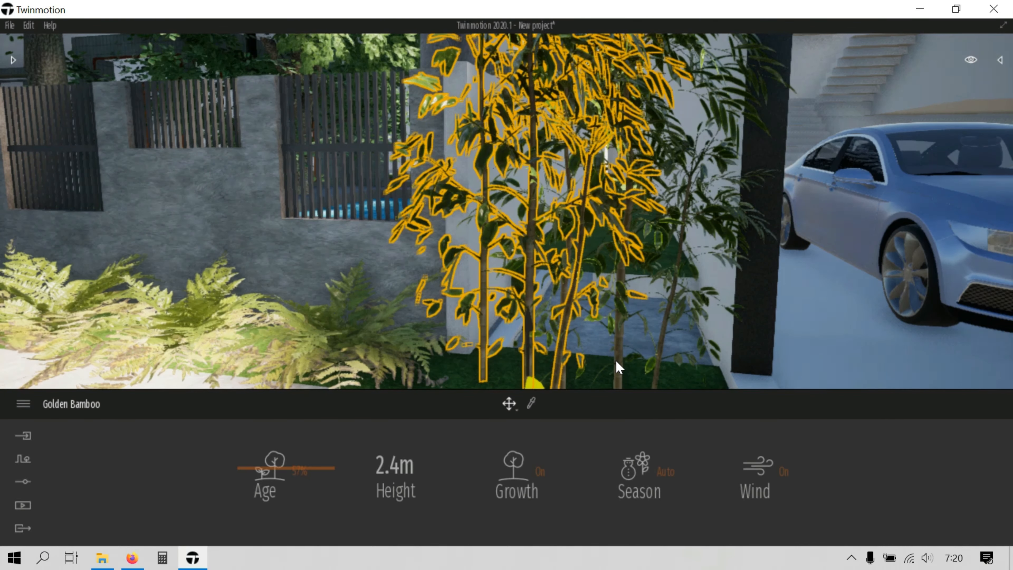
pyautogui.keyDown('ctrl'); pyautogui.click(530, 357); pyautogui.keyUp('ctrl')
pyautogui.moveTo(531, 357); pyautogui.dragTo(536, 383, button='right')
pyautogui.keyDown('shift'); pyautogui.moveTo(576, 351); pyautogui.dragTo(624, 264); pyautogui.keyUp('shift')
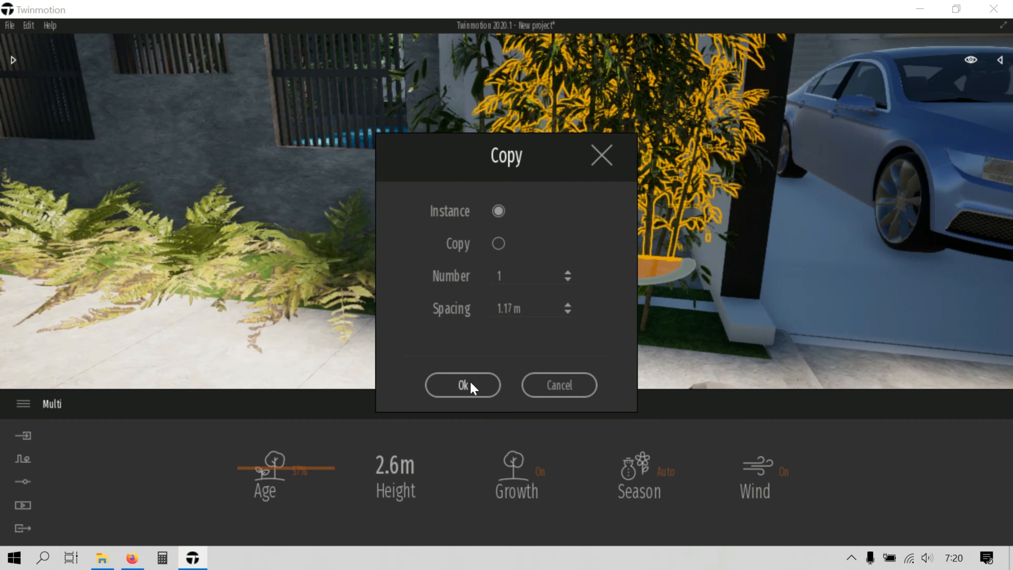
pyautogui.click(470, 386)
# - Reposition the copied bamboos behind the front pair and increase their age, checking the Image1 view
pyautogui.moveTo(617, 228); pyautogui.dragTo(620, 264)
pyautogui.moveTo(264, 471)
pyautogui.mouseDown()
pyautogui.moveTo(261, 457)
pyautogui.moveTo(269, 461)
pyautogui.mouseUp()
pyautogui.click(23, 505)
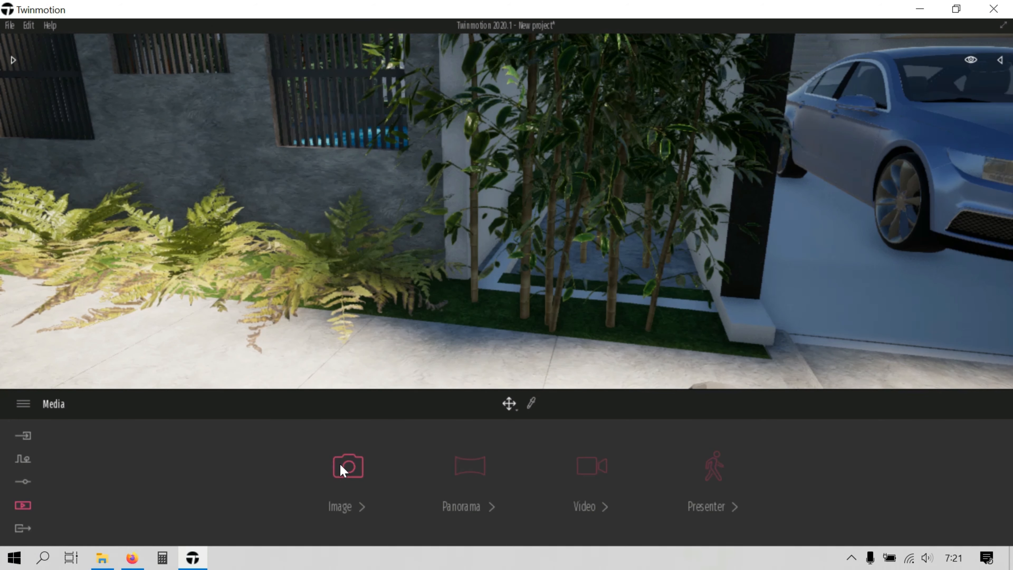
pyautogui.click(343, 466)
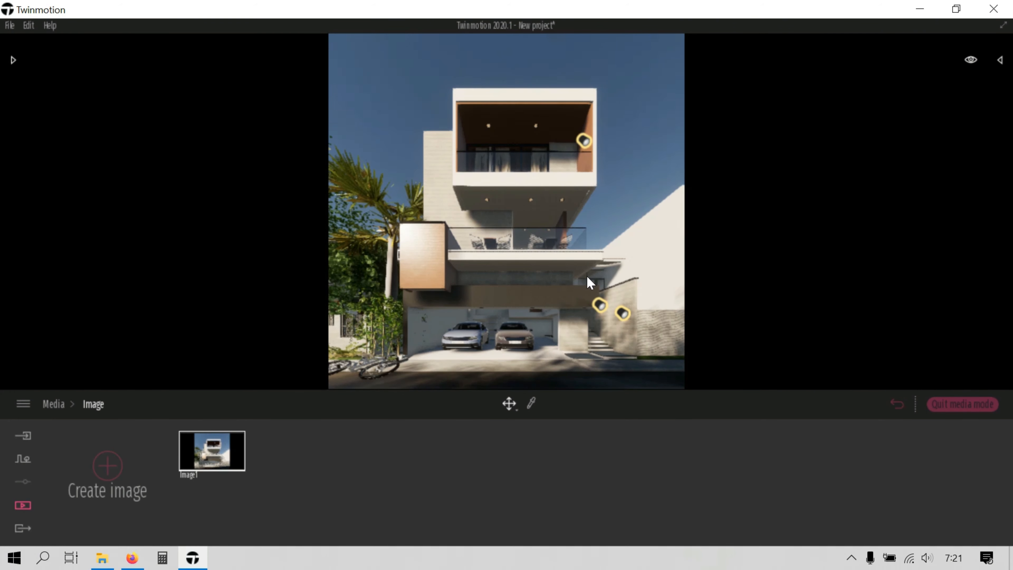
# - Place a Common fern 1 on the grass strip by the wavy boundary wall and set its size to 51%
pyautogui.click(961, 404)
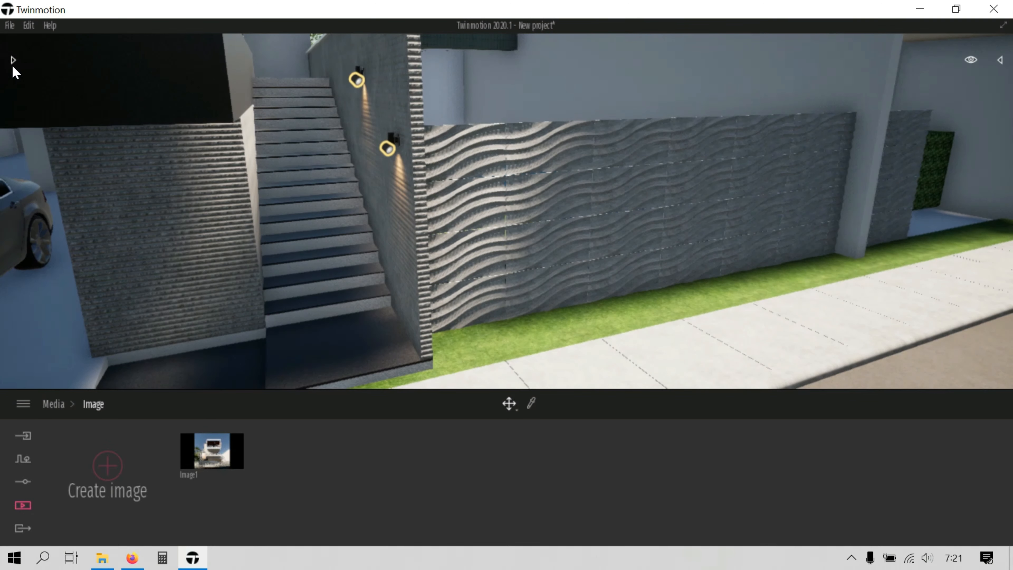
pyautogui.click(12, 60)
pyautogui.click(19, 73)
pyautogui.click(58, 191)
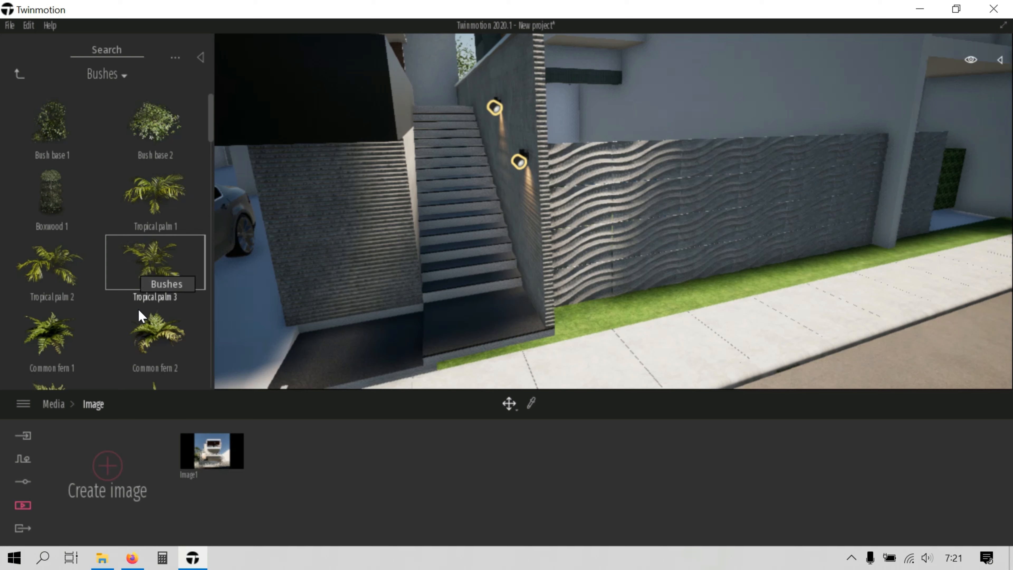
pyautogui.moveTo(49, 326); pyautogui.dragTo(591, 319)
pyautogui.moveTo(378, 487); pyautogui.dragTo(378, 473)
# - Copy the fern as four instances spaced 0.89 m apart along the wavy wall and check the Image1 view
pyautogui.keyDown('ctrl'); pyautogui.moveTo(444, 362); pyautogui.dragTo(532, 334); pyautogui.keyUp('ctrl')
pyautogui.click(566, 271)
pyautogui.click(566, 271)
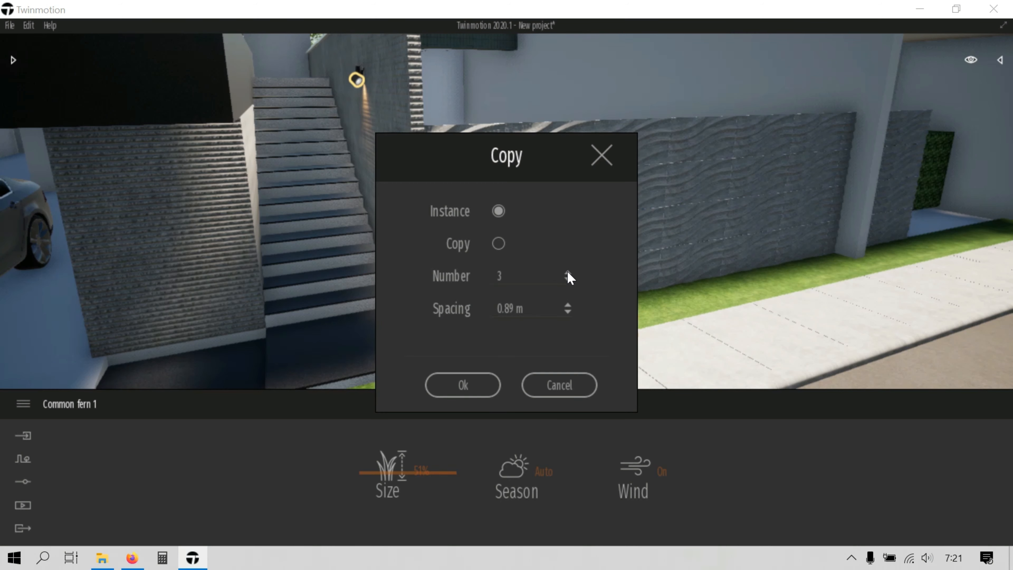
pyautogui.click(566, 271)
pyautogui.click(458, 381)
pyautogui.press('Escape')
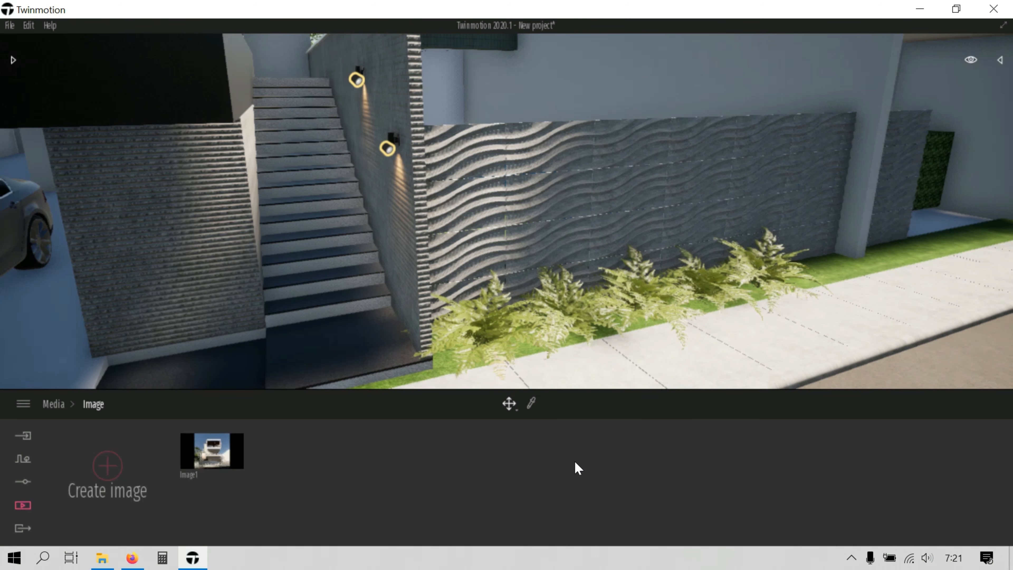
pyautogui.click(212, 453)
# - Place an Apple Tree on the grass beside the neighbouring pool behind the wavy wall and increase its age
pyautogui.click(937, 403)
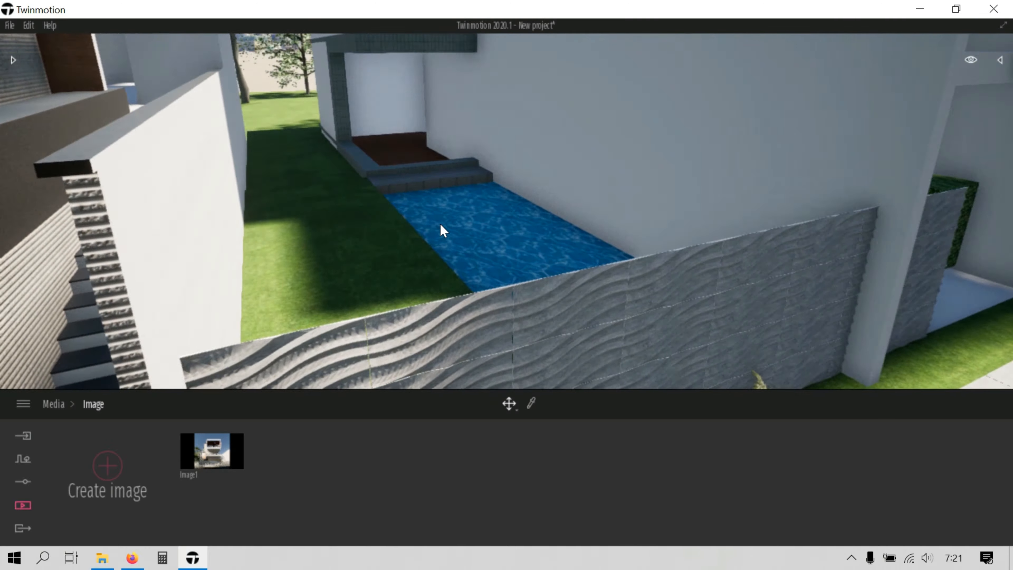
pyautogui.keyDown('shift'); pyautogui.moveTo(440, 224); pyautogui.dragTo(459, 196, button='middle'); pyautogui.keyUp('shift')
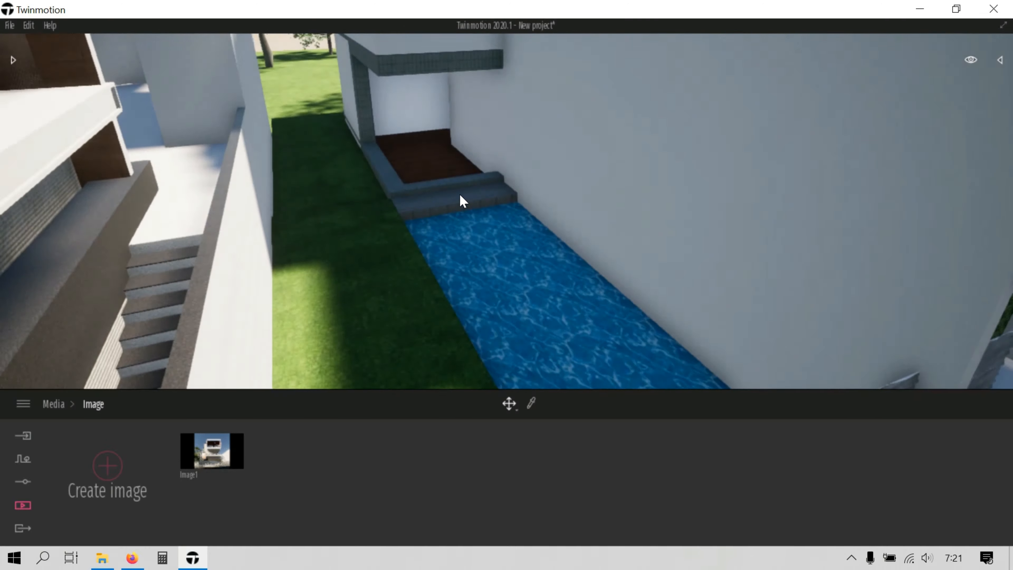
pyautogui.scroll(-4, 459, 195)
pyautogui.click(13, 60)
pyautogui.click(19, 74)
pyautogui.click(146, 114)
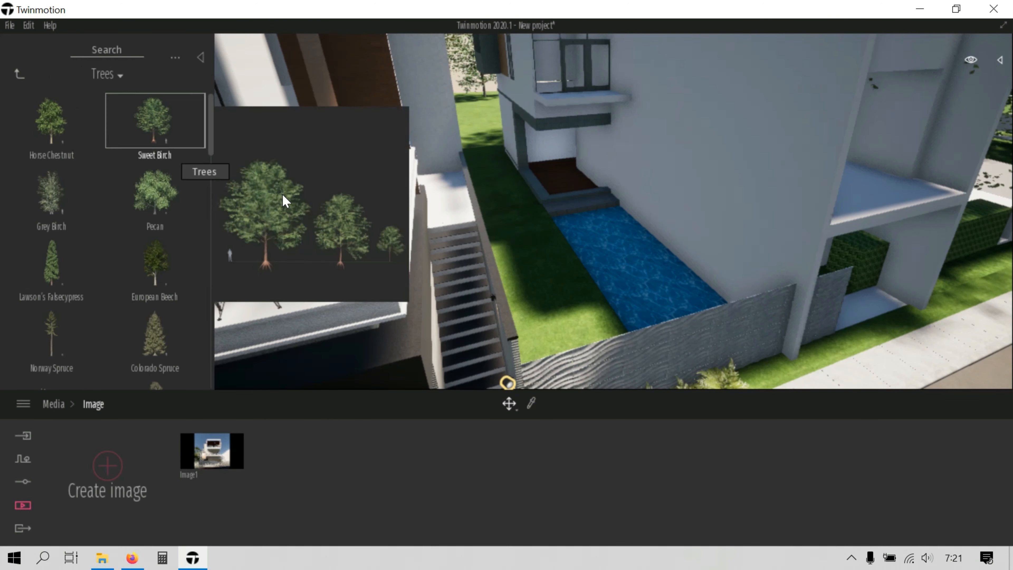
pyautogui.scroll(-5, 148, 319)
pyautogui.scroll(-10, 149, 320)
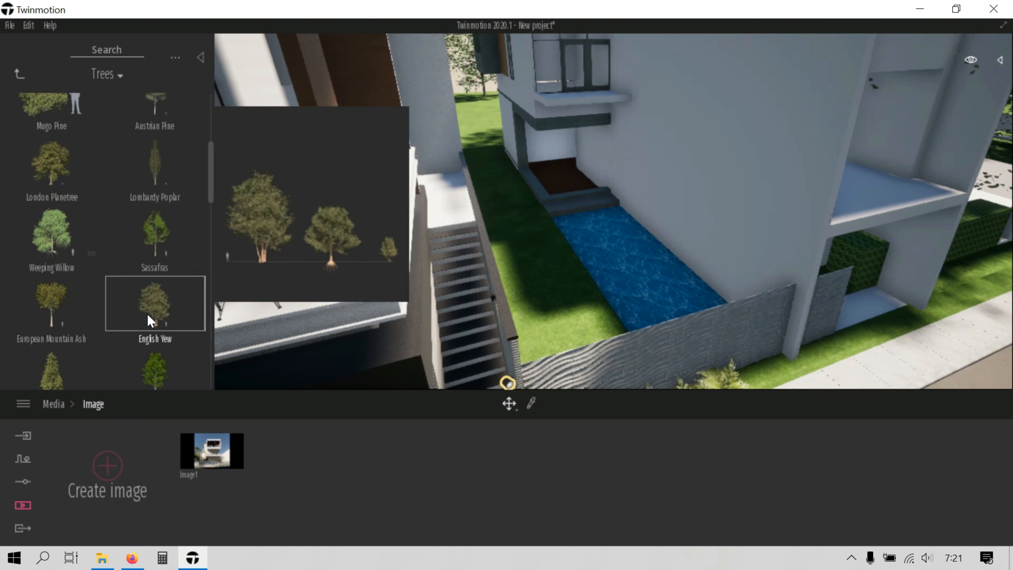
pyautogui.scroll(-10, 151, 320)
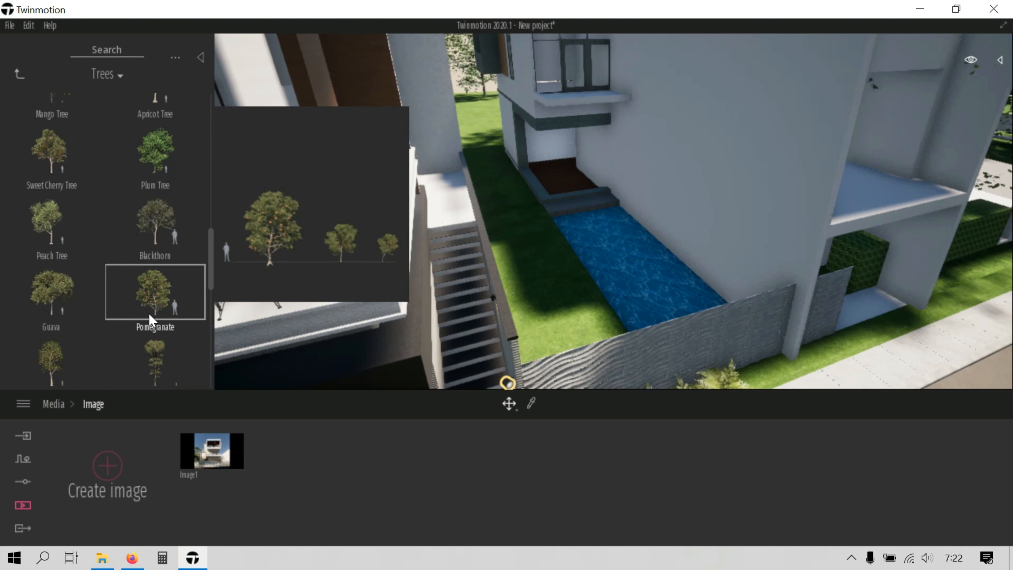
pyautogui.scroll(-3, 151, 319)
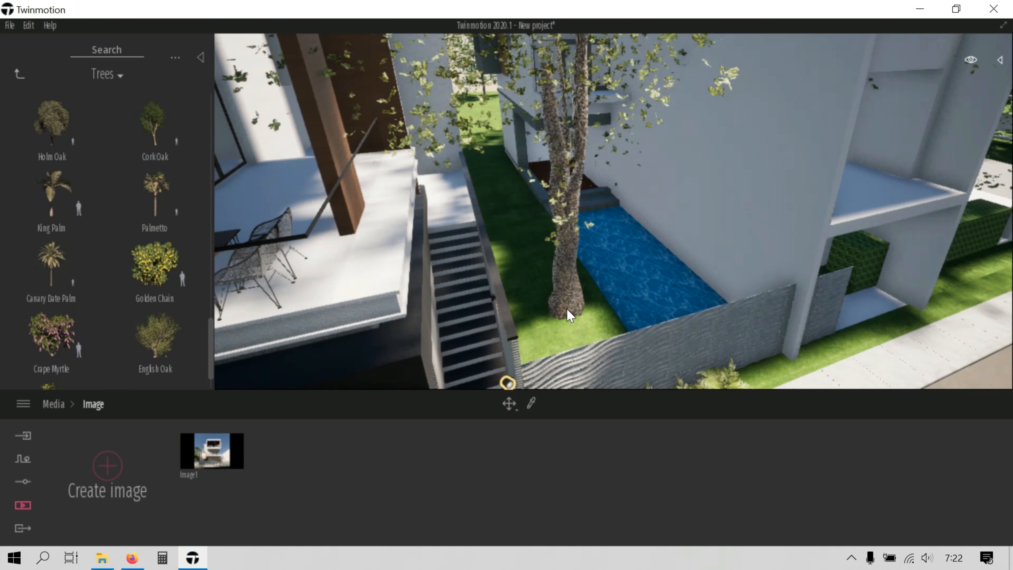
pyautogui.scroll(2, 103, 302)
pyautogui.scroll(10, 106, 299)
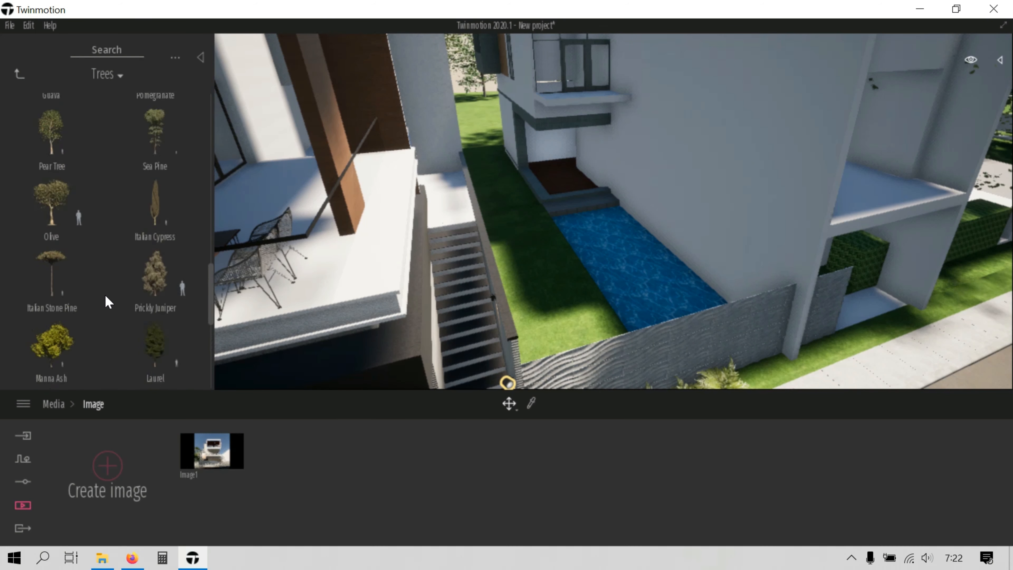
pyautogui.moveTo(152, 137); pyautogui.dragTo(563, 309)
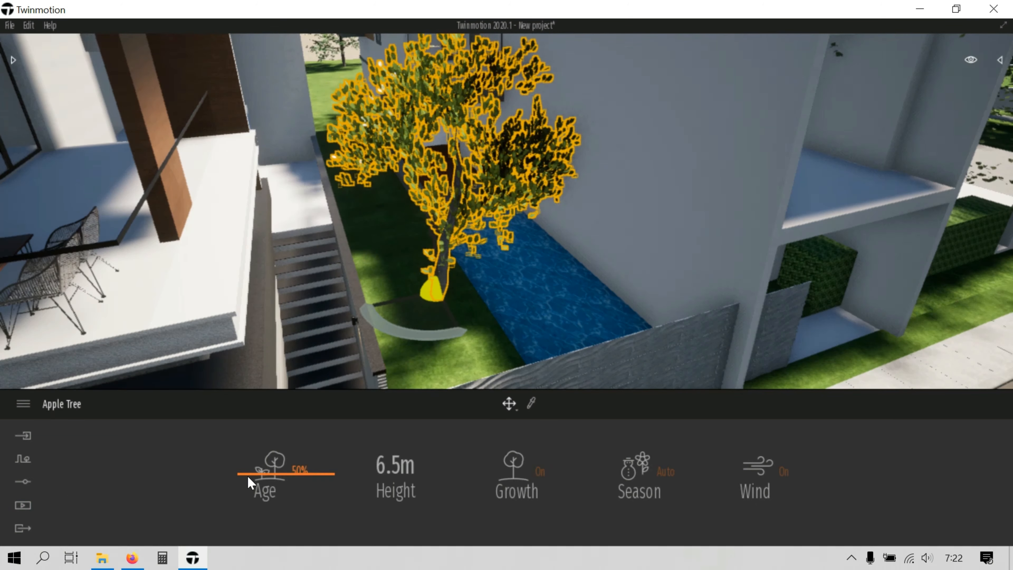
pyautogui.moveTo(248, 478); pyautogui.dragTo(249, 459)
pyautogui.press('Escape')
# - Place a Sweet Orange Tree in front of the Apple Tree beside the pool and set its age to 72%
pyautogui.moveTo(454, 304); pyautogui.dragTo(445, 302, button='right')
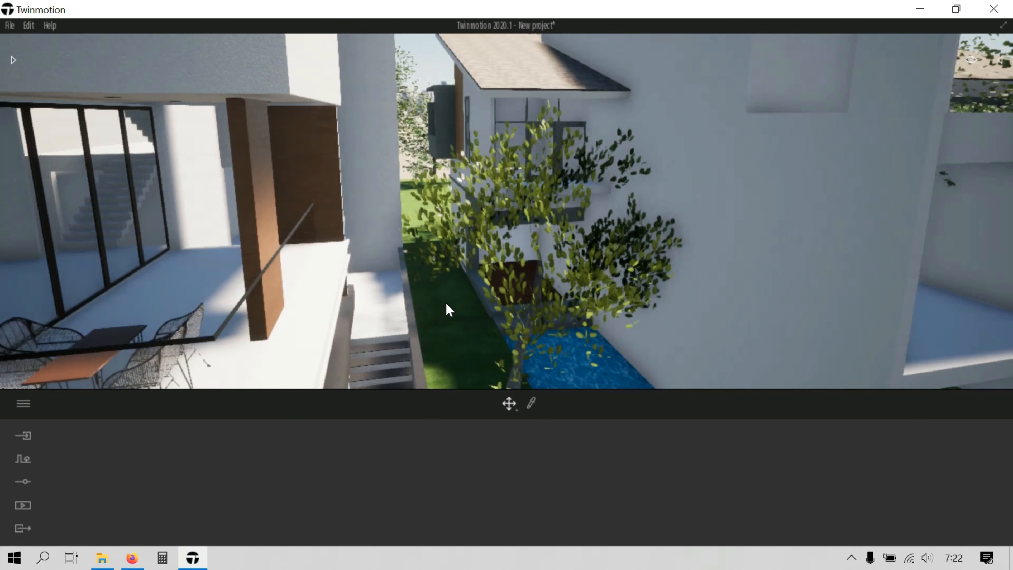
pyautogui.press('q')
pyautogui.press('e')
pyautogui.click(13, 60)
pyautogui.scroll(3, 100, 208)
pyautogui.moveTo(158, 131); pyautogui.dragTo(636, 309)
pyautogui.press('e')
pyautogui.moveTo(558, 346); pyautogui.dragTo(545, 284, button='right')
pyautogui.moveTo(516, 277); pyautogui.dragTo(535, 306)
pyautogui.moveTo(251, 483); pyautogui.dragTo(256, 451)
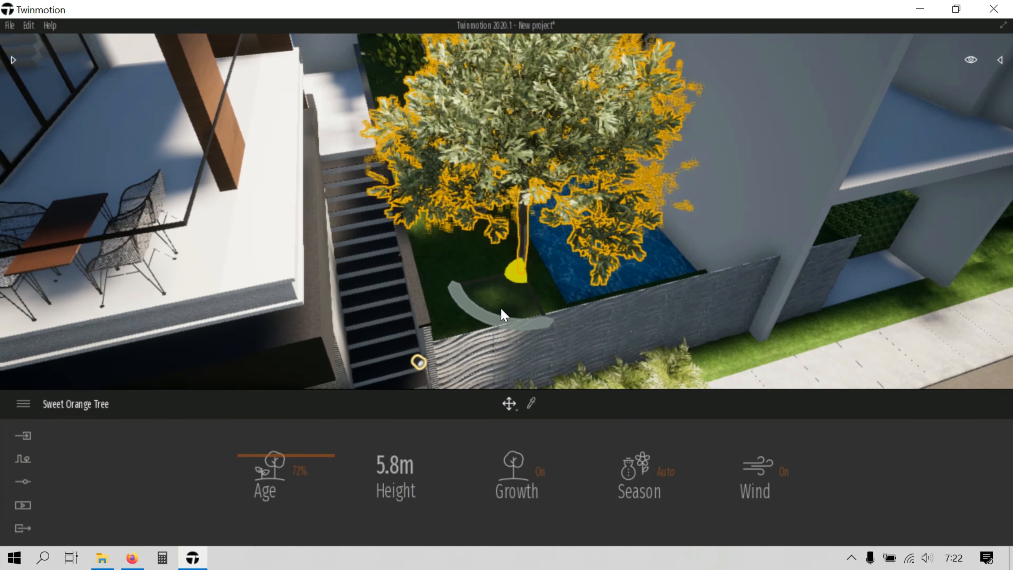
# - Move the Sweet Orange Tree closer to the wavy front wall and check the planting in the Image1 view
pyautogui.moveTo(539, 305); pyautogui.dragTo(545, 328)
pyautogui.click(494, 298)
pyautogui.click(518, 290)
pyautogui.click(480, 299)
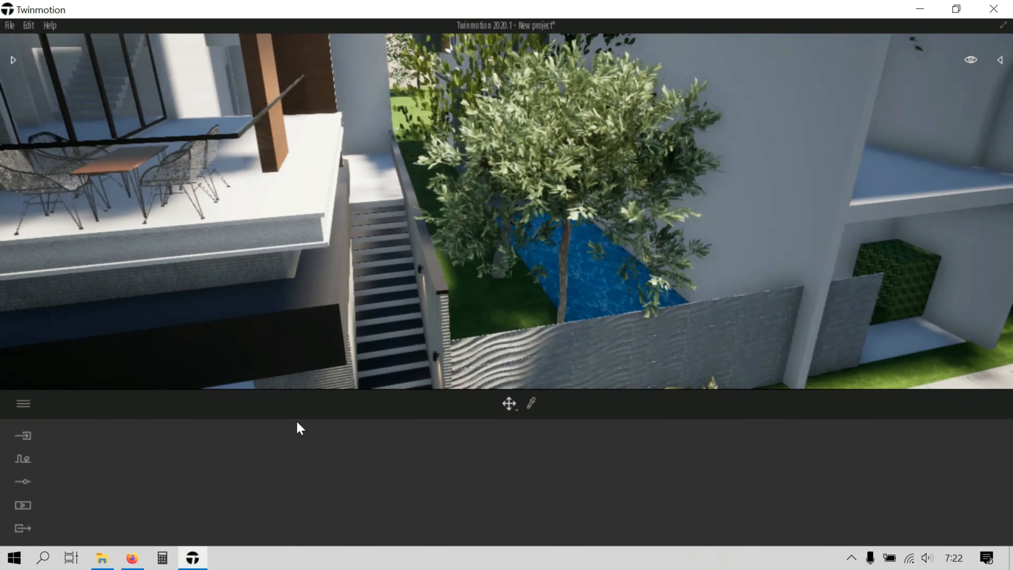
pyautogui.click(23, 505)
pyautogui.click(350, 471)
pyautogui.click(238, 446)
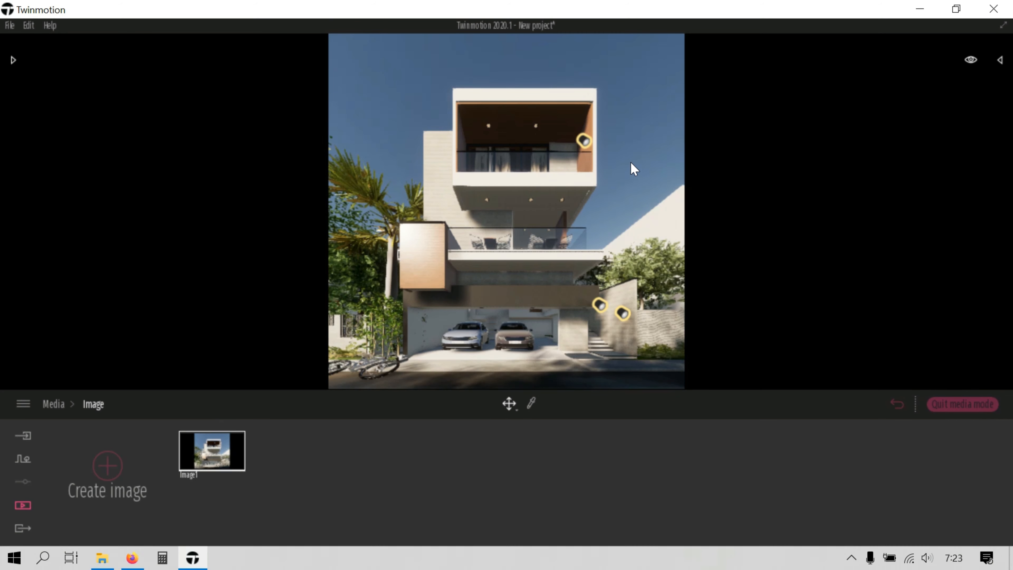
pyautogui.click(961, 404)
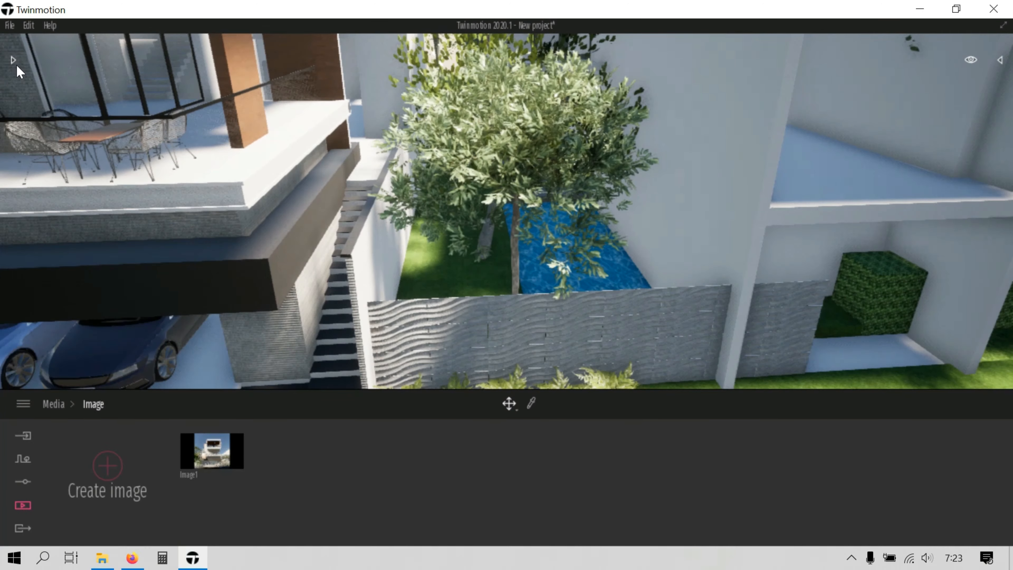
# - Place a Sassafras tree on the grass behind the wavy wall beside the orange tree and check the planting in the Image1 view
pyautogui.click(14, 61)
pyautogui.scroll(3, 66, 165)
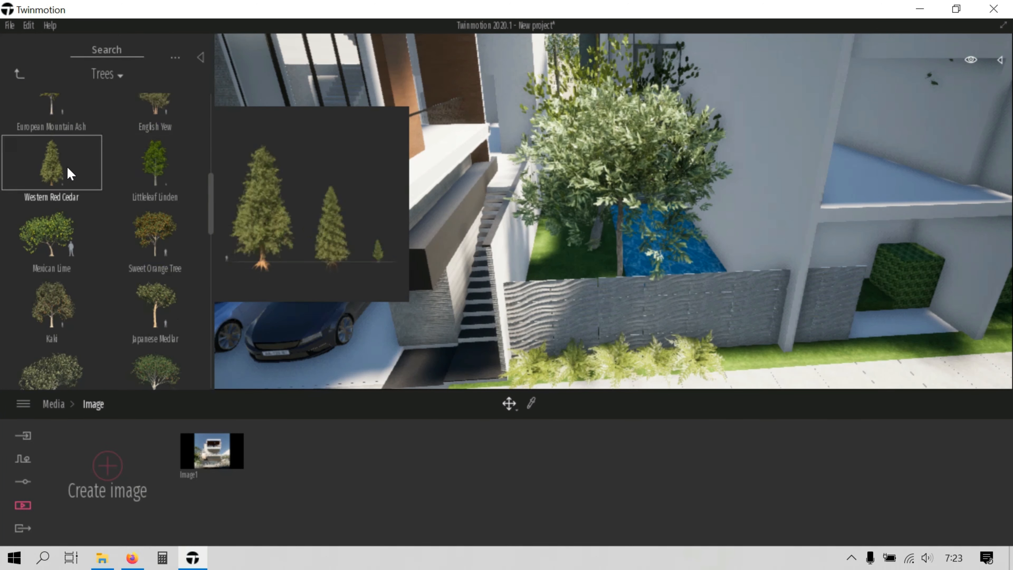
pyautogui.scroll(2, 164, 176)
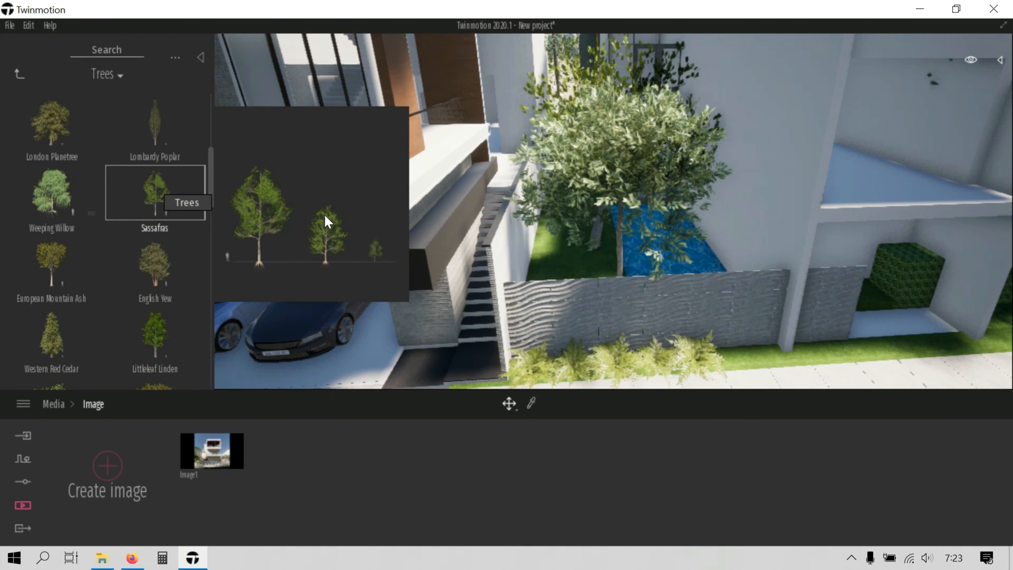
pyautogui.moveTo(584, 268); pyautogui.dragTo(597, 265)
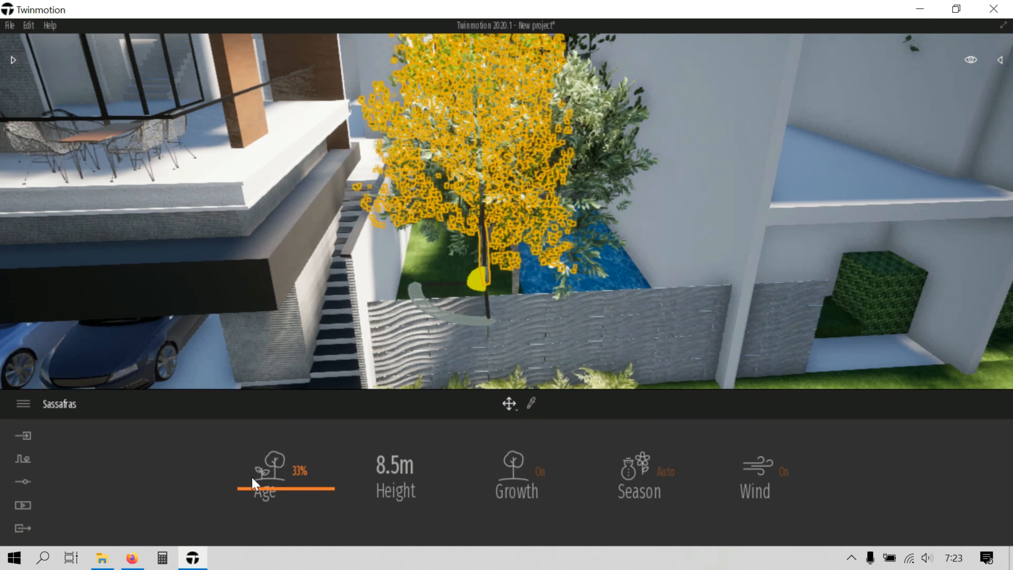
pyautogui.click(22, 505)
pyautogui.click(348, 465)
pyautogui.click(223, 435)
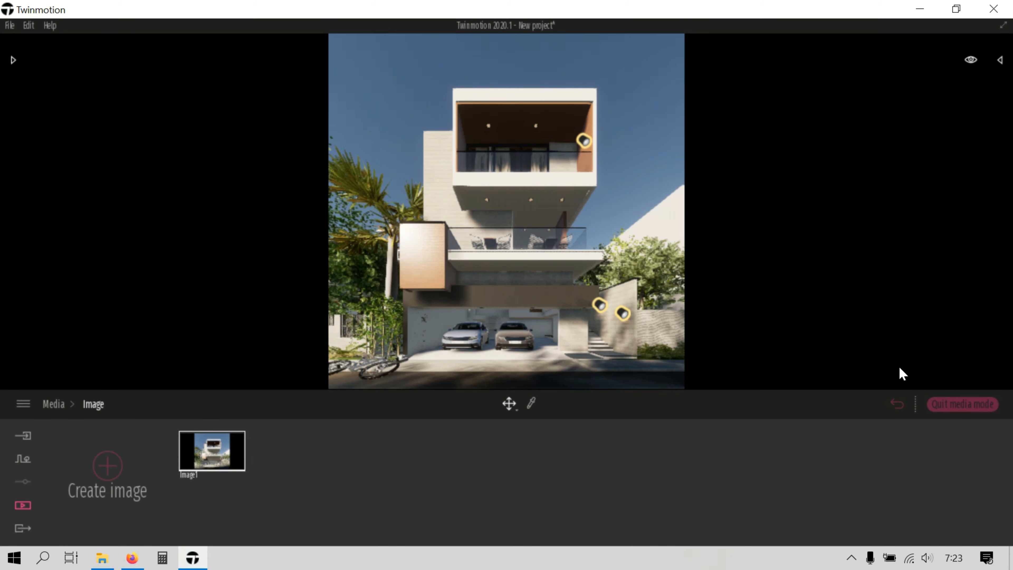
pyautogui.click(956, 404)
# - Place the posed human Nolan on the sidewalk in front of the entrance stairs
pyautogui.click(12, 60)
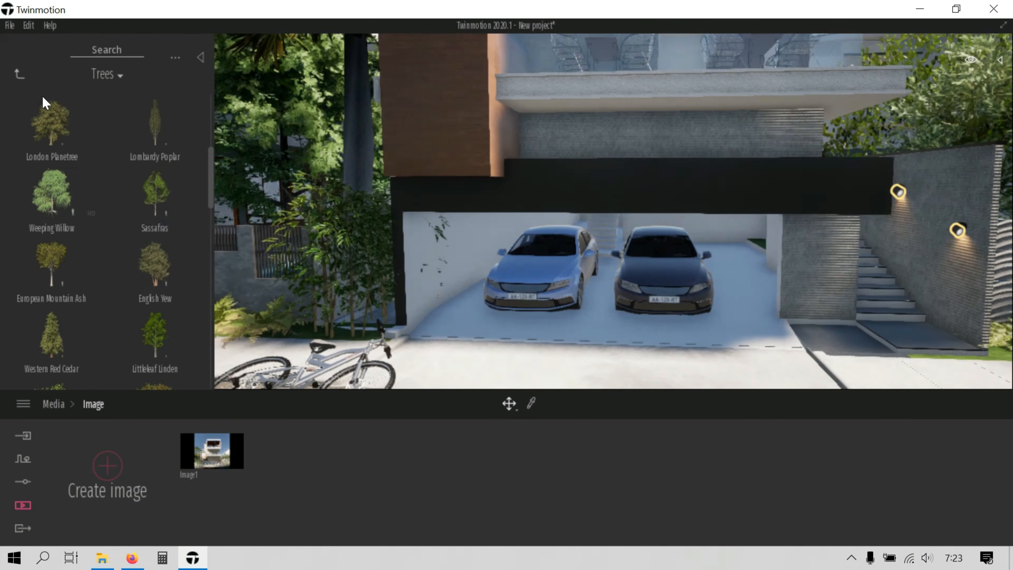
pyautogui.click(18, 72)
pyautogui.click(17, 72)
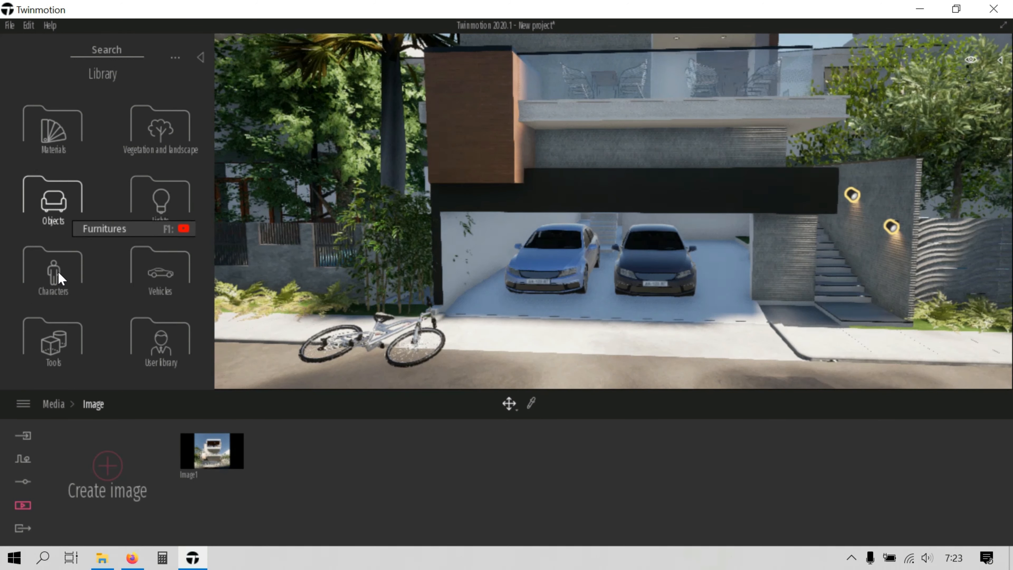
pyautogui.click(60, 278)
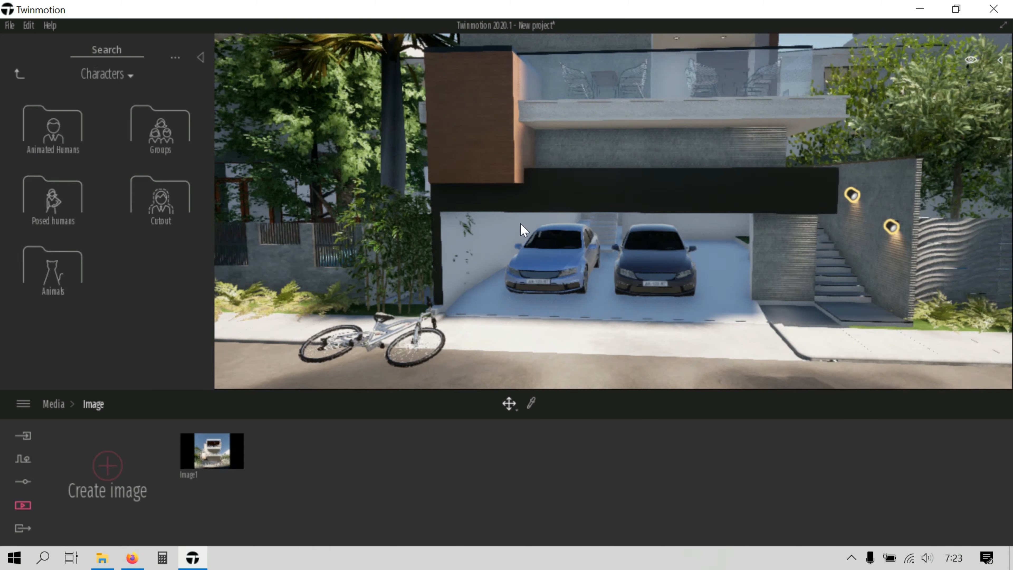
pyautogui.scroll(5, 581, 215)
pyautogui.scroll(-5, 596, 235)
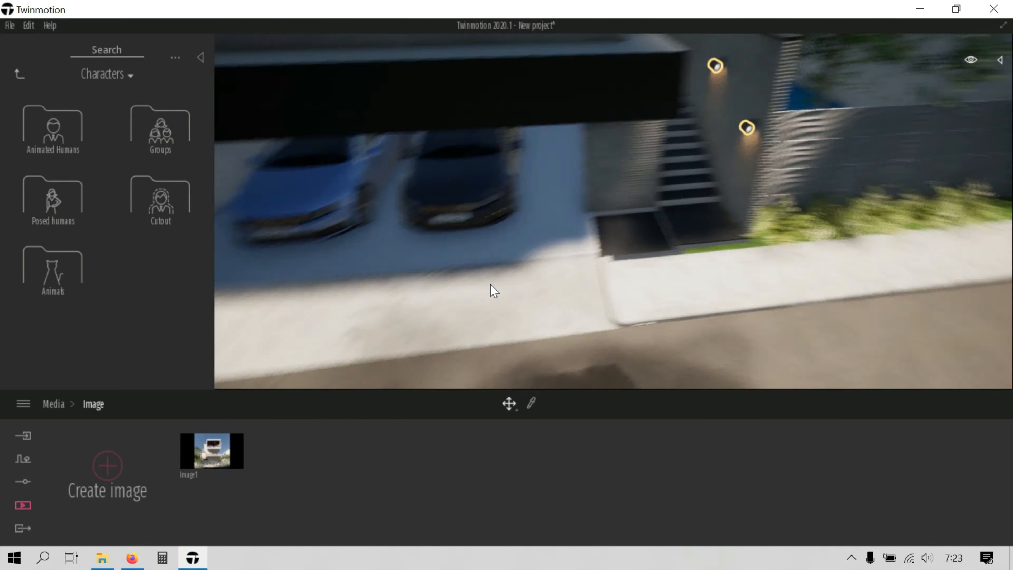
pyautogui.click(49, 198)
pyautogui.scroll(-2, 86, 224)
pyautogui.moveTo(52, 249); pyautogui.dragTo(714, 285)
pyautogui.scroll(2, 710, 303)
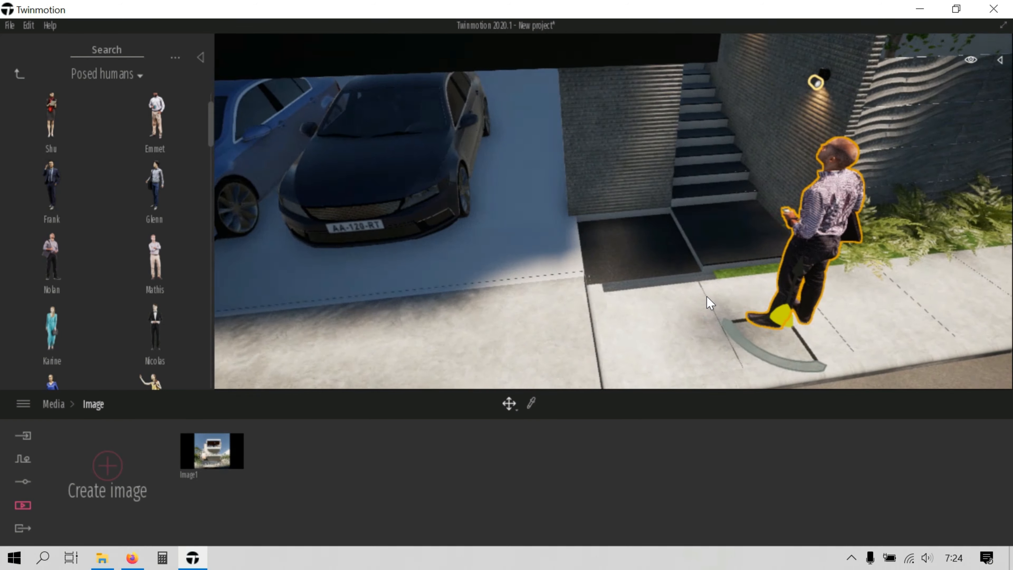
# - Reposition the Nolan figure on the dark landing at the foot of the entrance stairs, facing the house
pyautogui.moveTo(709, 304); pyautogui.dragTo(759, 227, button='middle')
pyautogui.moveTo(768, 229); pyautogui.dragTo(735, 149)
pyautogui.click(746, 99)
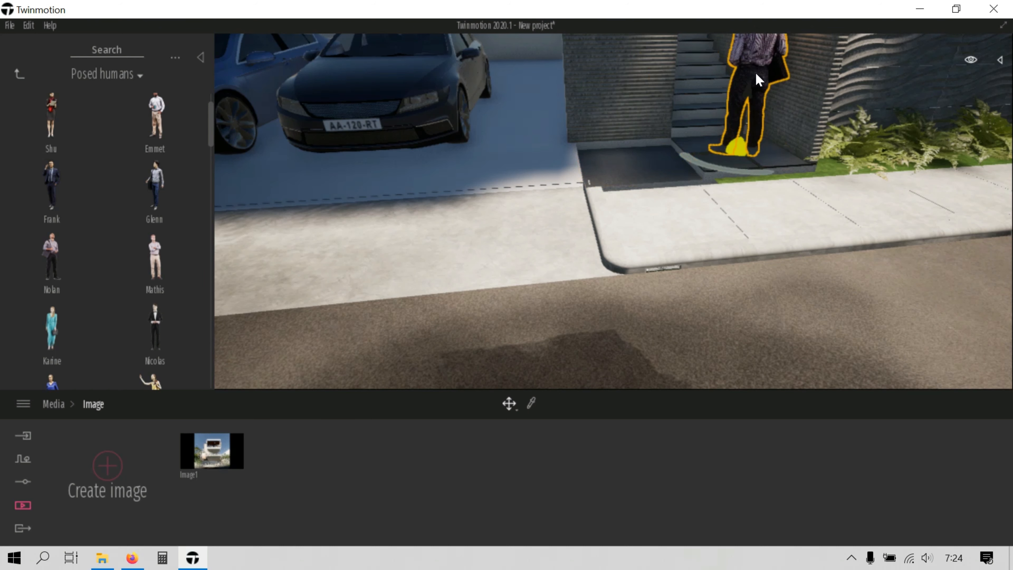
pyautogui.press('Delete')
pyautogui.moveTo(54, 254)
pyautogui.moveTo(54, 253); pyautogui.dragTo(738, 159)
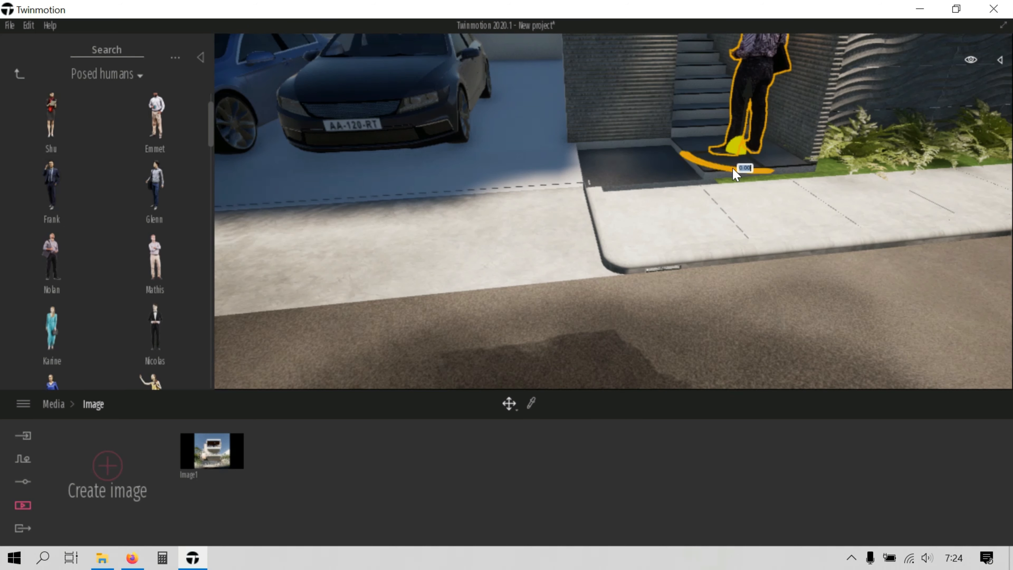
pyautogui.scroll(-5, 638, 191)
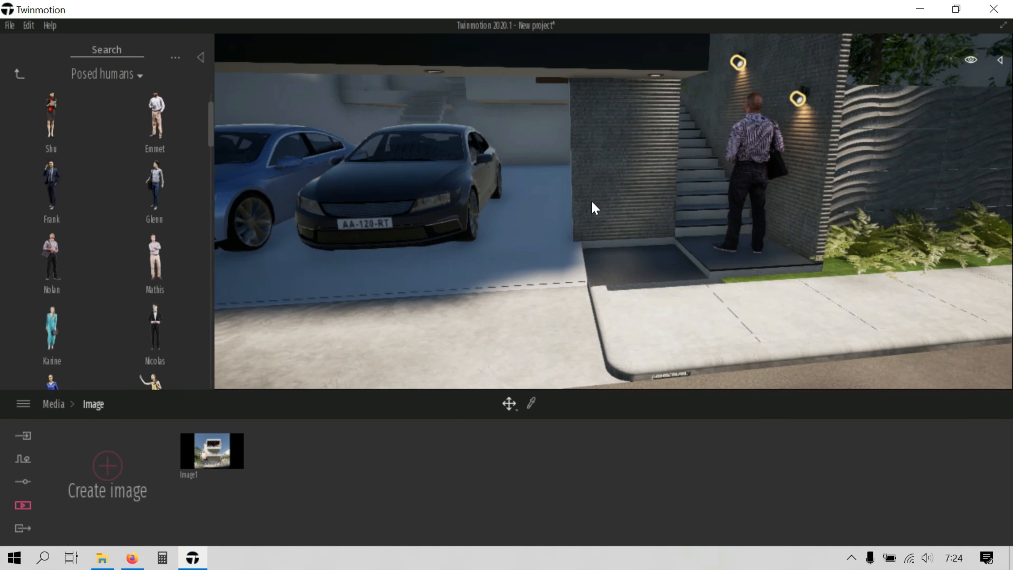
# - Place the posed human Noémie Winter in the garage beside the dark car and rotate the figure
pyautogui.scroll(-3, 160, 325)
pyautogui.moveTo(52, 285)
pyautogui.scroll(-5, 66, 315)
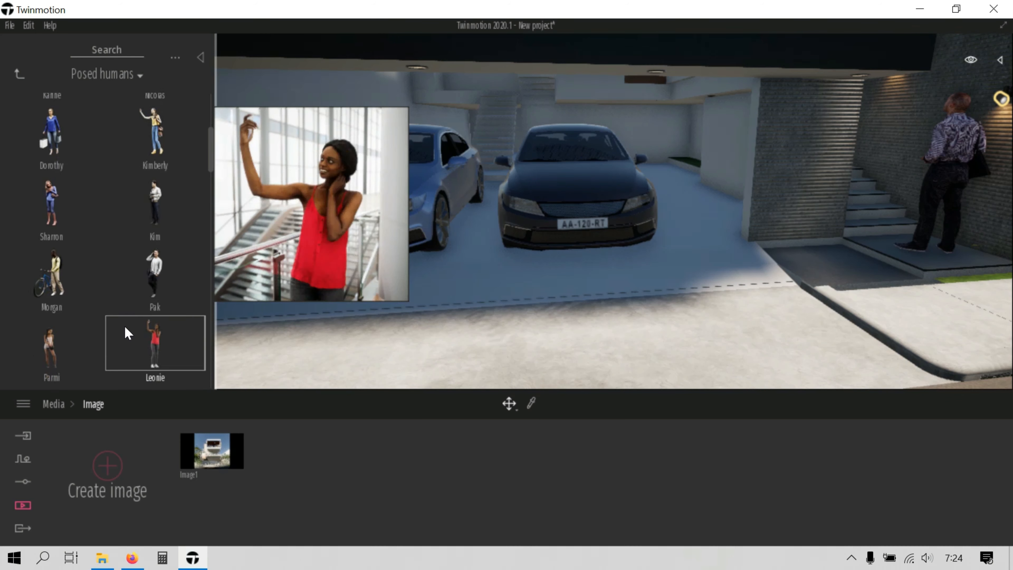
pyautogui.scroll(-4, 99, 320)
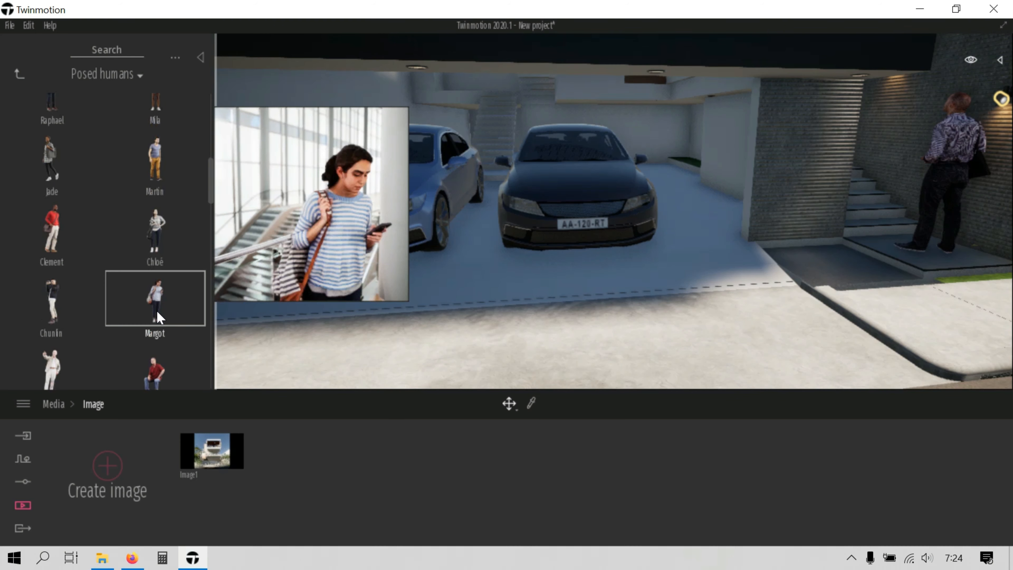
pyautogui.scroll(-3, 66, 289)
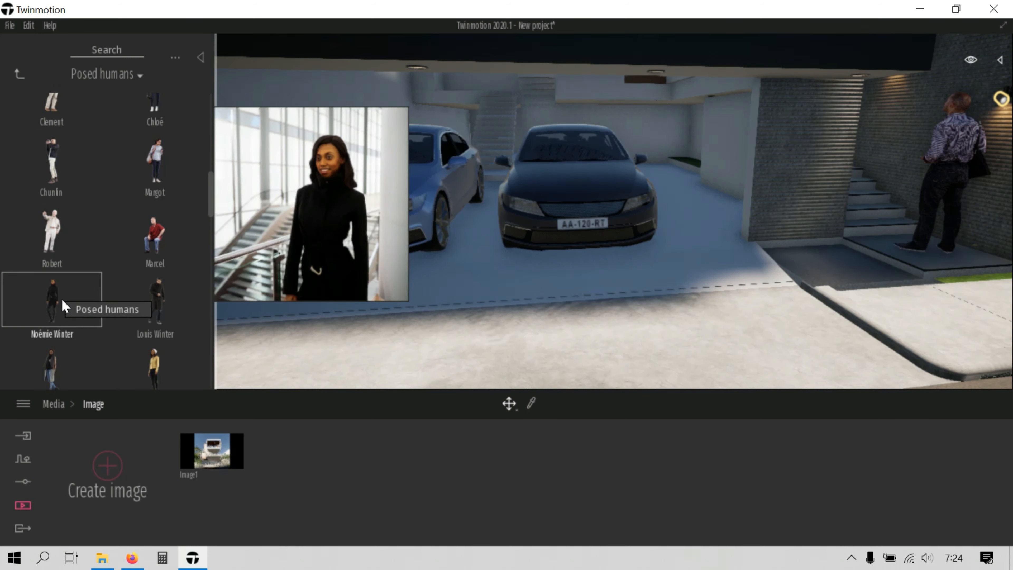
pyautogui.moveTo(51, 365); pyautogui.dragTo(694, 225)
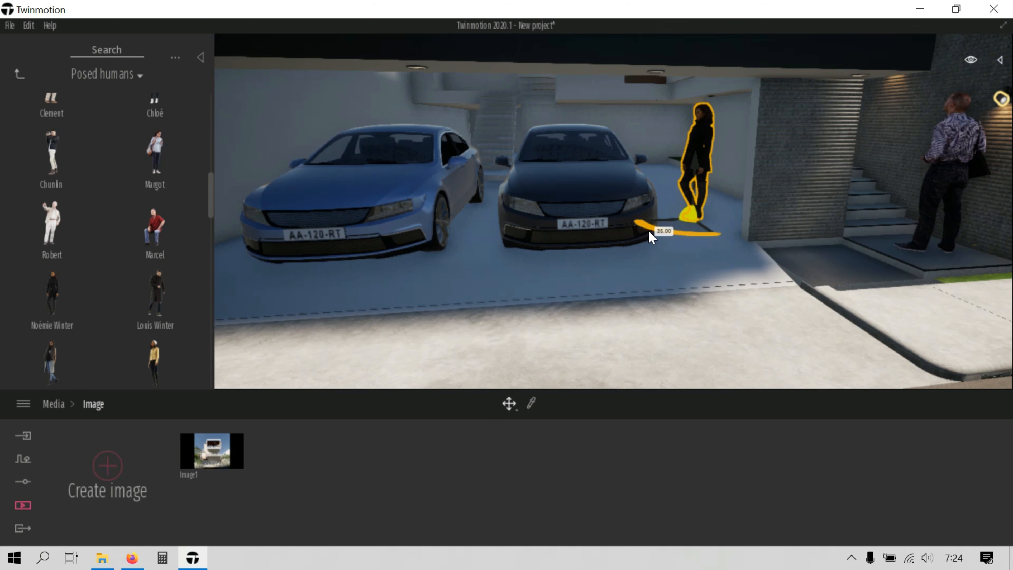
pyautogui.scroll(-5, 79, 347)
pyautogui.scroll(-6, 737, 288)
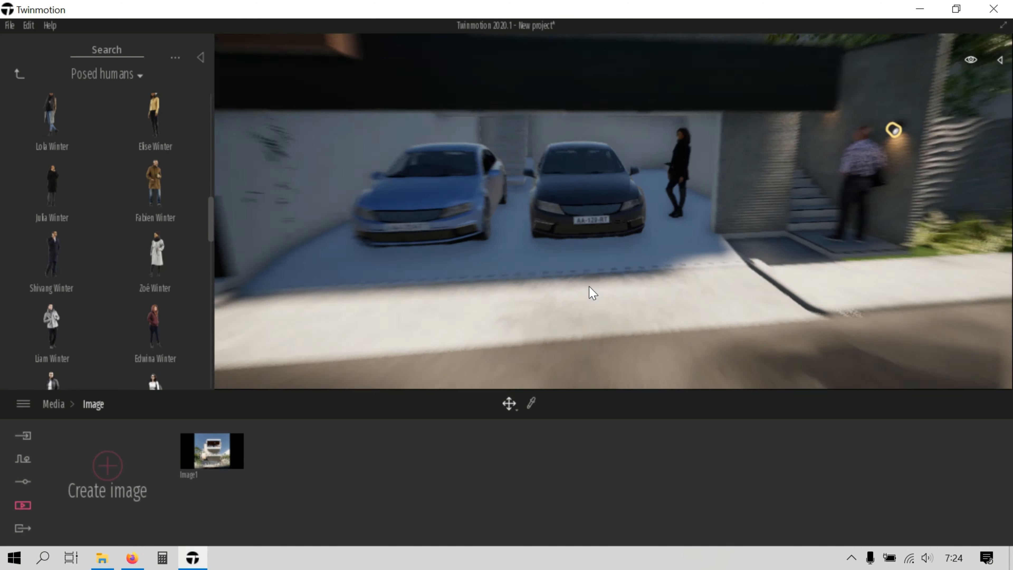
# - Reduce the age of the palm beside the wood-clad box while checking the Image1 view
pyautogui.click(215, 449)
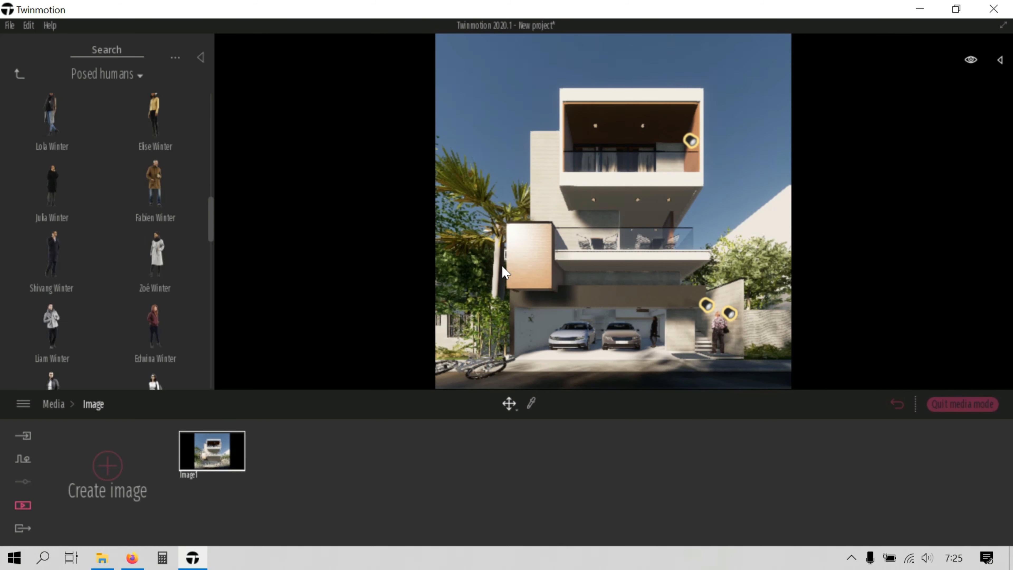
pyautogui.click(498, 272)
pyautogui.moveTo(244, 471); pyautogui.dragTo(245, 486)
pyautogui.click(377, 152)
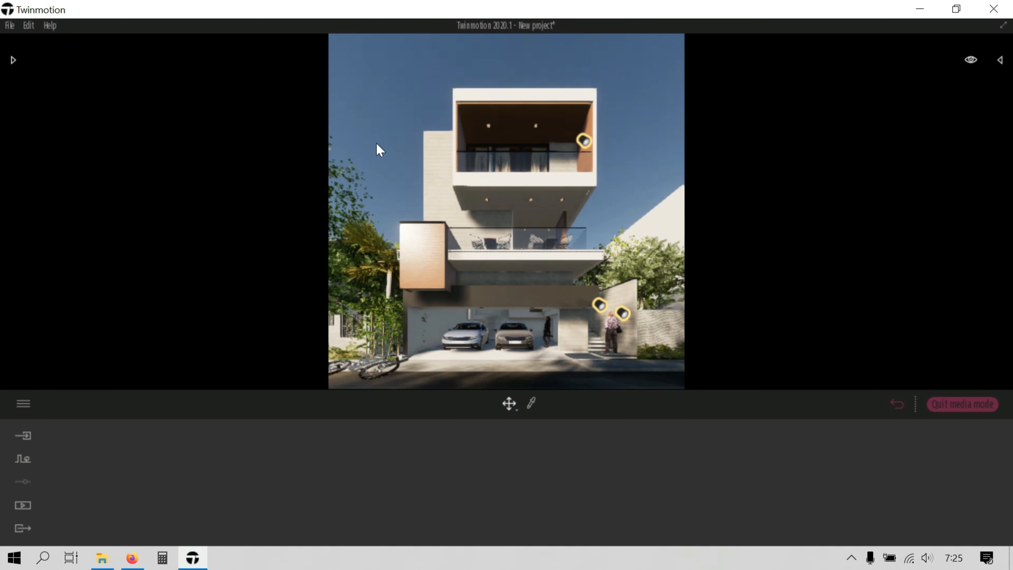
pyautogui.click(961, 408)
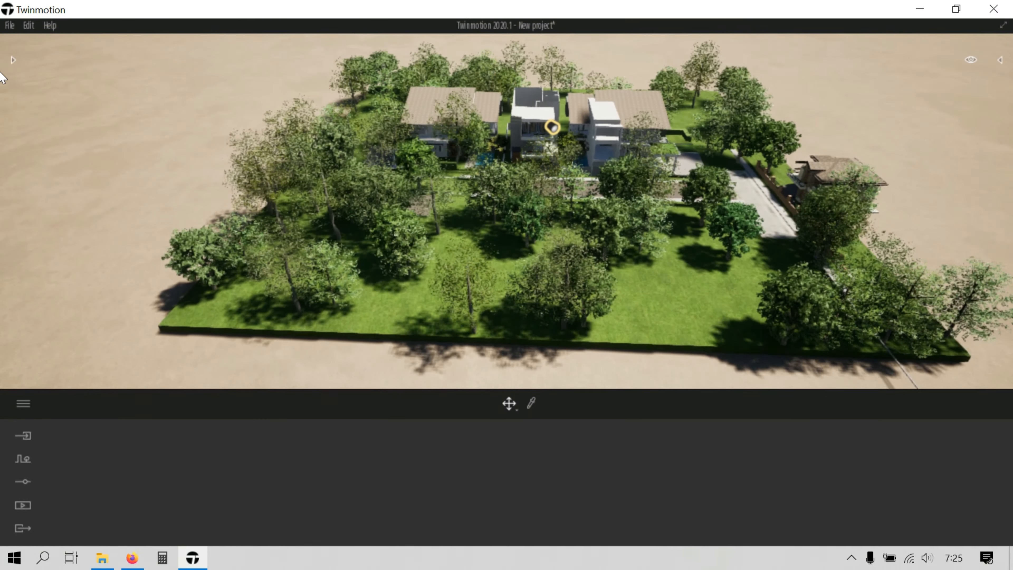
# - Erase the scattered trees along the front edge of the lawn from Scatter vegetation 1, using all three species and a 10.0 m brush
pyautogui.click(13, 61)
pyautogui.click(18, 74)
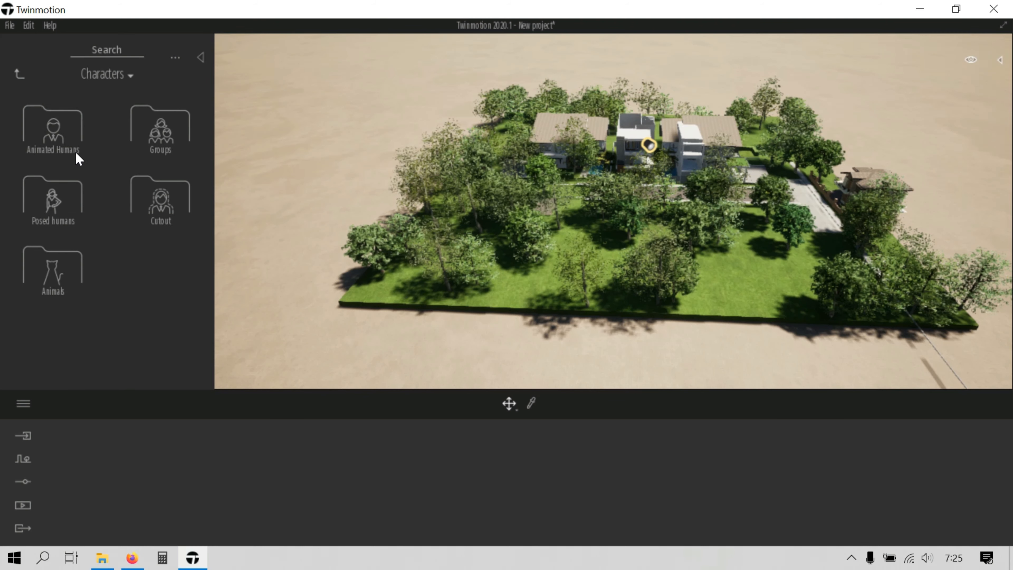
pyautogui.click(19, 74)
pyautogui.click(1000, 60)
pyautogui.click(903, 317)
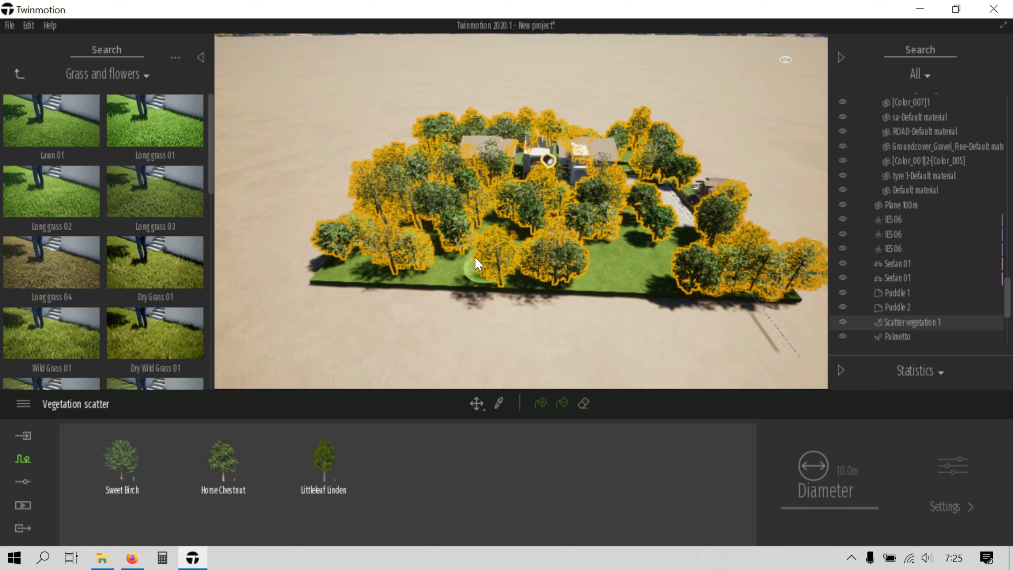
pyautogui.click(312, 474)
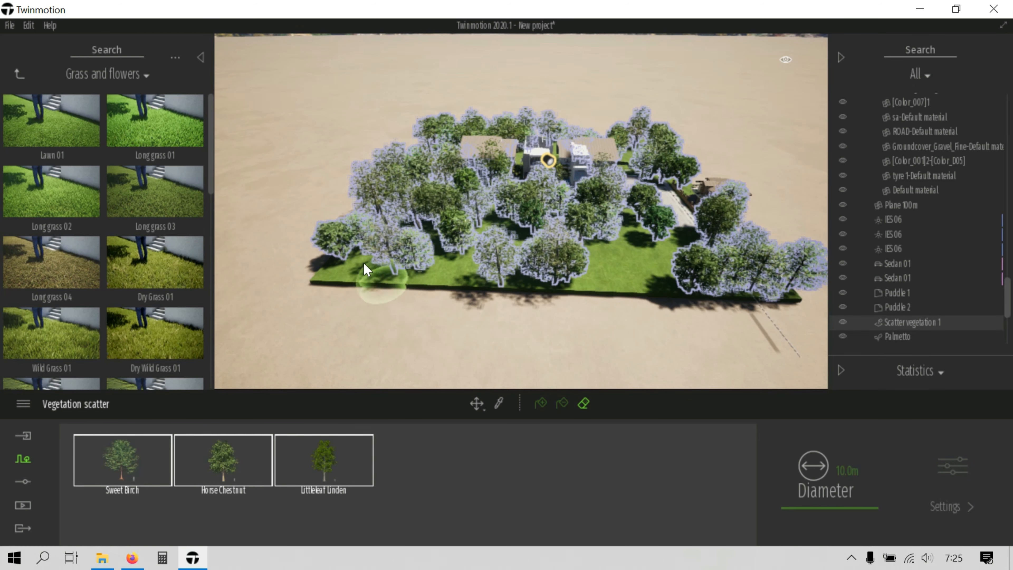
pyautogui.moveTo(425, 281)
pyautogui.mouseDown()
pyautogui.moveTo(735, 276)
pyautogui.moveTo(731, 219)
pyautogui.mouseUp()
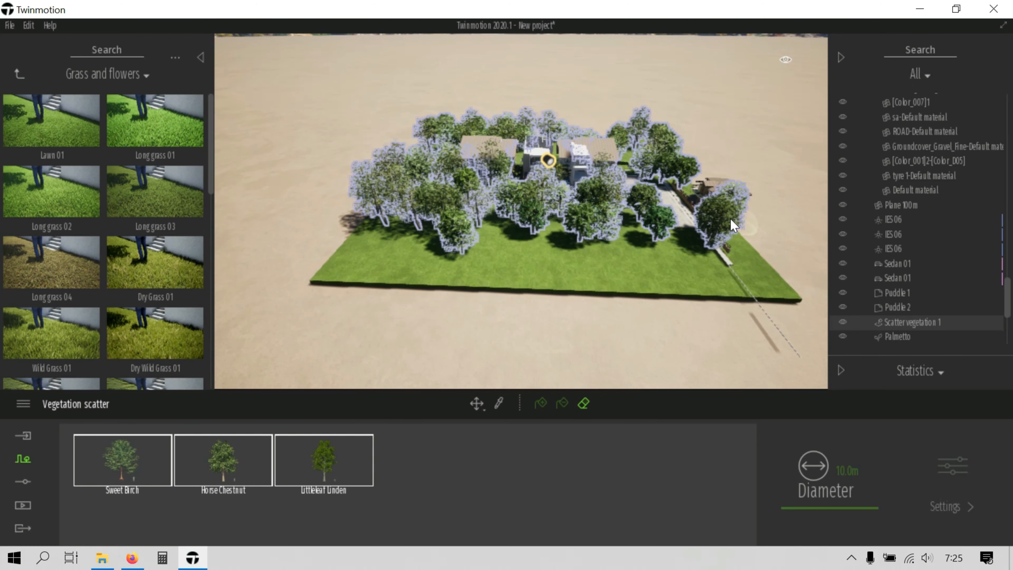
# - Erase part of the scattered trees behind the houses and leave the vegetation scatter tool
pyautogui.scroll(1, 674, 177)
pyautogui.scroll(5, 673, 178)
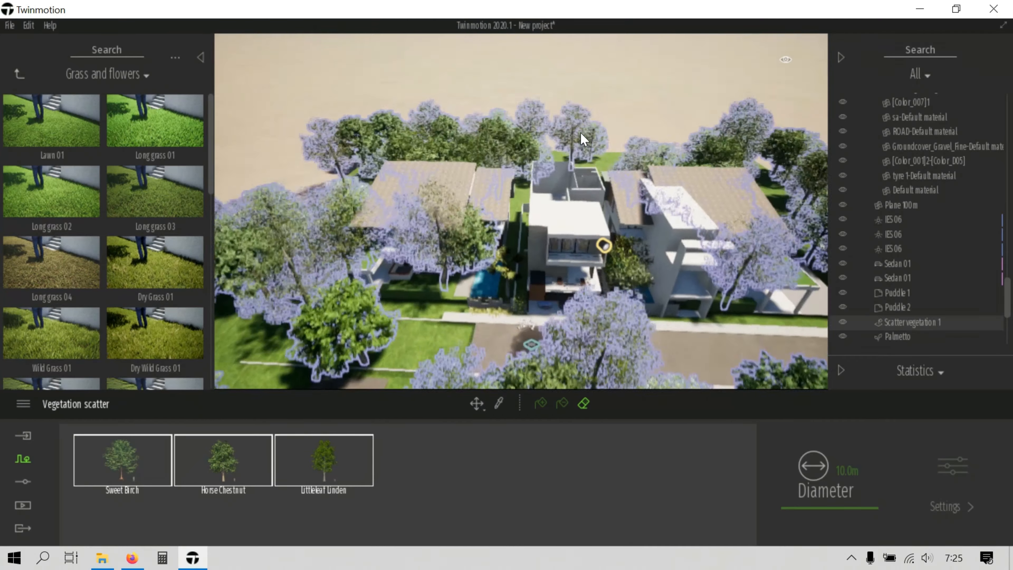
pyautogui.moveTo(291, 250)
pyautogui.mouseDown()
pyautogui.moveTo(357, 209)
pyautogui.moveTo(414, 204)
pyautogui.moveTo(700, 233)
pyautogui.moveTo(760, 226)
pyautogui.moveTo(737, 194)
pyautogui.mouseUp()
pyautogui.press('d')
pyautogui.click(692, 210)
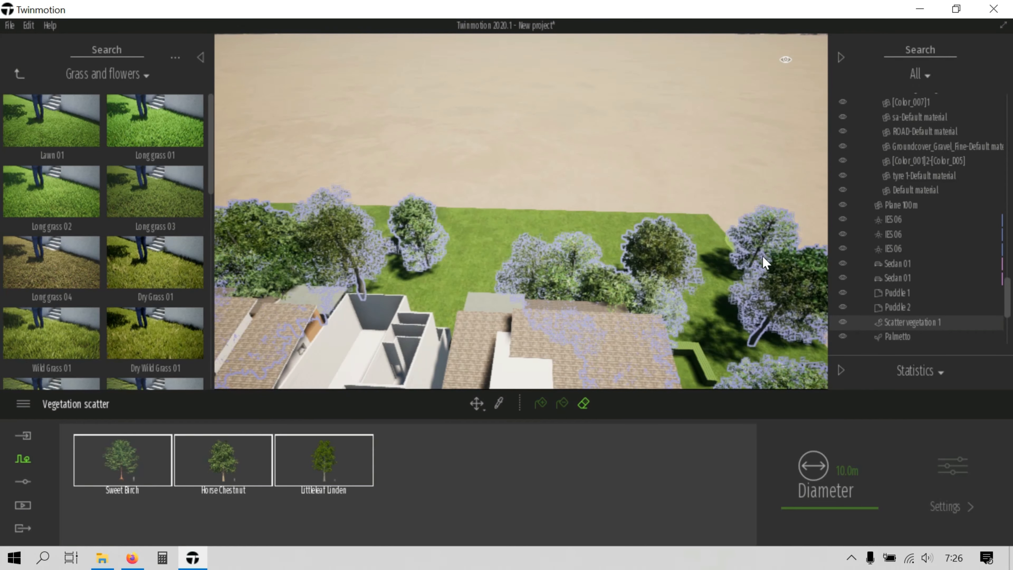
pyautogui.scroll(-10, 496, 219)
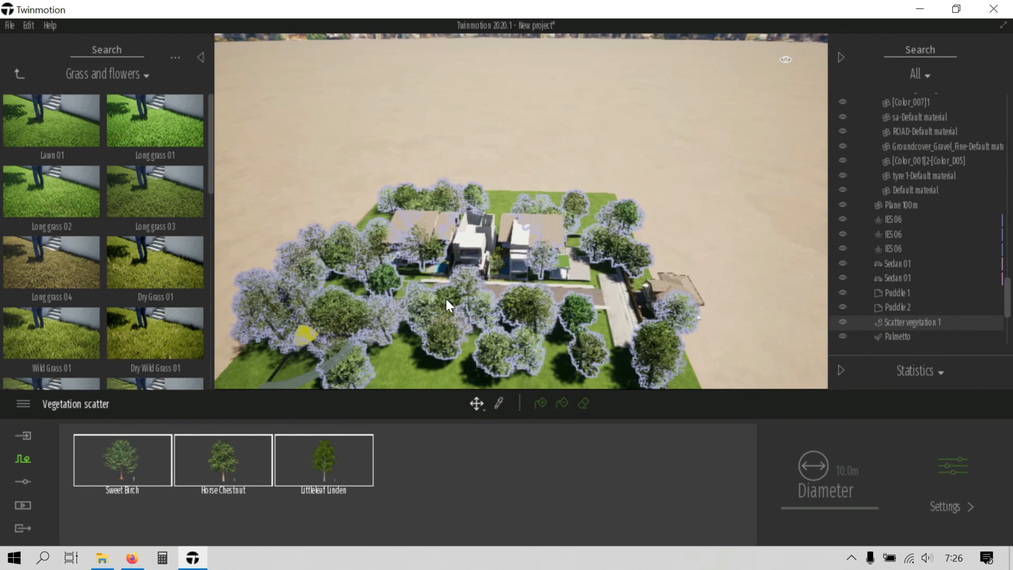
pyautogui.moveTo(493, 285); pyautogui.dragTo(160, 335, button='middle')
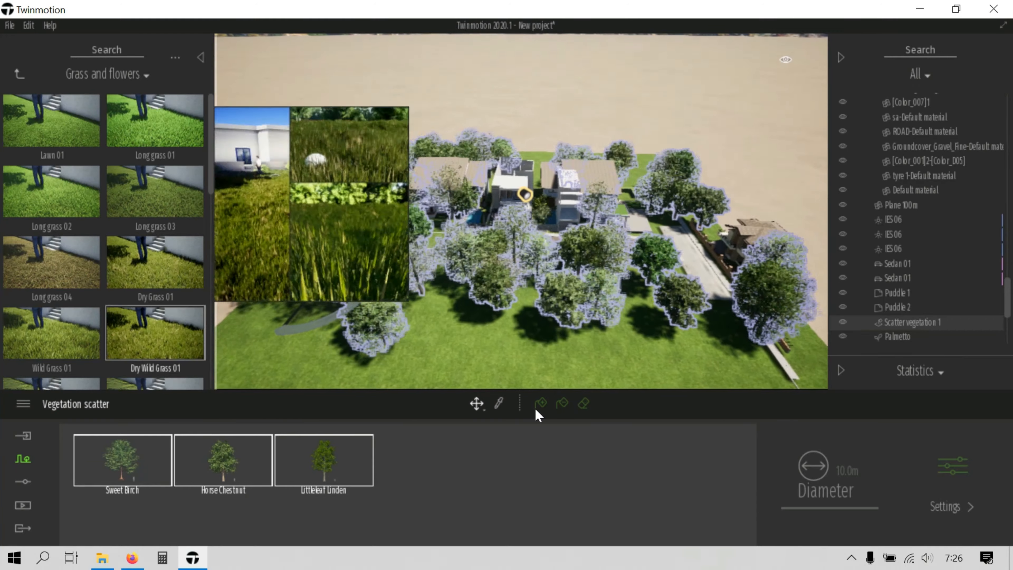
pyautogui.press('Escape')
pyautogui.press('Escape')
pyautogui.scroll(1, 452, 249)
# - Place the Aproaching Storm sky dome from the Import 2019 folder of the user library into the scene
pyautogui.click(21, 74)
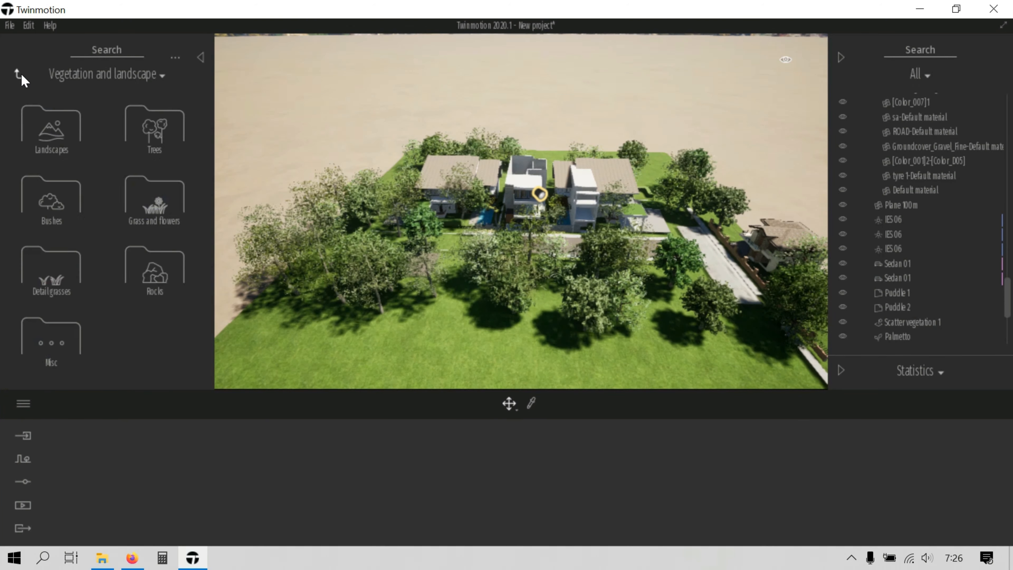
pyautogui.click(19, 74)
pyautogui.click(157, 337)
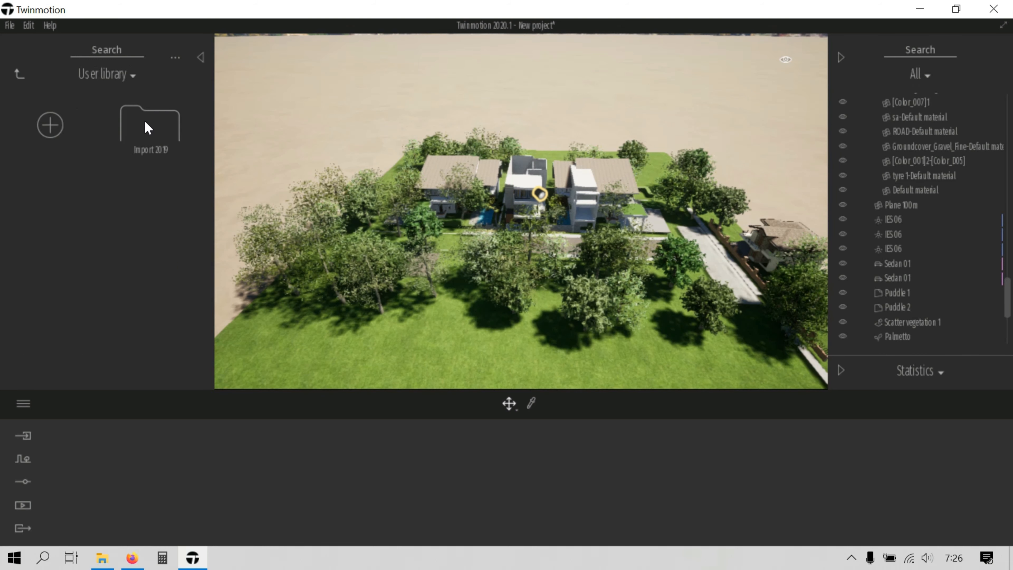
pyautogui.click(148, 128)
pyautogui.moveTo(566, 245); pyautogui.dragTo(568, 244)
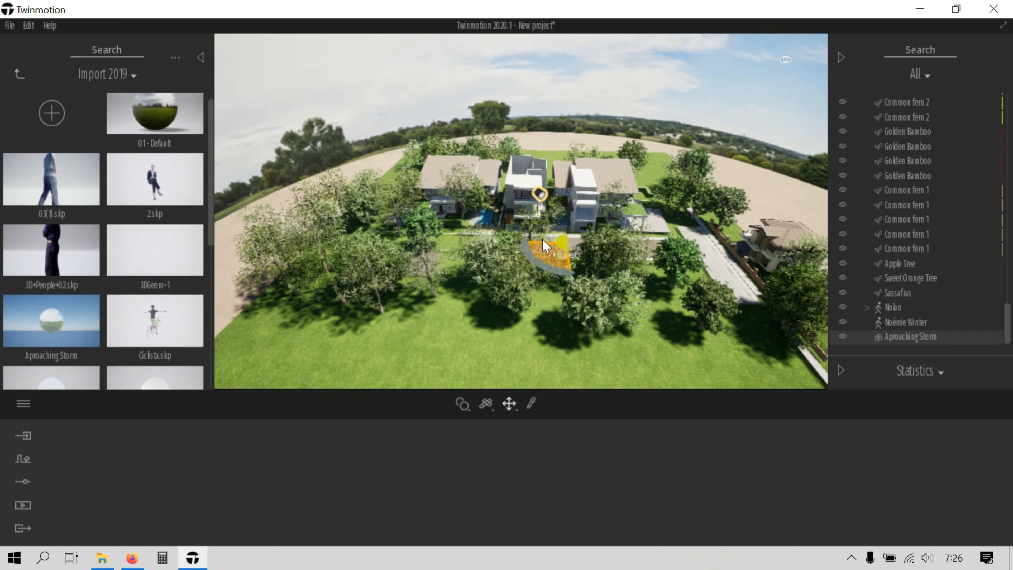
# - Rotate the Aproaching Storm sky dome in the Image1 view to shift the clouds behind the house
pyautogui.click(23, 505)
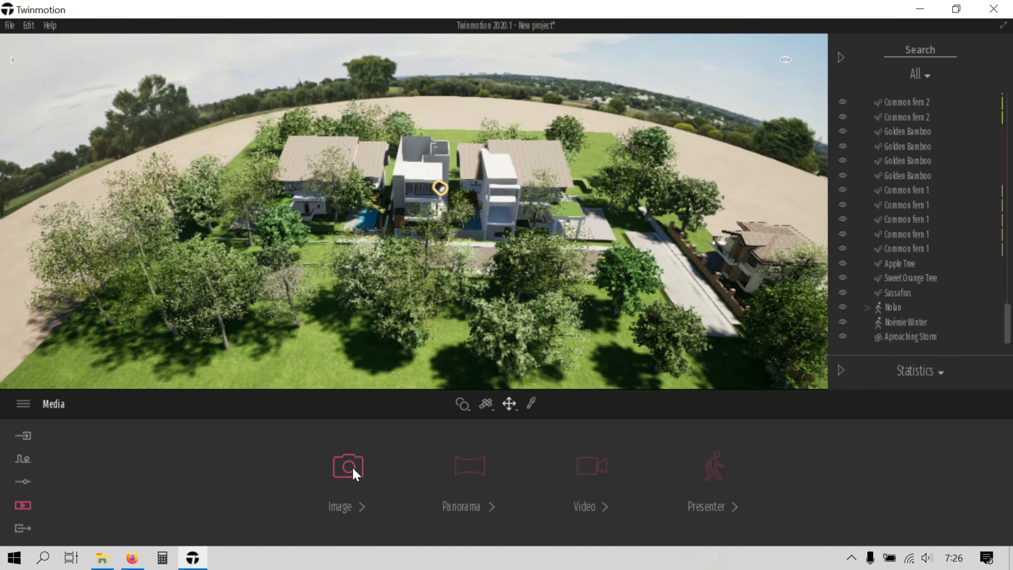
pyautogui.click(348, 466)
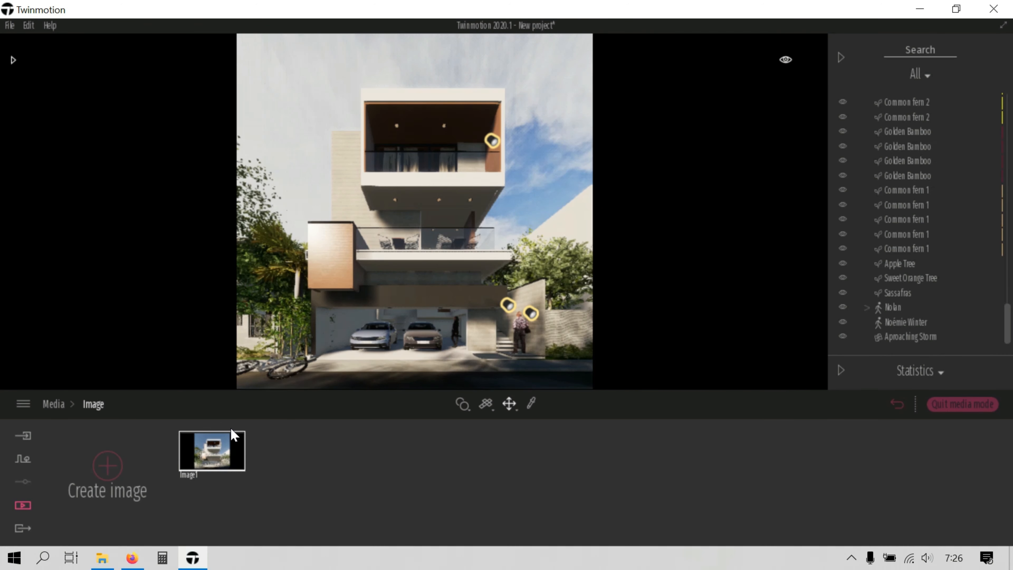
pyautogui.click(506, 149)
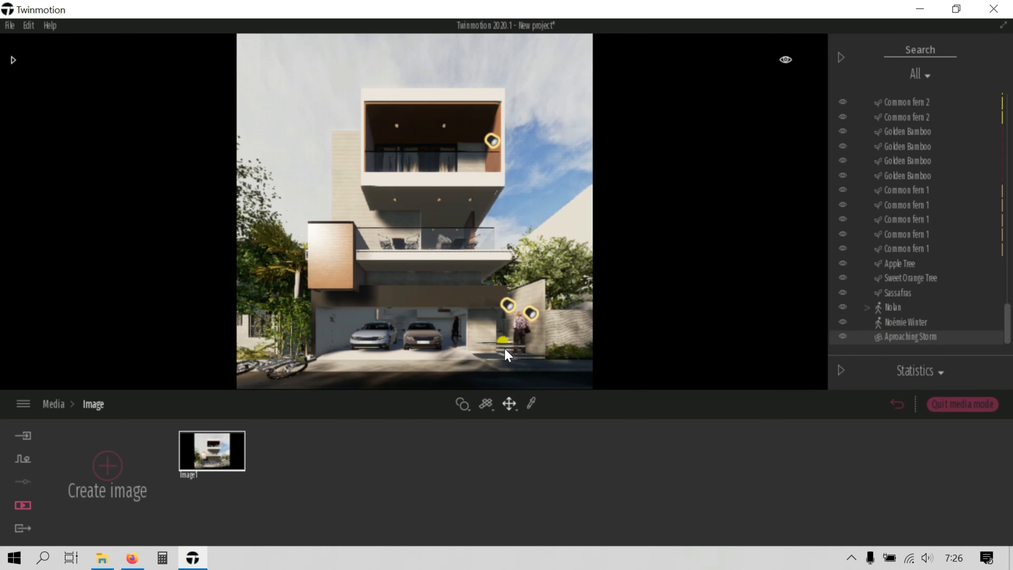
pyautogui.moveTo(503, 351); pyautogui.dragTo(642, 355)
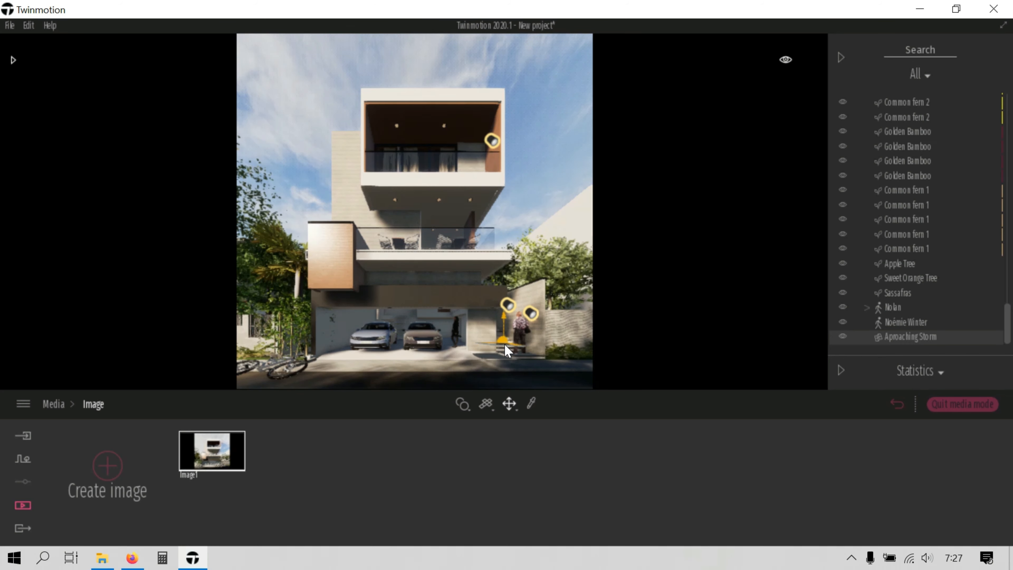
# - Reframe the square Image1 view so the whole house front, the garage and the bicycles are in the picture
pyautogui.scroll(-3, 506, 368)
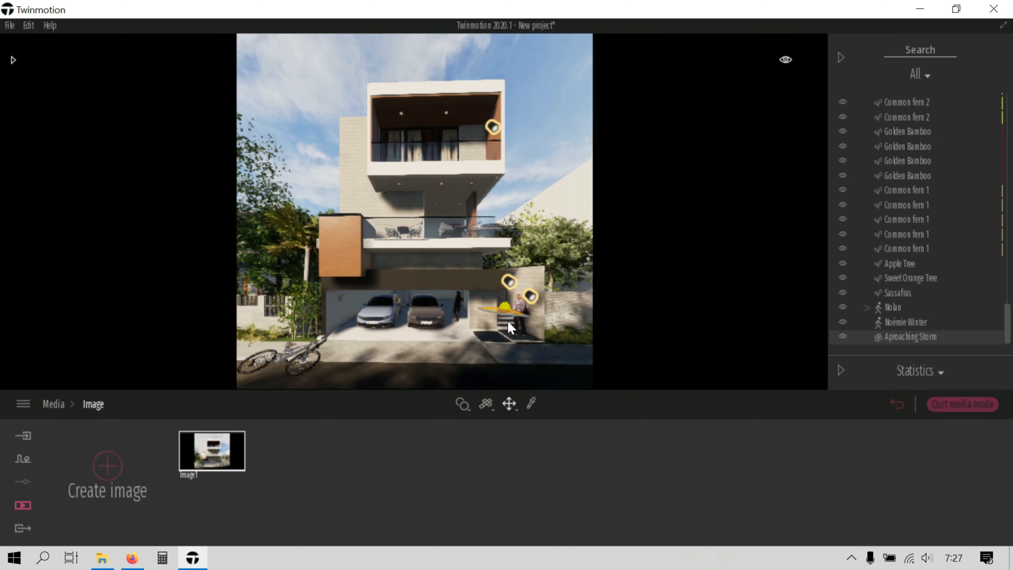
pyautogui.keyDown('shift'); pyautogui.moveTo(435, 315); pyautogui.dragTo(447, 284, button='middle'); pyautogui.keyUp('shift')
pyautogui.scroll(1, 446, 284)
pyautogui.scroll(-2, 449, 280)
pyautogui.scroll(1, 449, 280)
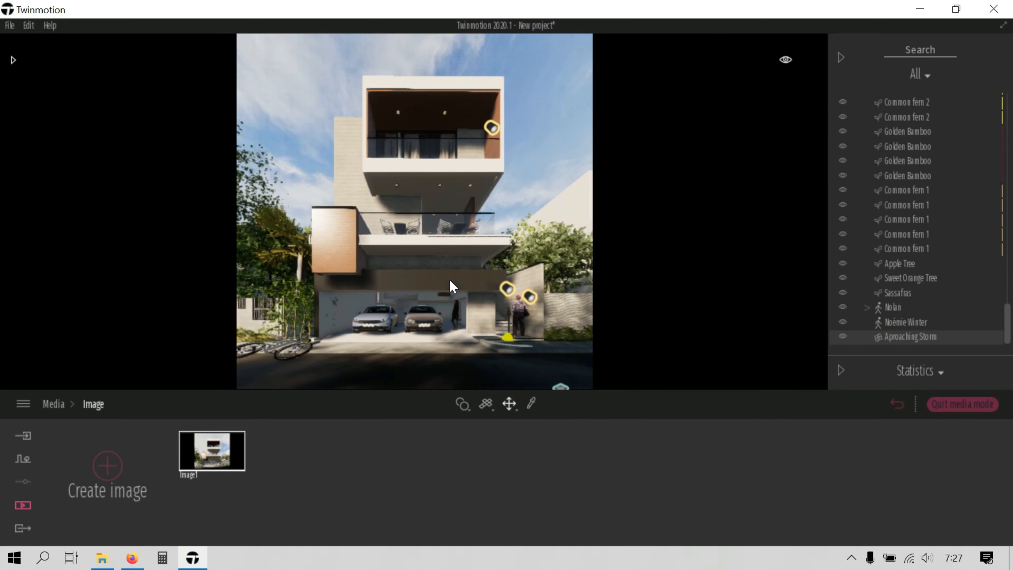
pyautogui.scroll(2, 452, 288)
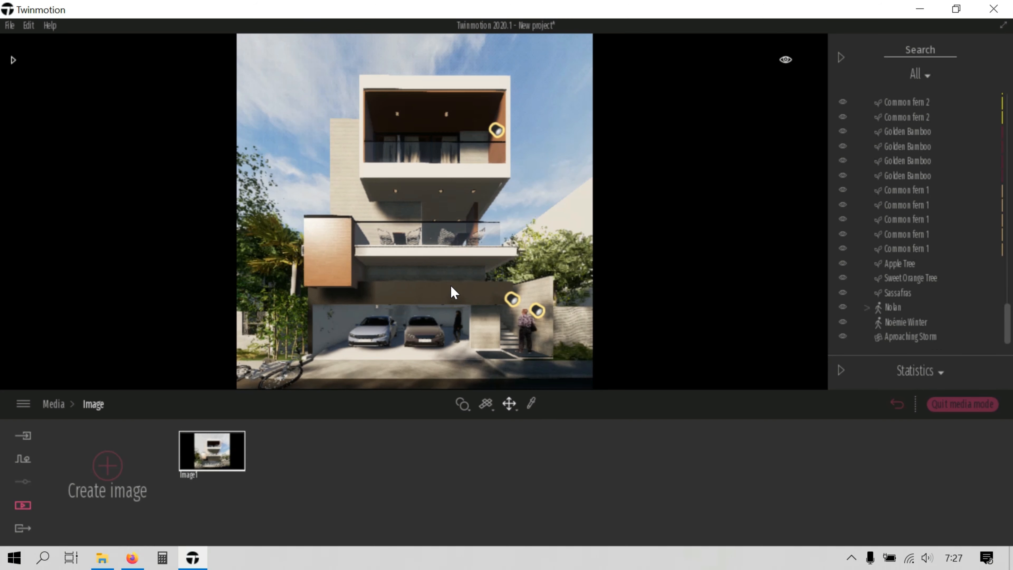
pyautogui.scroll(-1, 450, 285)
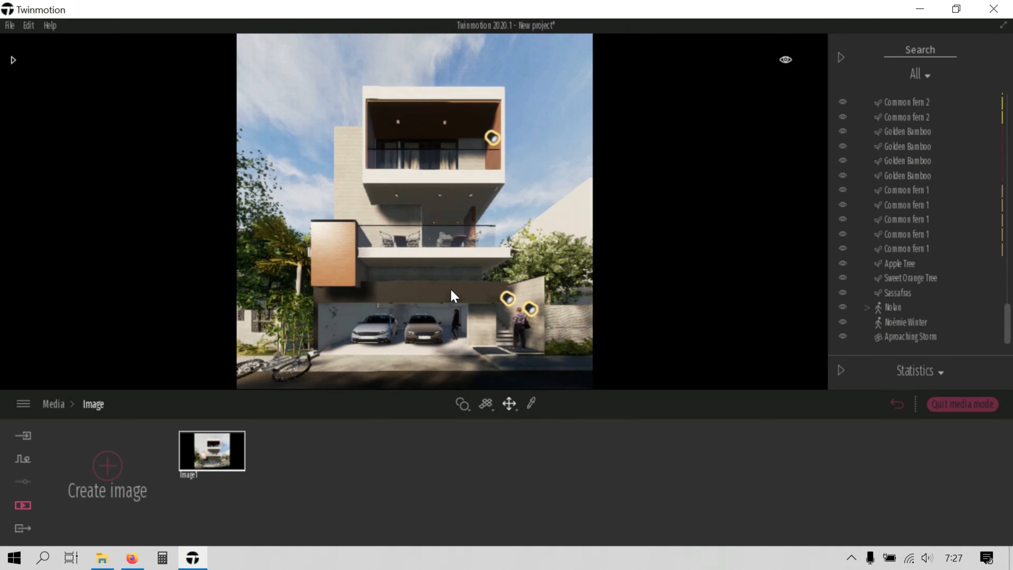
pyautogui.scroll(1, 452, 295)
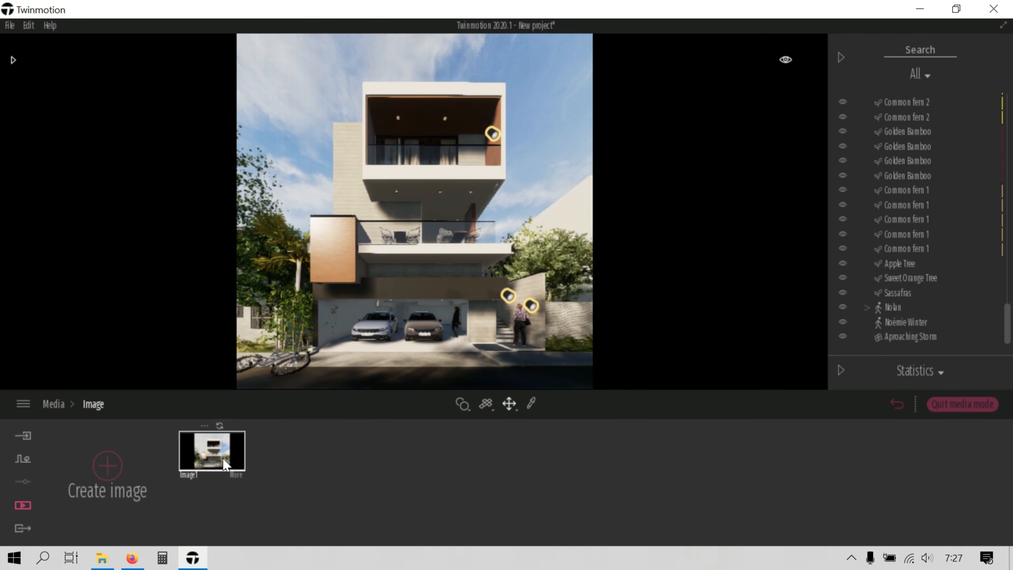
pyautogui.scroll(1, 420, 282)
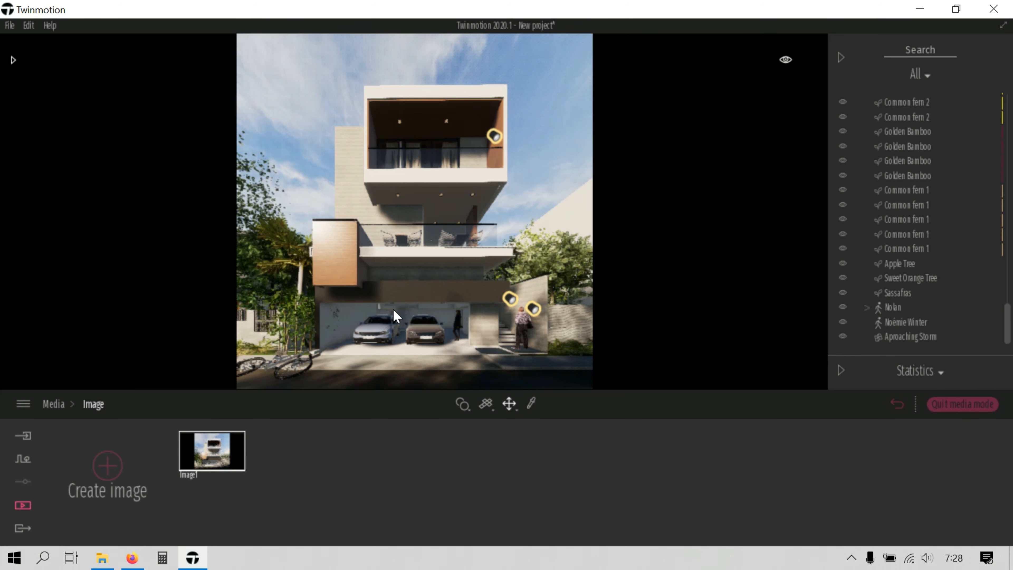
# - Place a Box Reflection Probe from the reflection probe tools at the middle balcony and set its size to 50.00 m
pyautogui.click(14, 60)
pyautogui.click(19, 73)
pyautogui.click(18, 75)
pyautogui.click(53, 341)
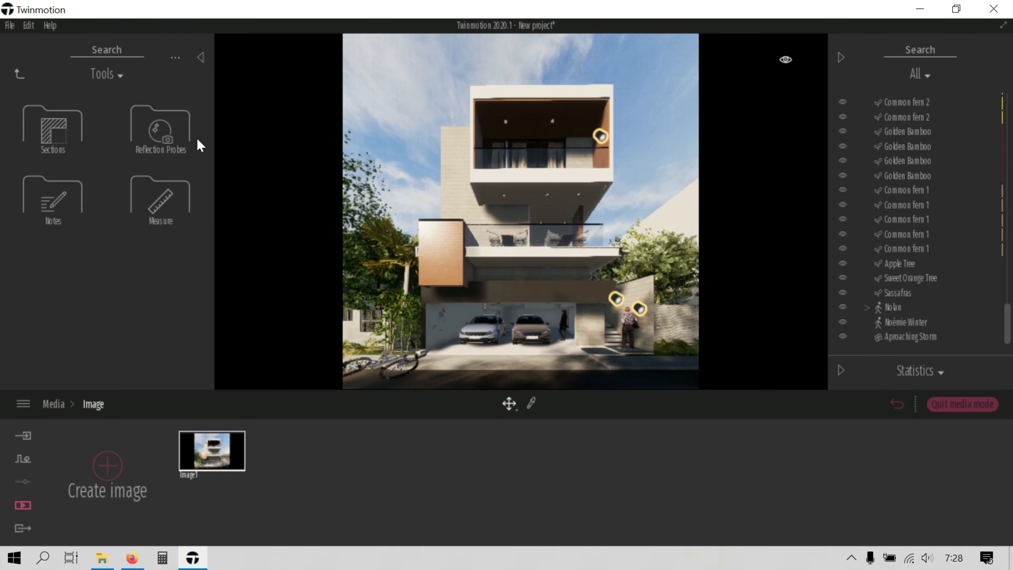
pyautogui.click(175, 135)
pyautogui.moveTo(149, 120); pyautogui.dragTo(548, 246)
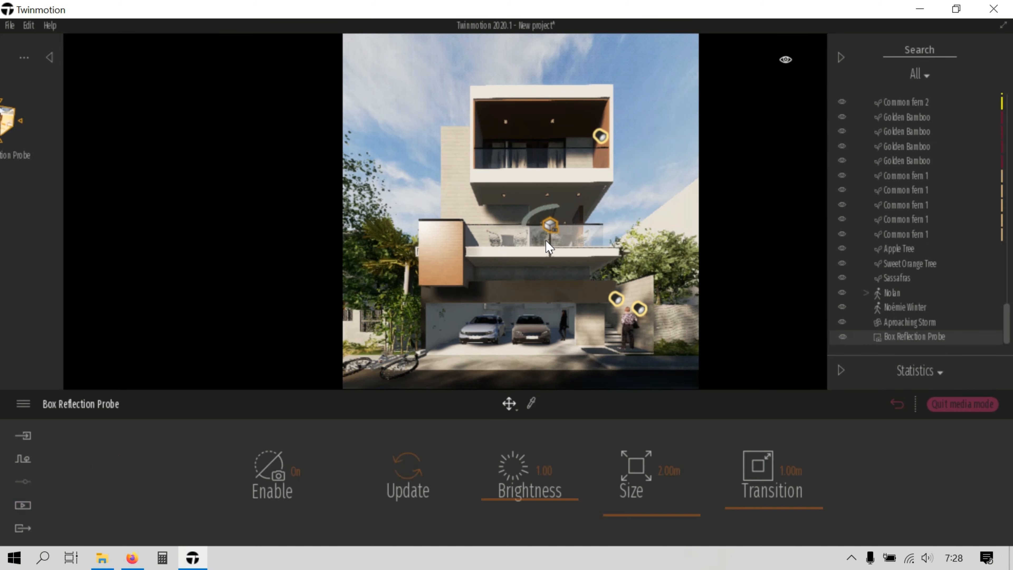
pyautogui.moveTo(635, 518); pyautogui.dragTo(626, 354)
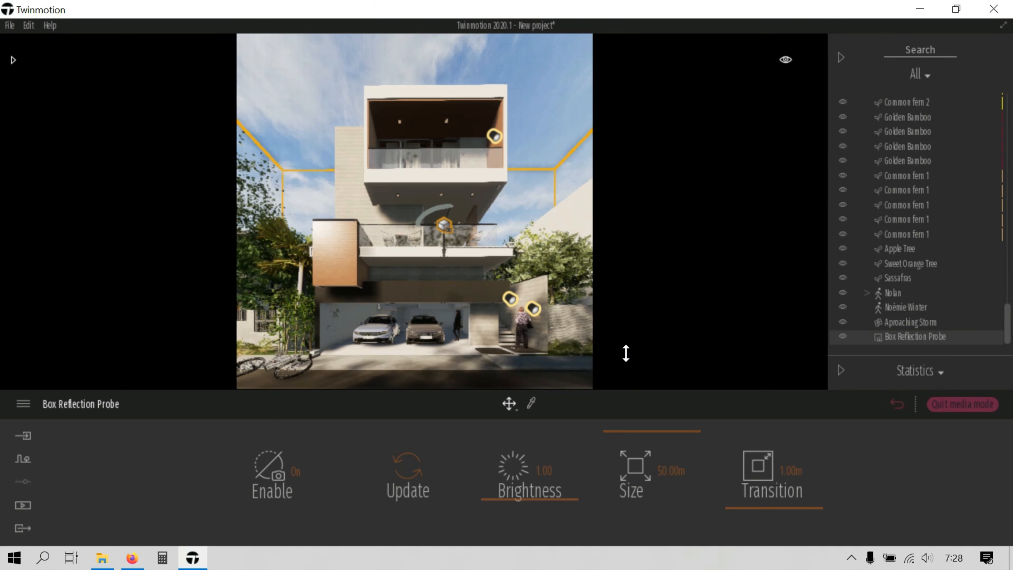
pyautogui.click(460, 291)
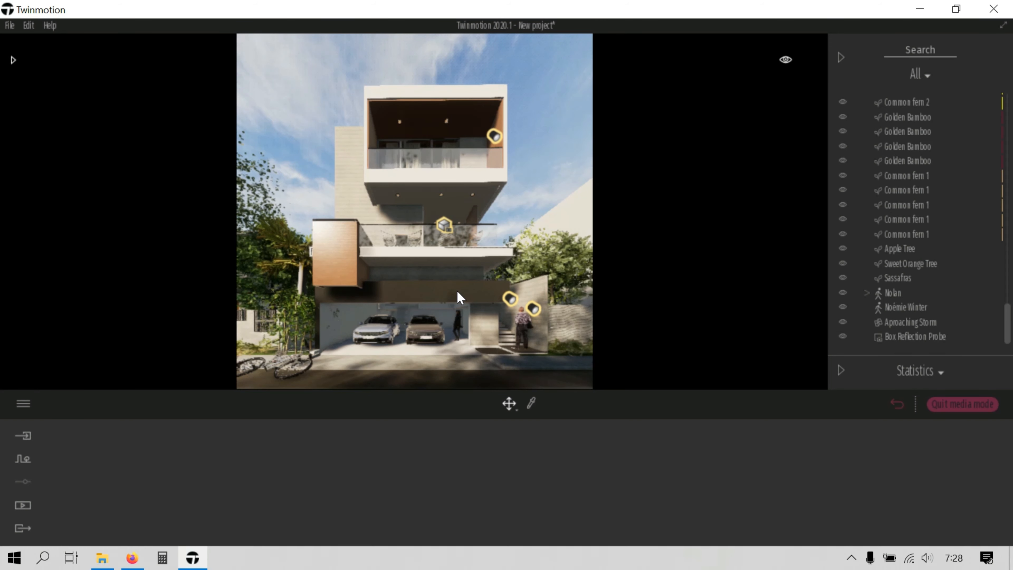
# - Fine-tune the camera height and distance in front of the house and re-capture Image1
pyautogui.press('q')
pyautogui.press('q')
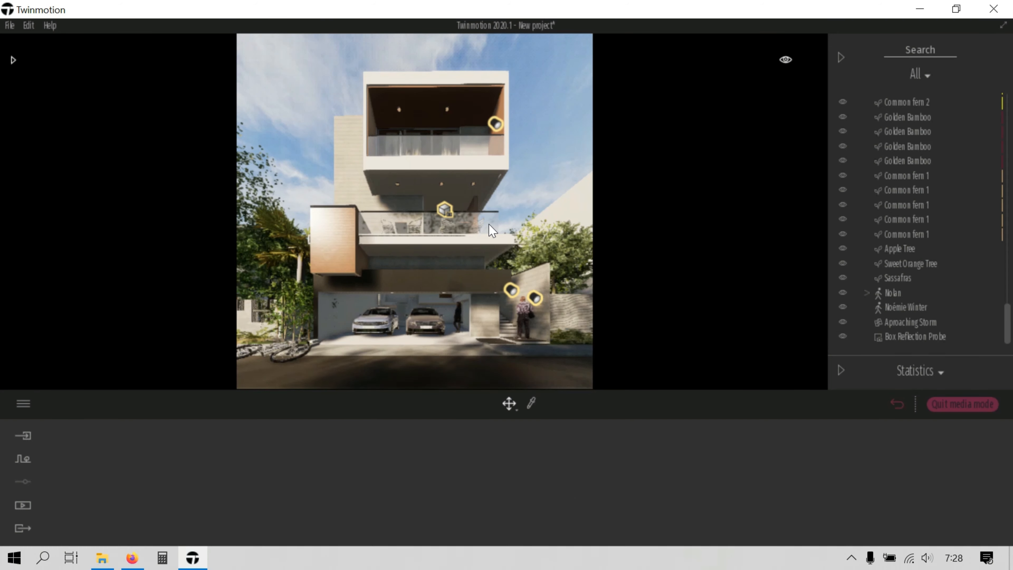
pyautogui.press('e')
pyautogui.press('s')
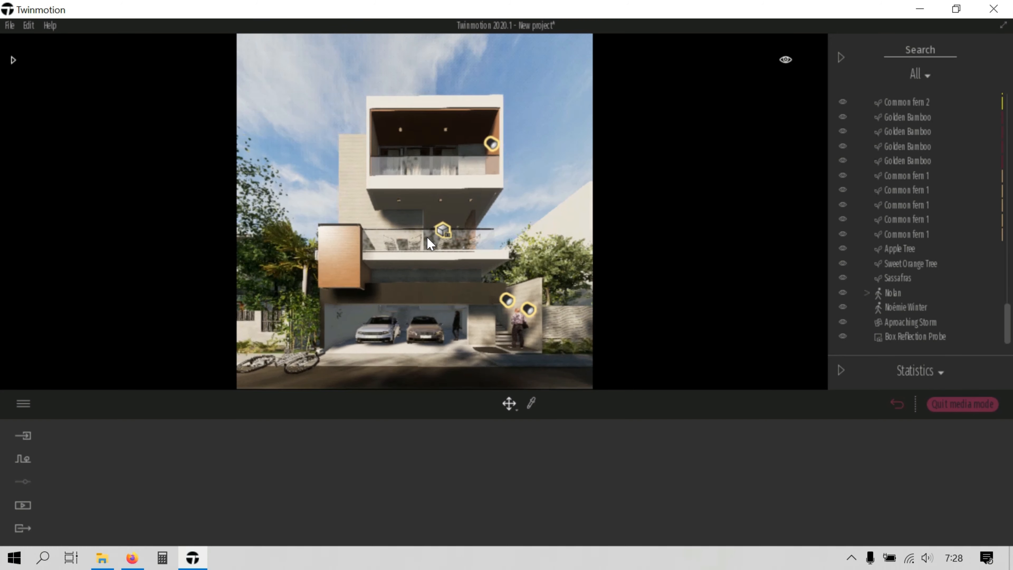
pyautogui.press('q')
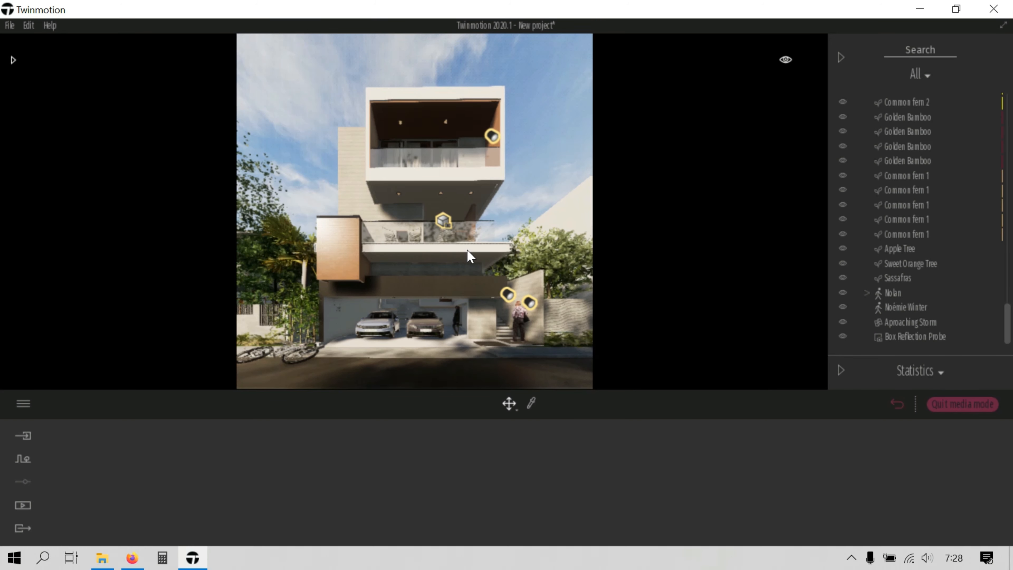
pyautogui.press('s')
pyautogui.press('w')
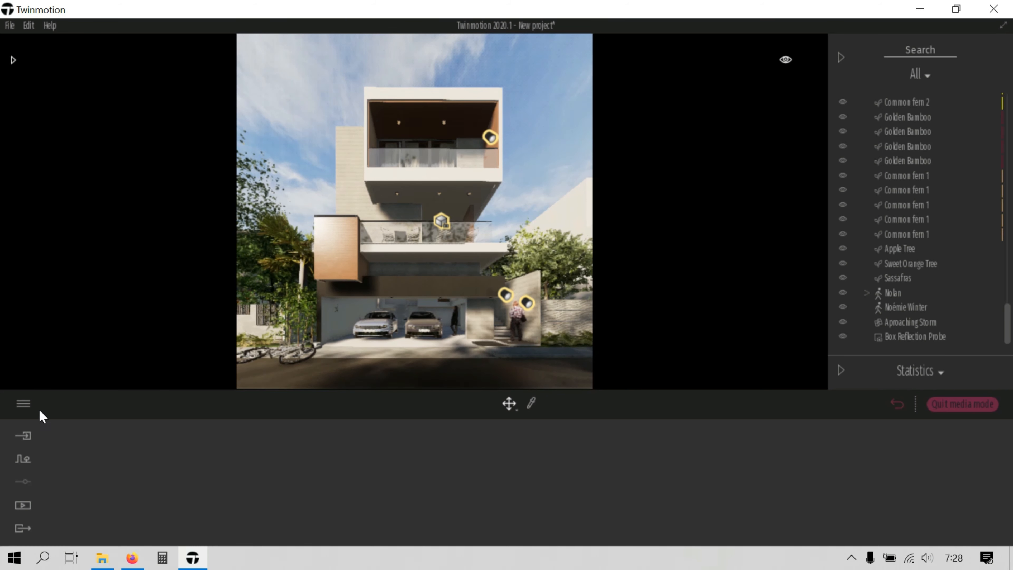
pyautogui.click(347, 472)
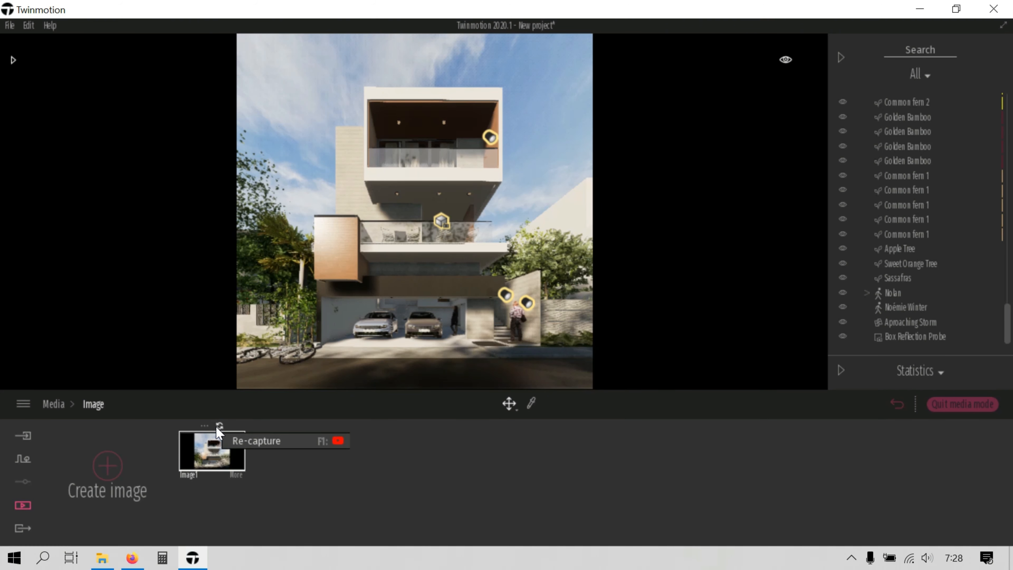
pyautogui.scroll(1, 406, 281)
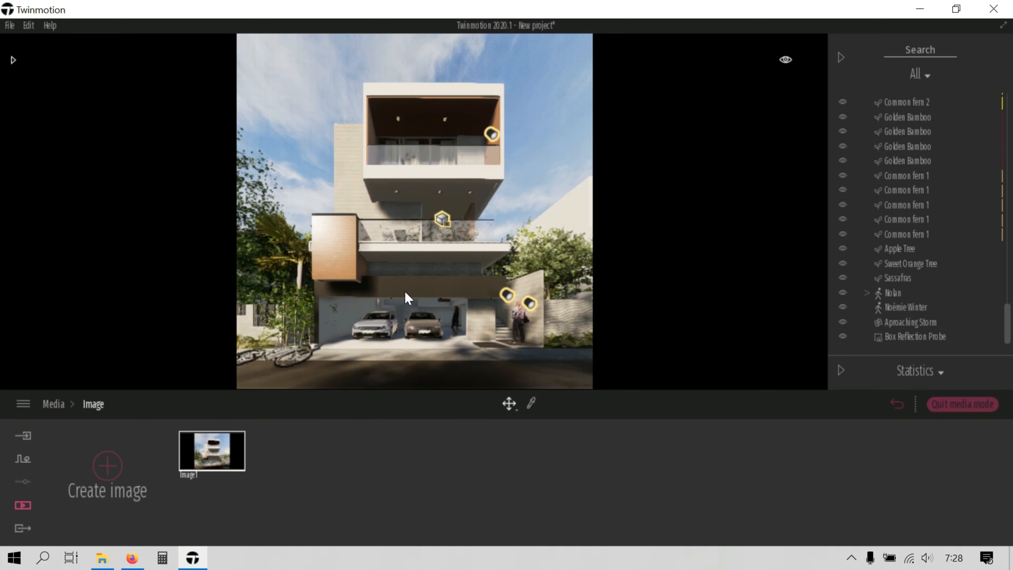
pyautogui.click(219, 426)
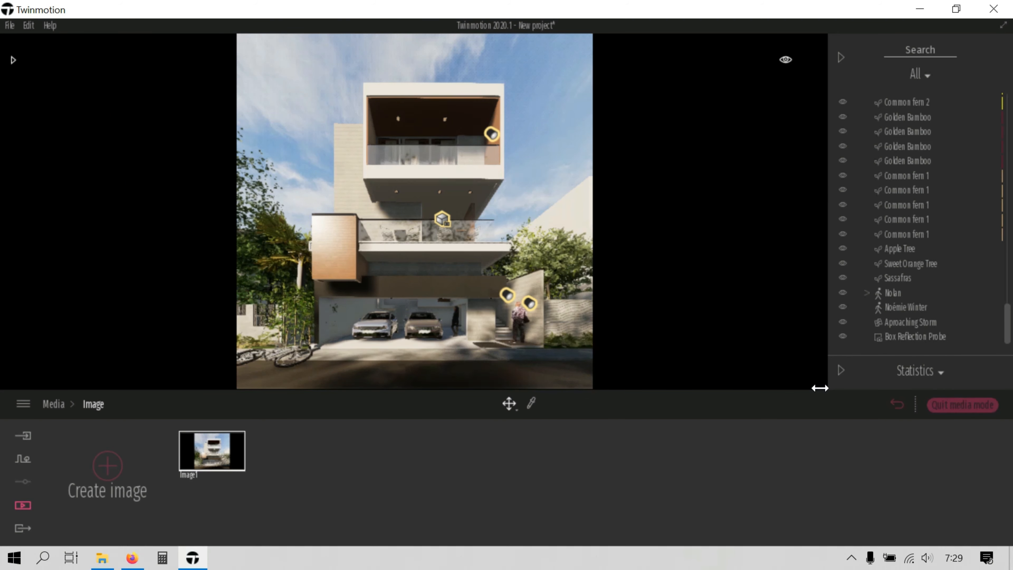
# - Leave media mode and set the opacity of Puddle 1 to 89% and Puddle 2 to 85% on the road
pyautogui.click(962, 405)
pyautogui.scroll(5, 536, 292)
pyautogui.scroll(-3, 501, 313)
pyautogui.click(643, 287)
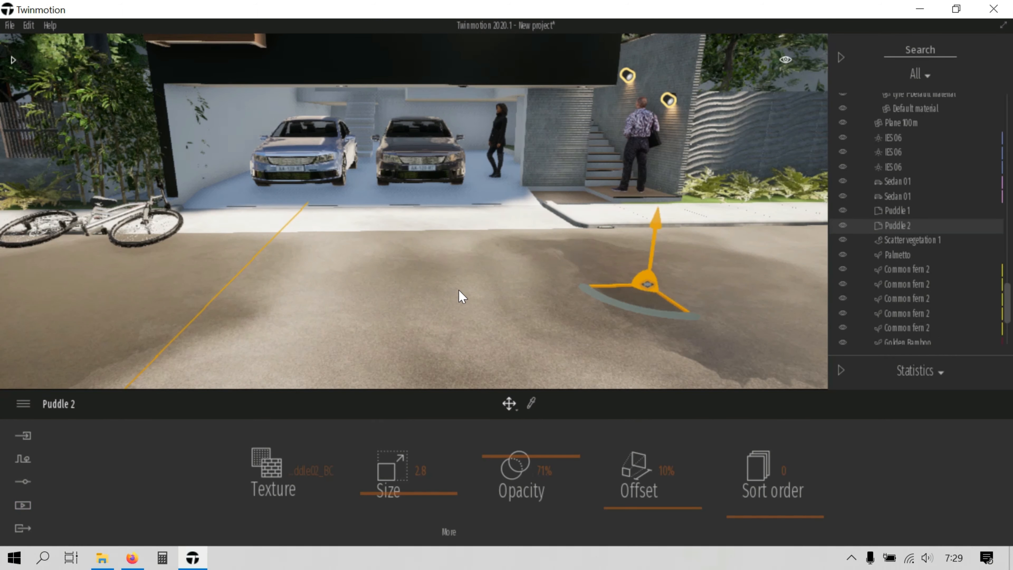
pyautogui.moveTo(459, 290); pyautogui.dragTo(454, 286, button='right')
pyautogui.click(305, 238)
pyautogui.moveTo(495, 479); pyautogui.dragTo(491, 439)
pyautogui.moveTo(509, 239); pyautogui.dragTo(527, 234, button='right')
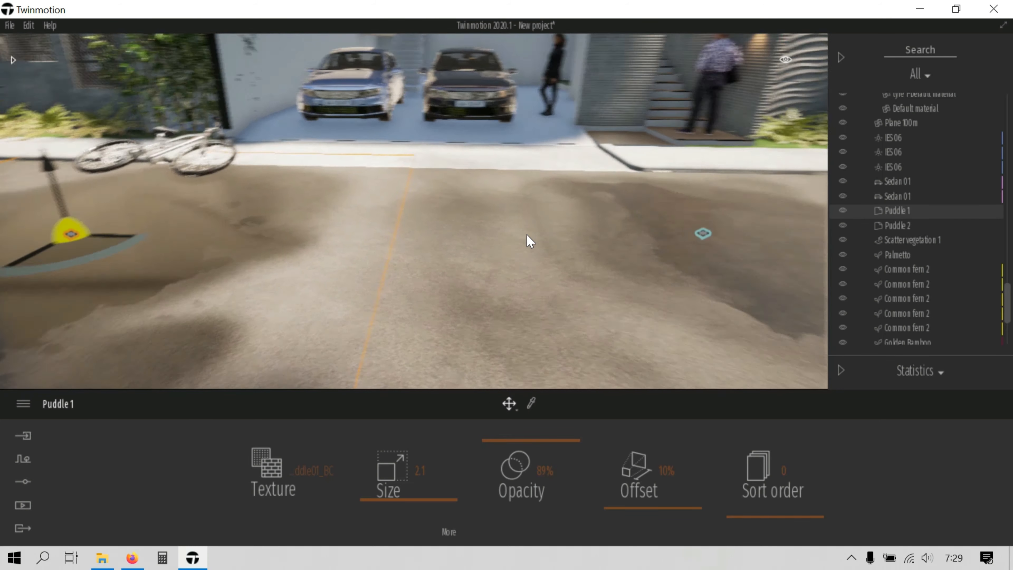
pyautogui.click(680, 234)
pyautogui.moveTo(511, 455); pyautogui.dragTo(488, 441)
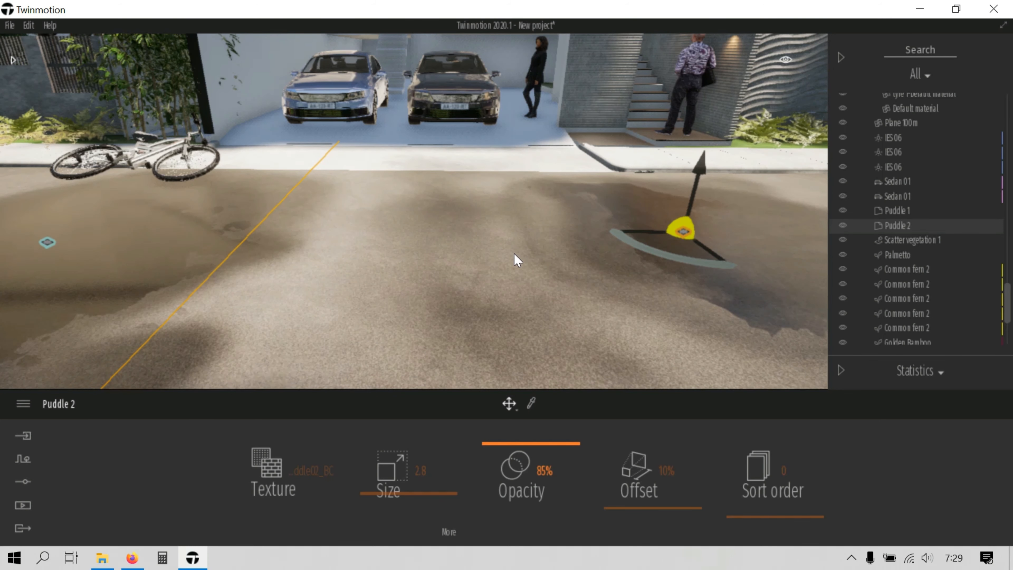
# - Return to the saved image view and choose Image1 as the image to export
pyautogui.click(22, 505)
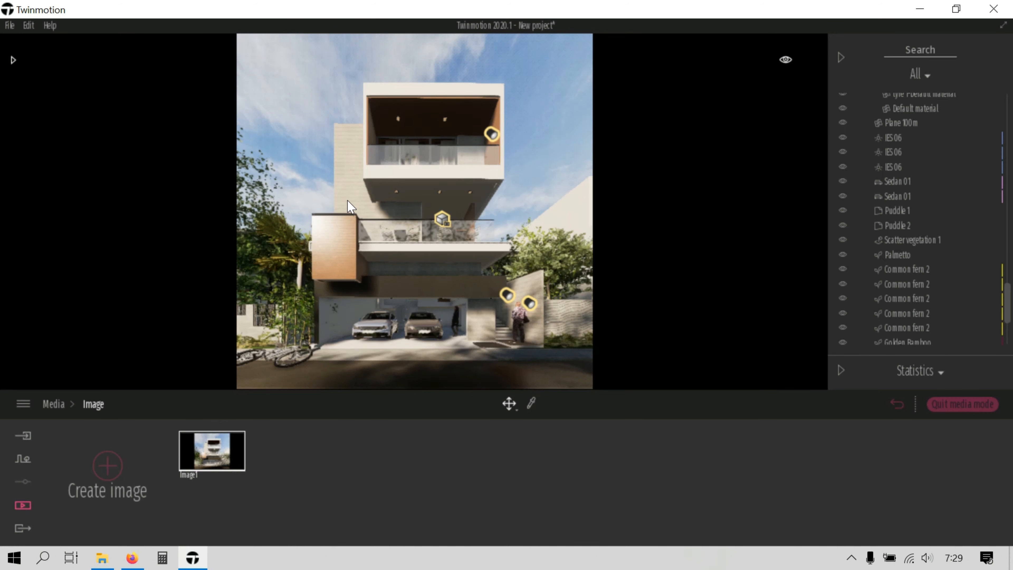
pyautogui.click(23, 528)
pyautogui.click(226, 462)
pyautogui.click(93, 268)
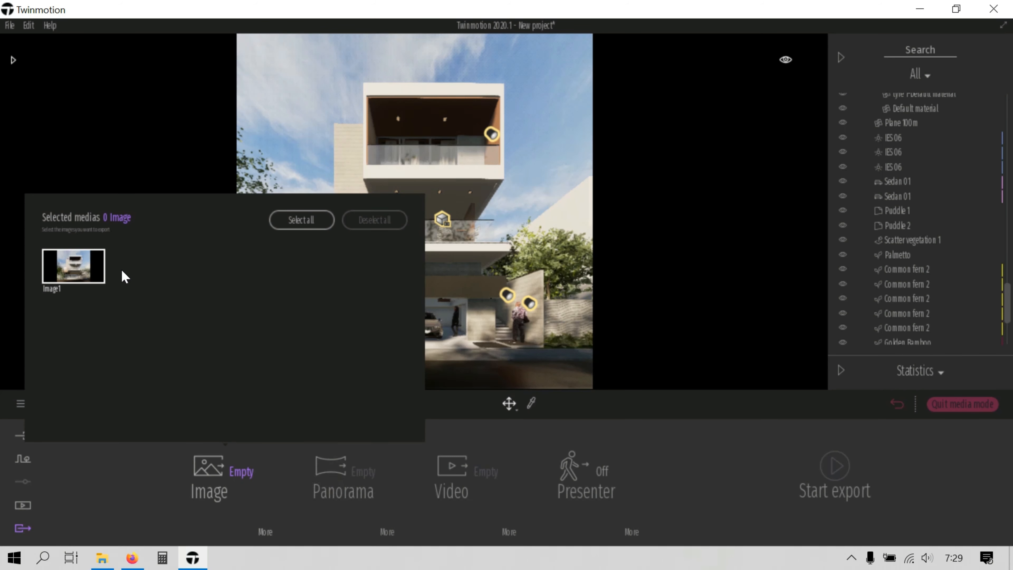
# - Set High refinement, motion blur and max lighting for the export, and export Image1 to the 2056 Exterior House Scene Sketchup Model Free Download folder
pyautogui.click(266, 532)
pyautogui.click(455, 475)
pyautogui.click(467, 434)
pyautogui.click(726, 473)
pyautogui.click(610, 474)
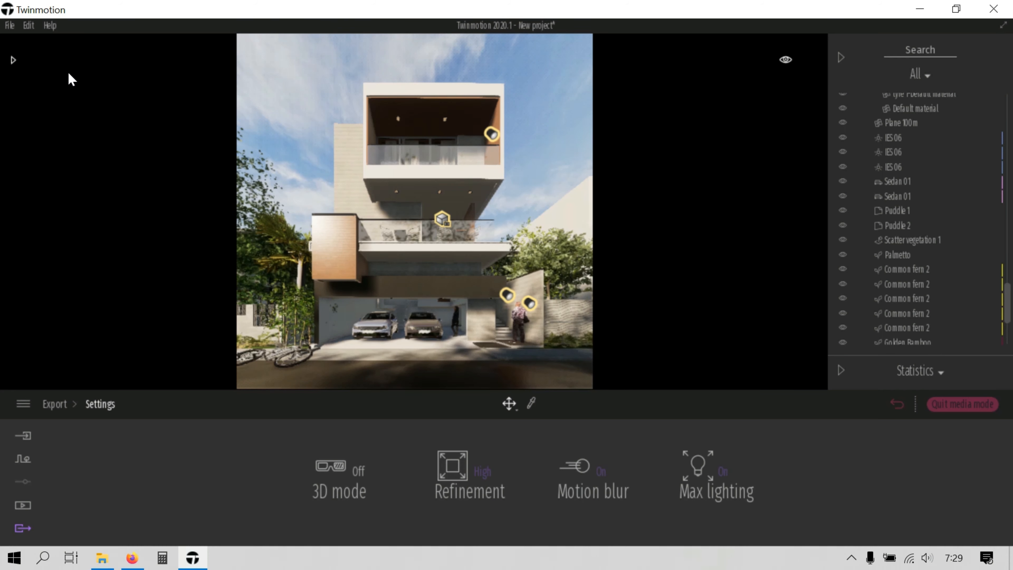
pyautogui.click(70, 404)
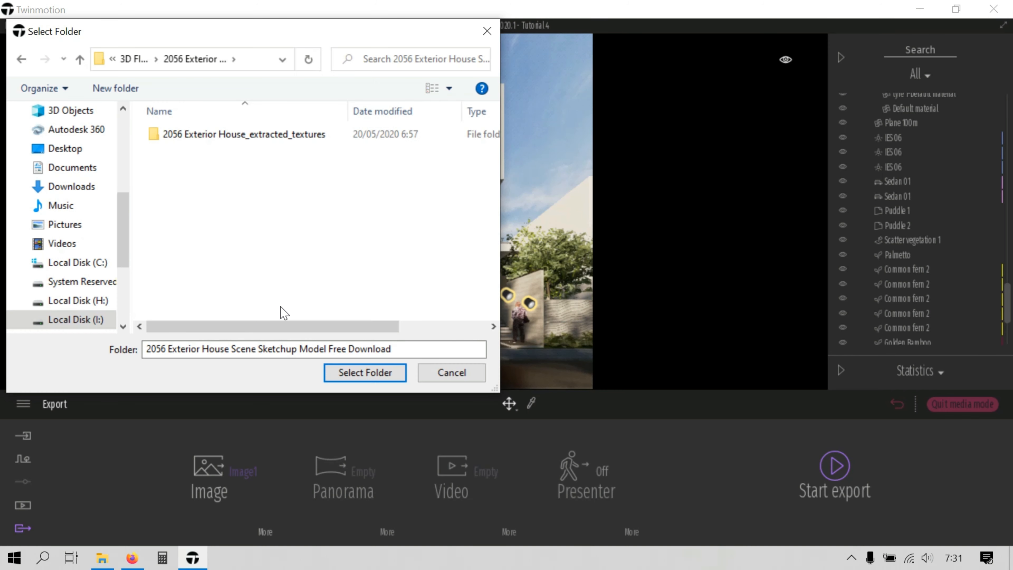
pyautogui.click(364, 372)
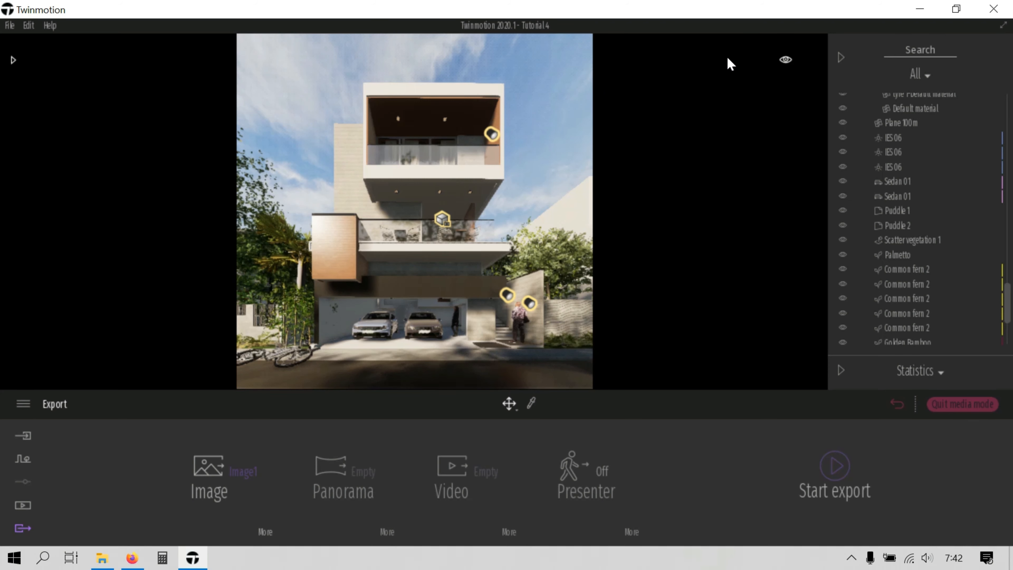
# - Switch to Photoshop, dismiss the Selective Tool palette and open the exported Image1.png
pyautogui.click(920, 11)
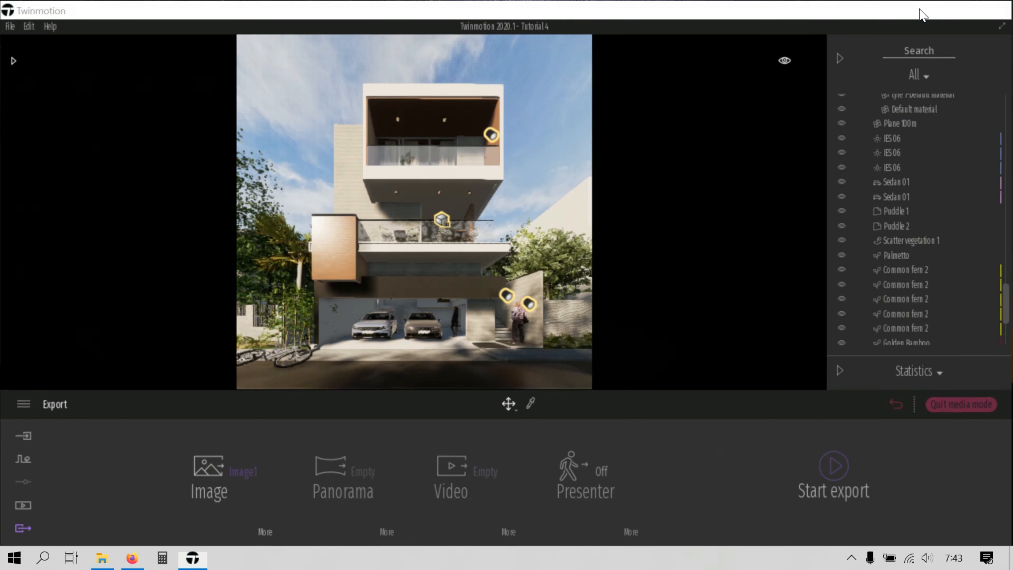
pyautogui.doubleClick(206, 218)
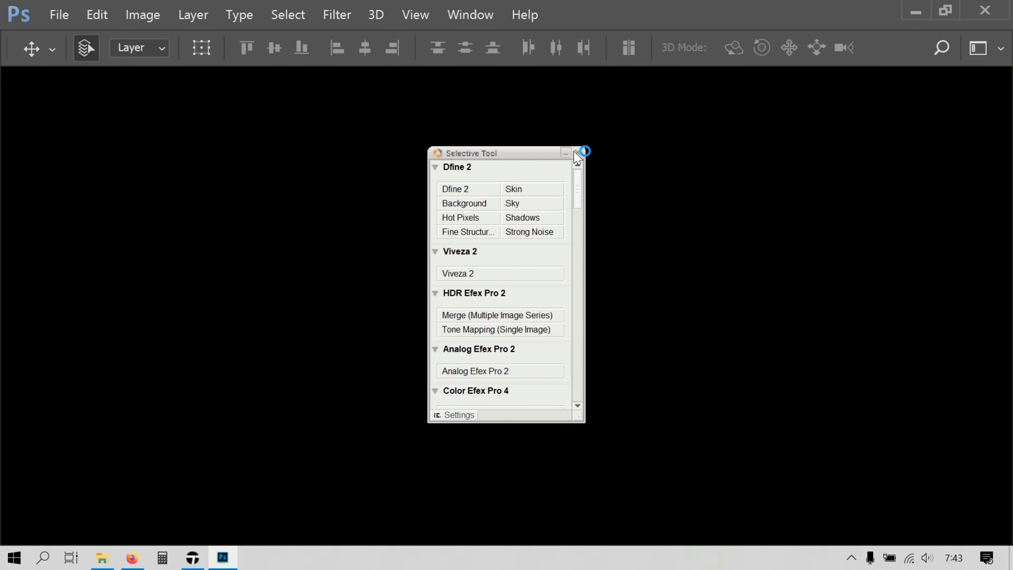
pyautogui.click(576, 153)
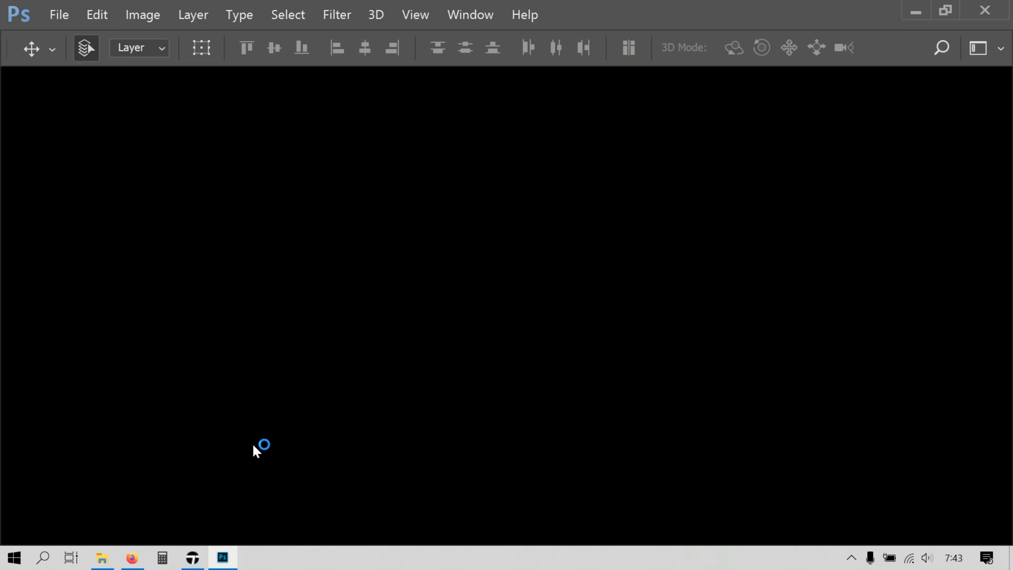
pyautogui.click(102, 558)
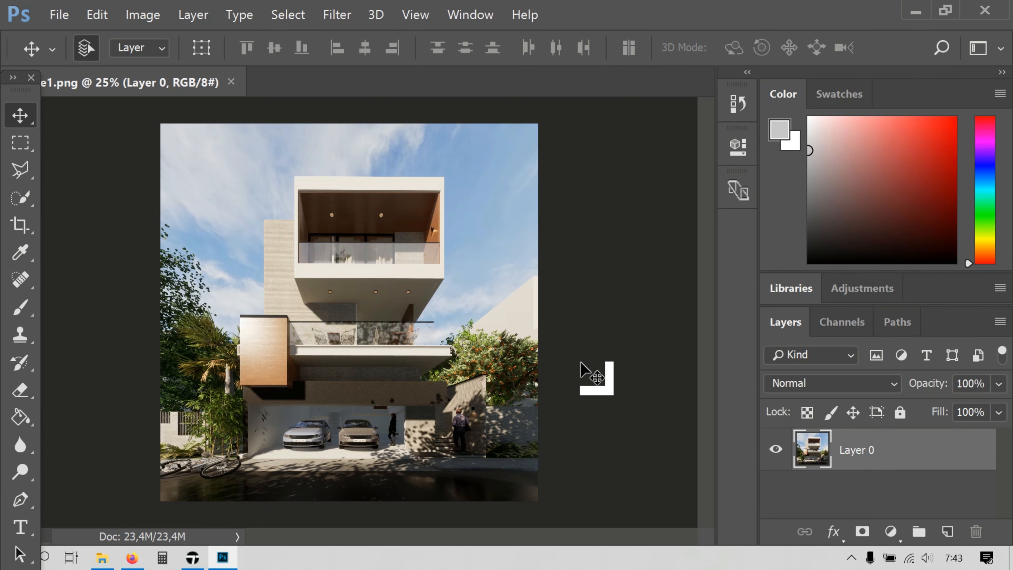
# - Apply Color Efex Pro 4 to the render with Detail Extractor at 25% and an added Skylight Filter at 20% strength
pyautogui.click(335, 16)
pyautogui.moveTo(418, 344)
pyautogui.click(589, 359)
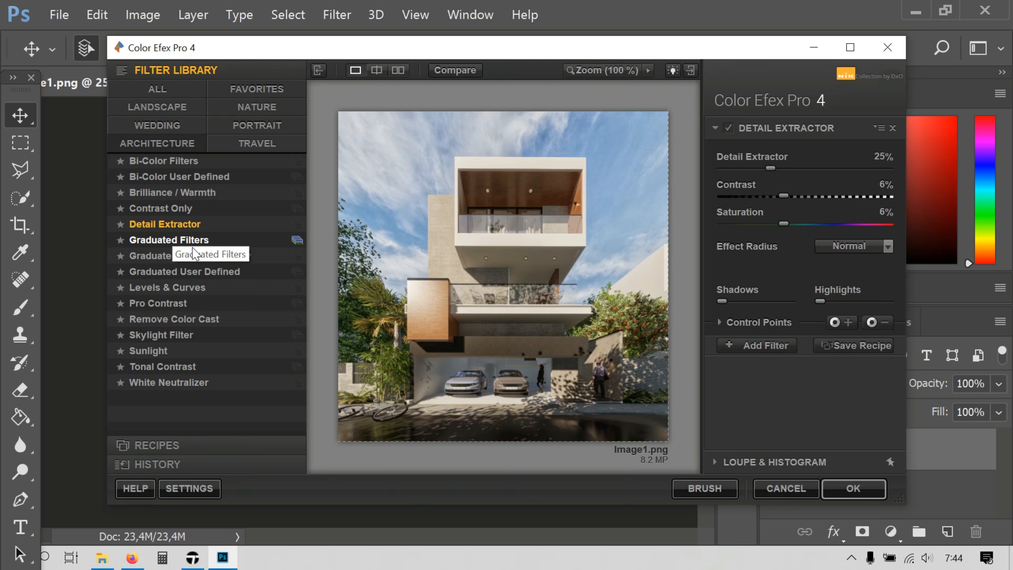
pyautogui.click(758, 345)
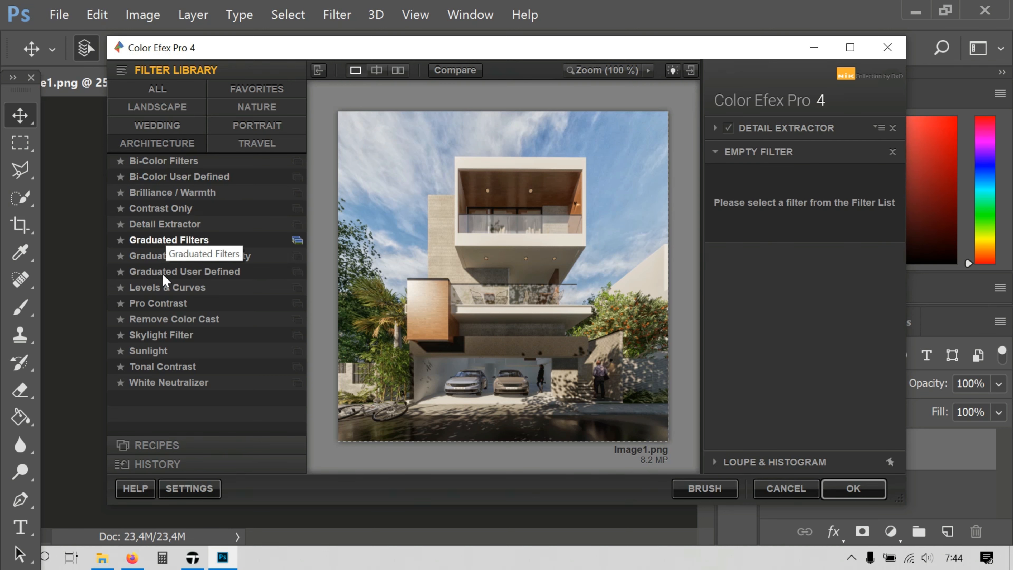
pyautogui.click(164, 307)
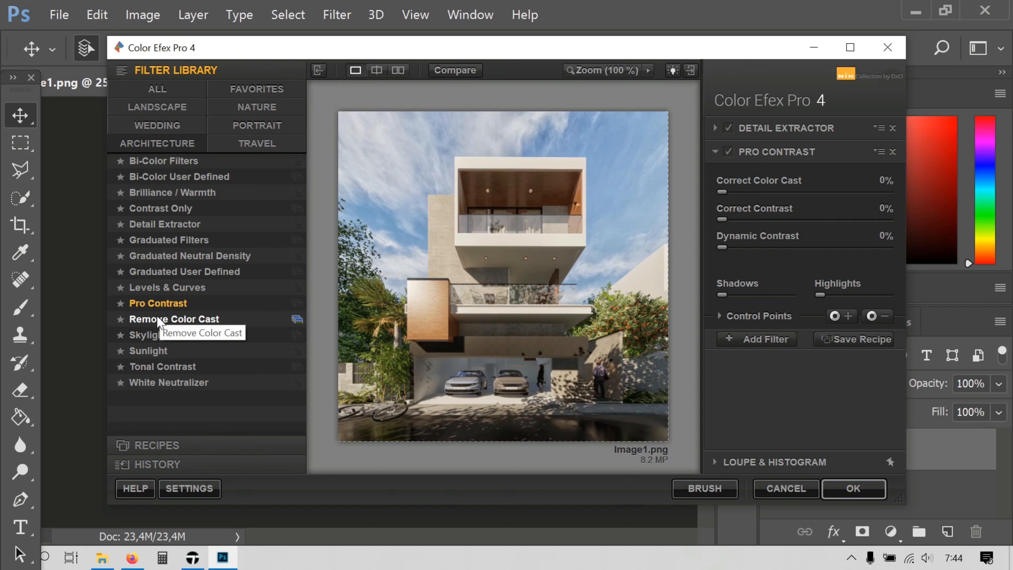
pyautogui.click(158, 336)
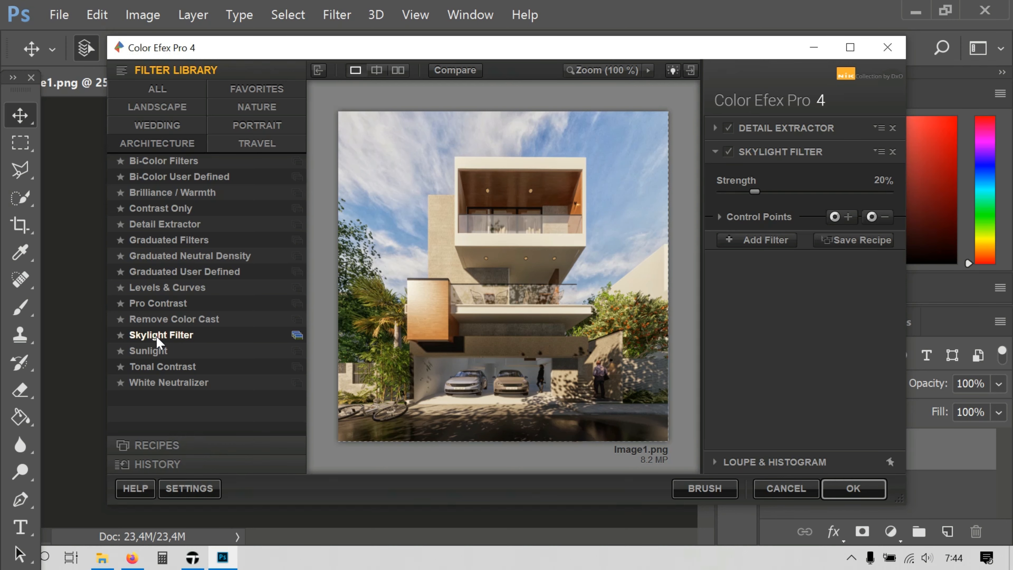
pyautogui.click(852, 489)
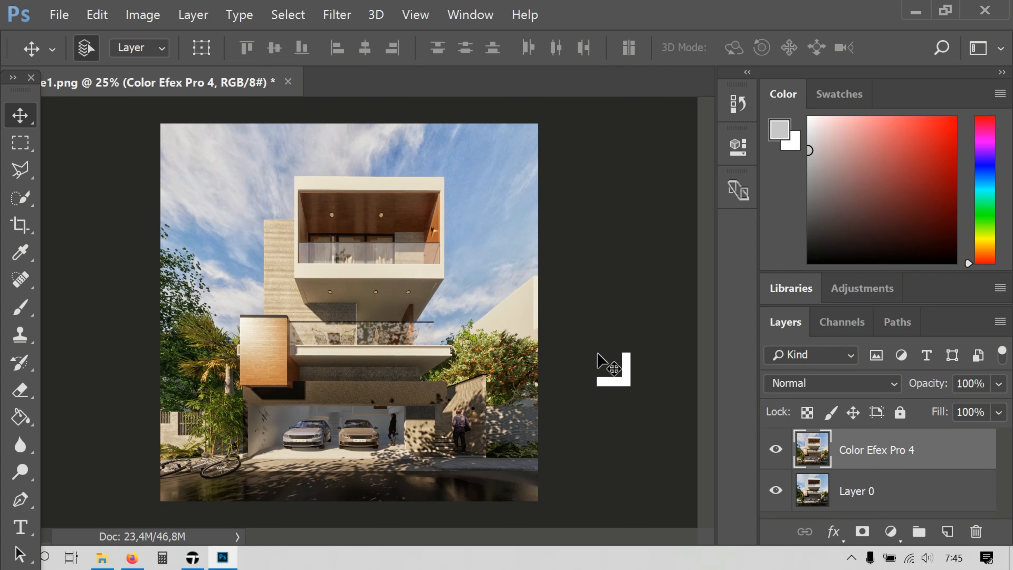
# - Apply a Camera Raw filter to the Color Efex Pro 4 layer with a slight dark post-crop vignette
pyautogui.click(343, 15)
pyautogui.click(554, 296)
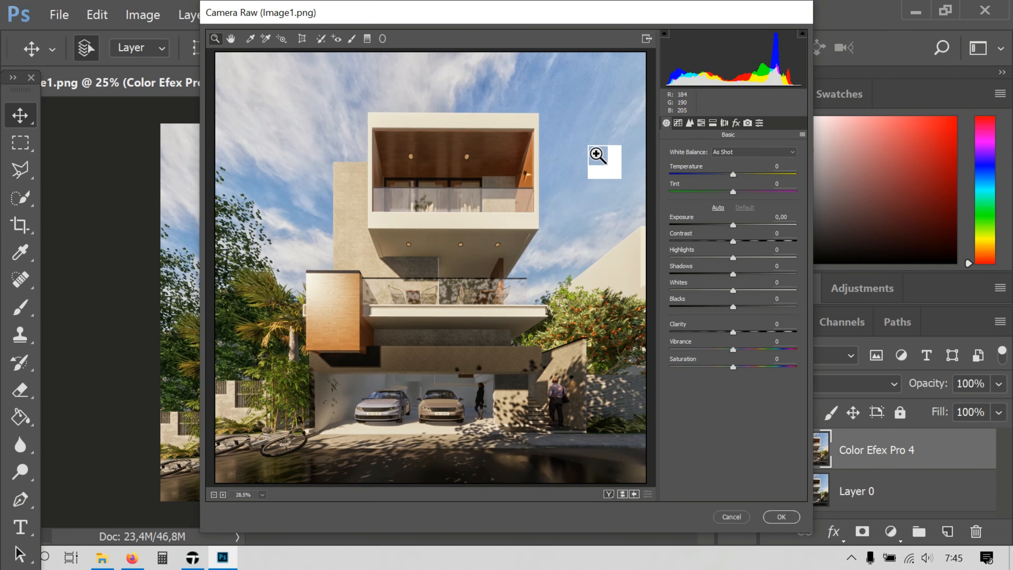
pyautogui.click(736, 122)
pyautogui.moveTo(733, 296); pyautogui.dragTo(707, 293)
pyautogui.click(781, 516)
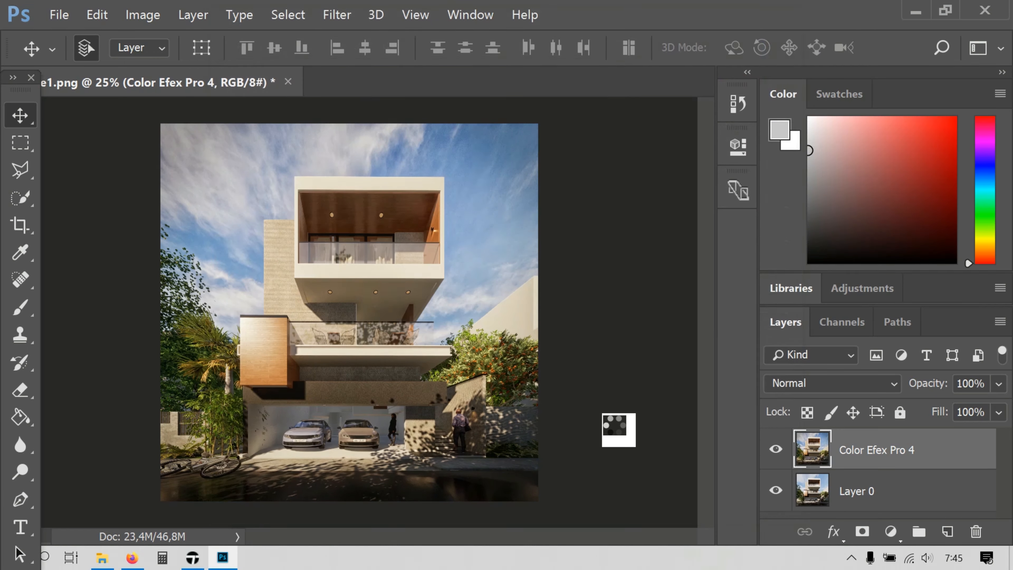
# - Save the edited render as the JPEG Image1 at quality 12 (Maximum) in Progressive format with 5 scans
pyautogui.click(59, 15)
pyautogui.click(82, 191)
pyautogui.click(299, 312)
pyautogui.click(200, 150)
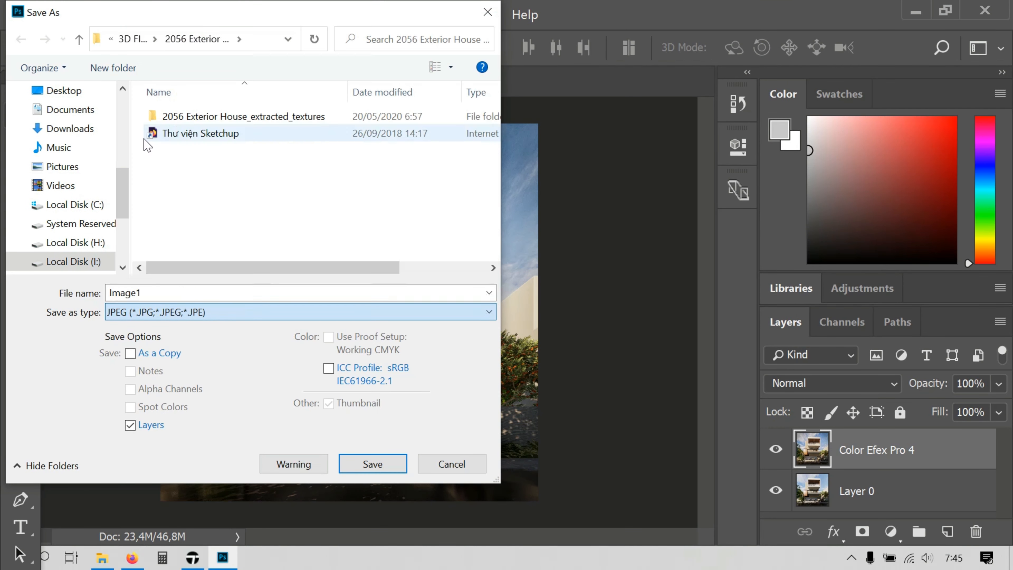
pyautogui.click(385, 463)
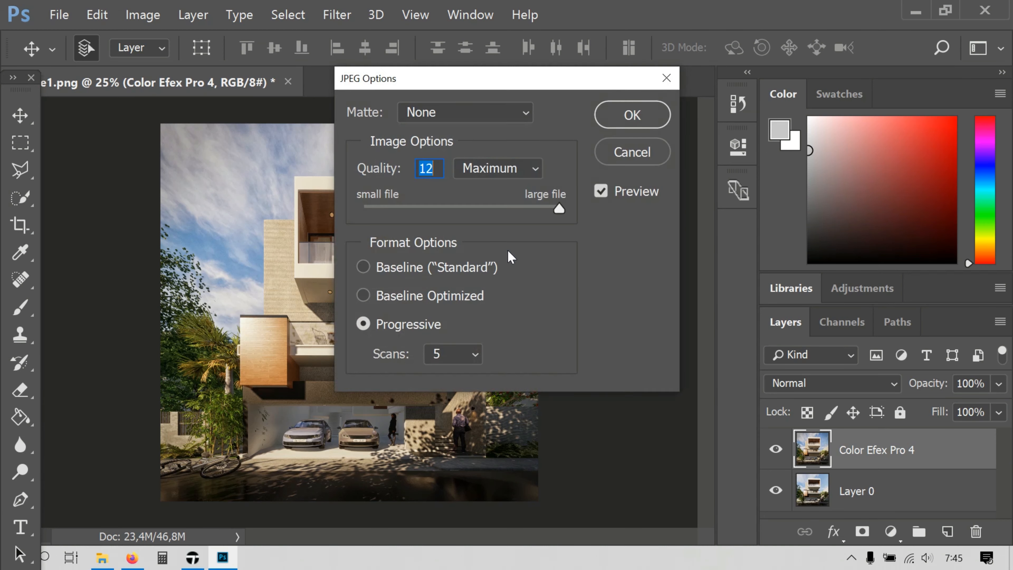
pyautogui.click(633, 113)
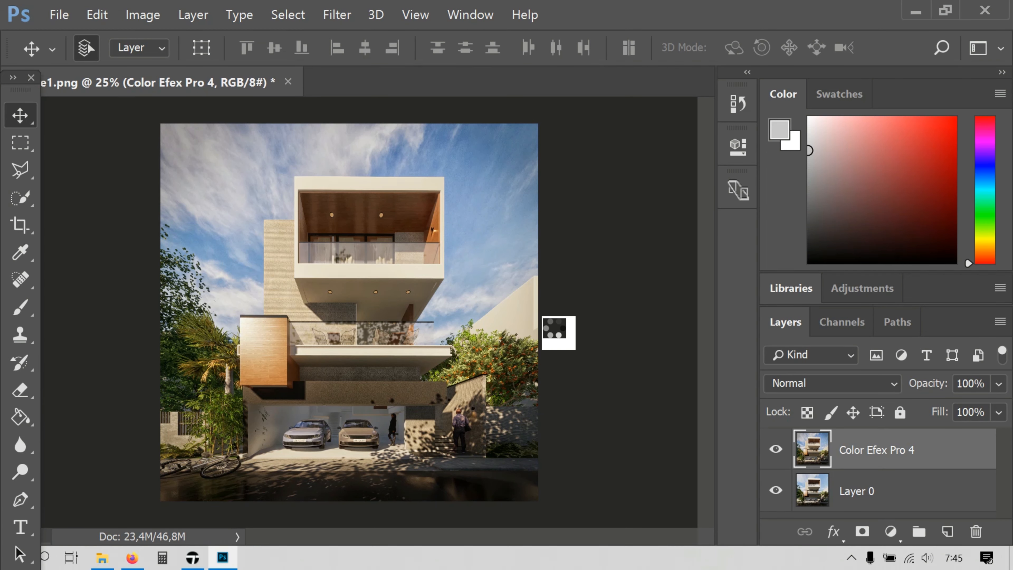